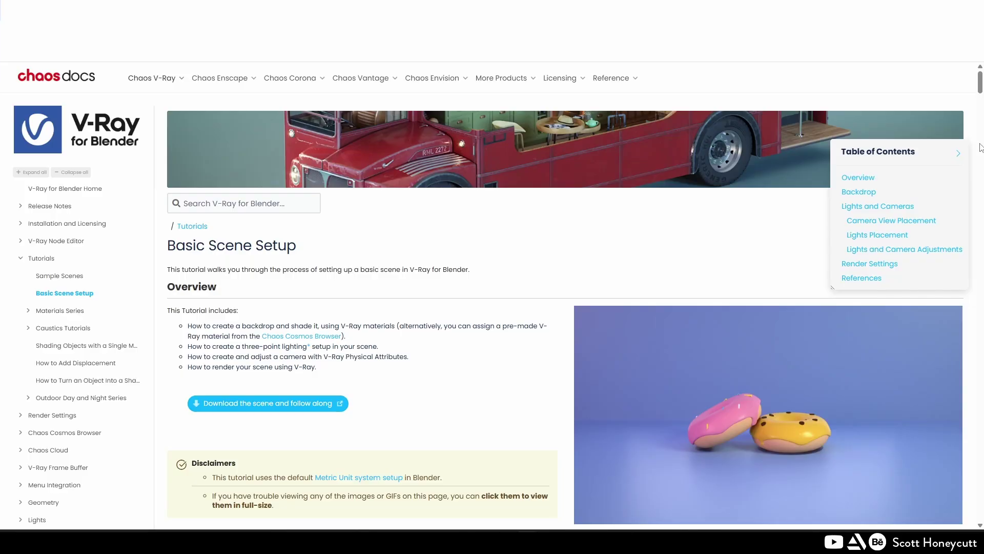
Skim down the Basic Scene Setup tutorial page in the V-Ray for Blender documentation.
left_click_drag(979, 80, 981, 518)
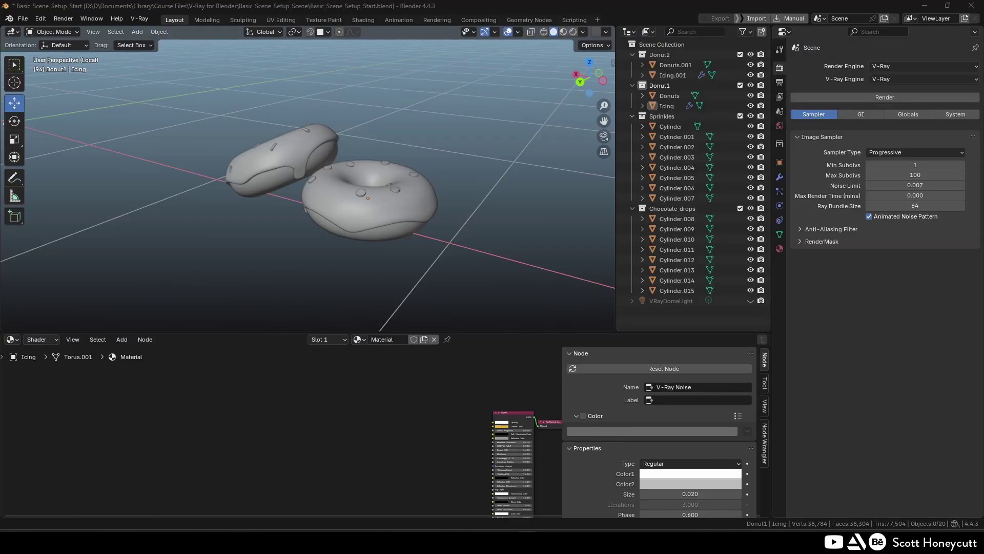
Switch to Blender and add a cube mesh with its location set to 2 m on X, Y and Z.
key("shift+a")
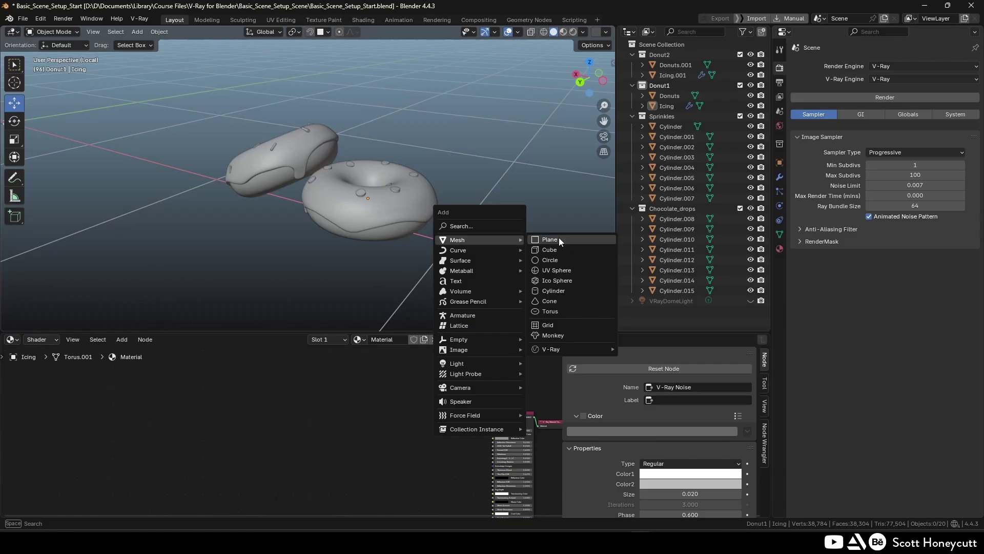
left_click(556, 249)
left_click(57, 320)
left_click(135, 267)
type("2")
key("Tab")
type("2")
key("Return")
scroll(221, 143, "down", 6)
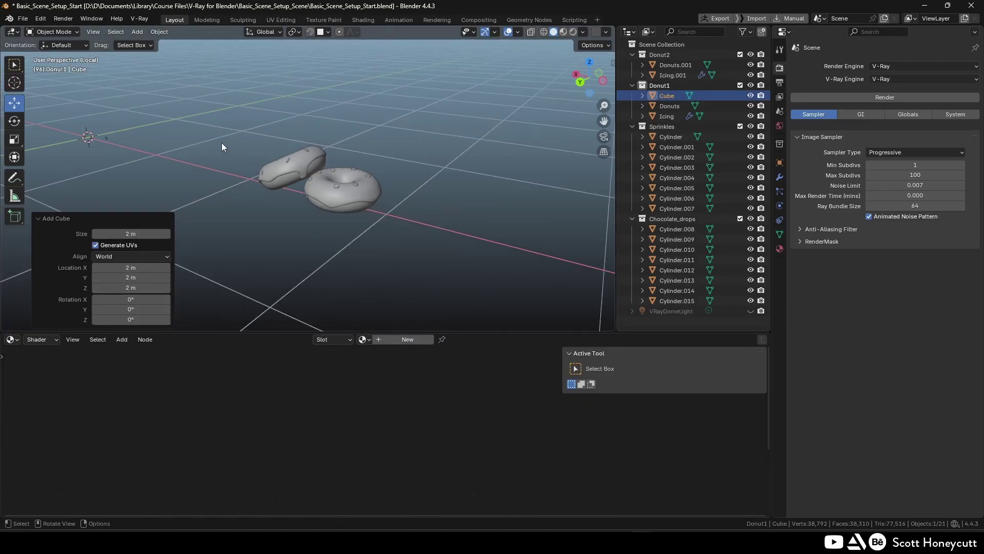
Move the cube along X towards the donuts and set its Z location to 1 m.
left_click_drag(222, 142, 301, 162)
scroll(302, 162, "up", 4)
left_click(780, 163)
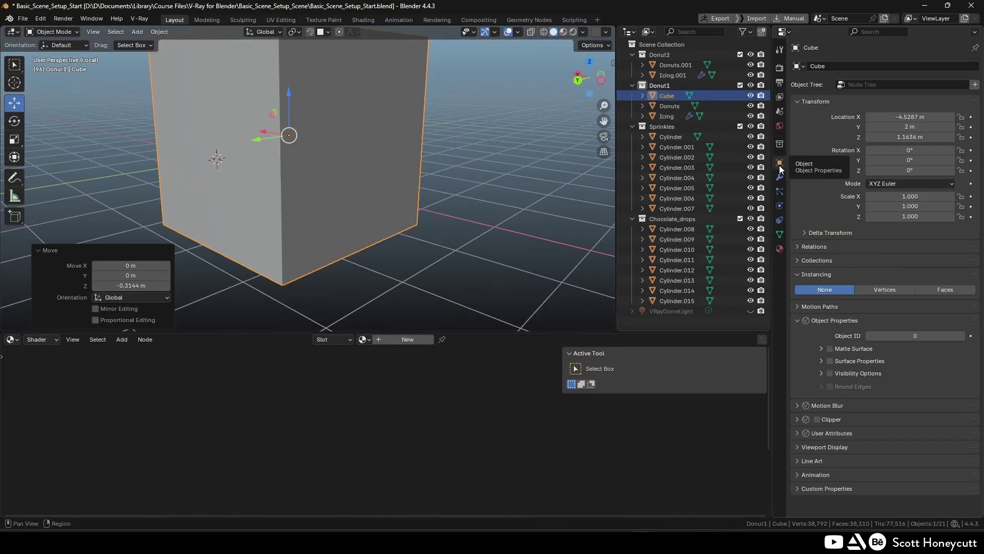
left_click(910, 137)
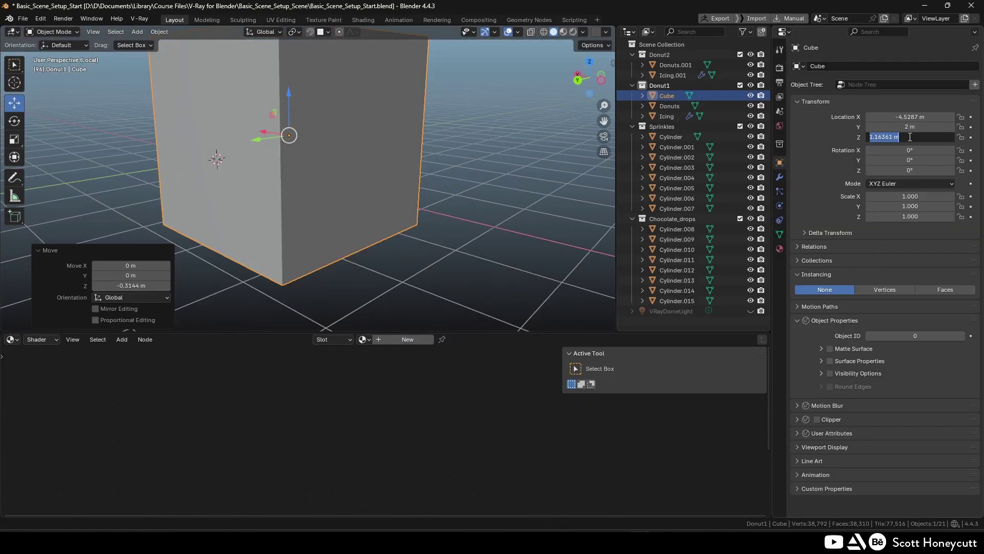
type("1")
key("Return")
Move the cube about 1.74 m on X and -1.78 m on Y so it encloses the donuts.
middle_click_drag(335, 231, 370, 290)
left_click_drag(280, 299, 272, 152)
middle_click_drag(389, 215, 365, 169)
scroll(365, 169, "up", 6)
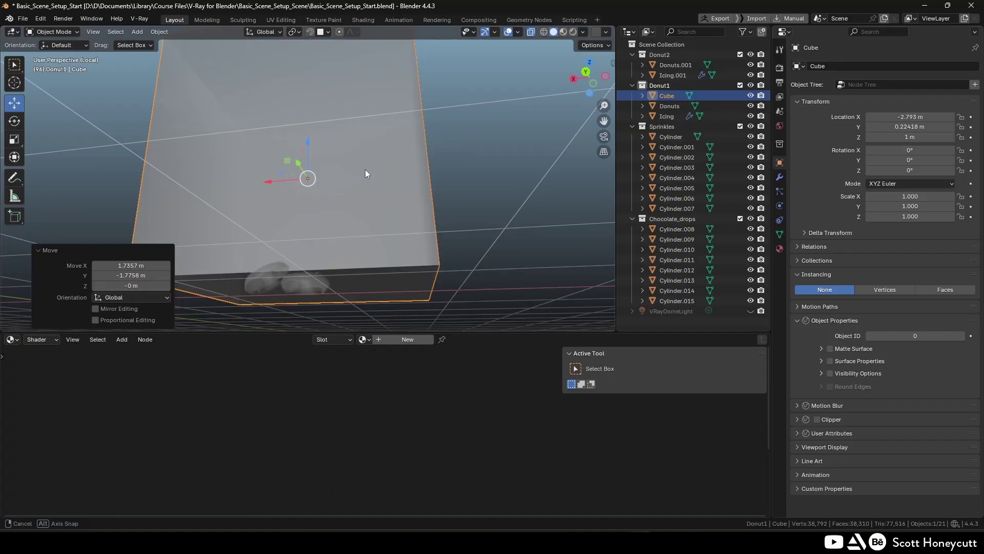
scroll(343, 260, "down", 6)
Delete the cube's side and front faces in Edit Mode, keeping the floor, back wall and top as a backdrop.
key("Tab")
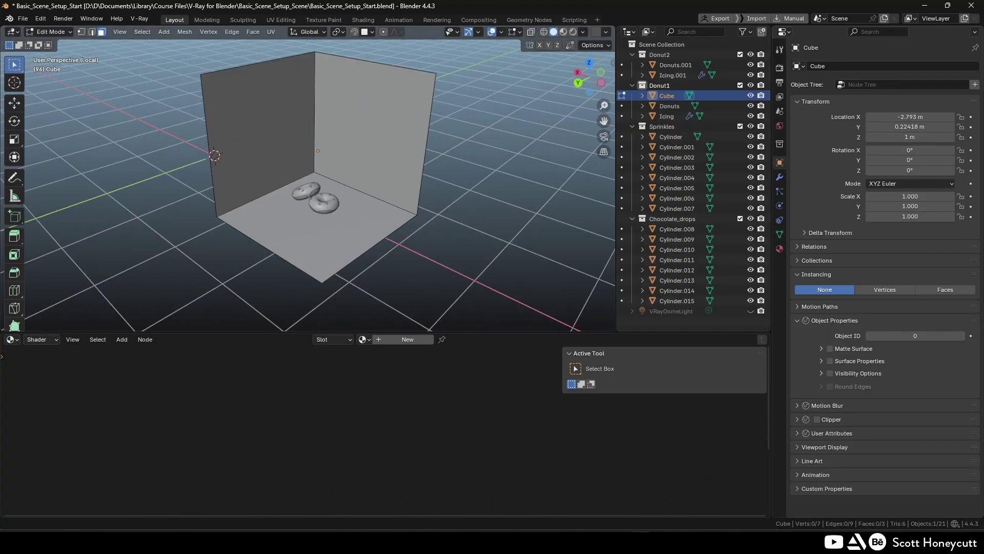
mouse_move(308, 154)
middle_mouse_down()
mouse_move(272, 139)
mouse_move(298, 169)
middle_mouse_up()
left_click(246, 144, "shift")
key("x")
key("f")
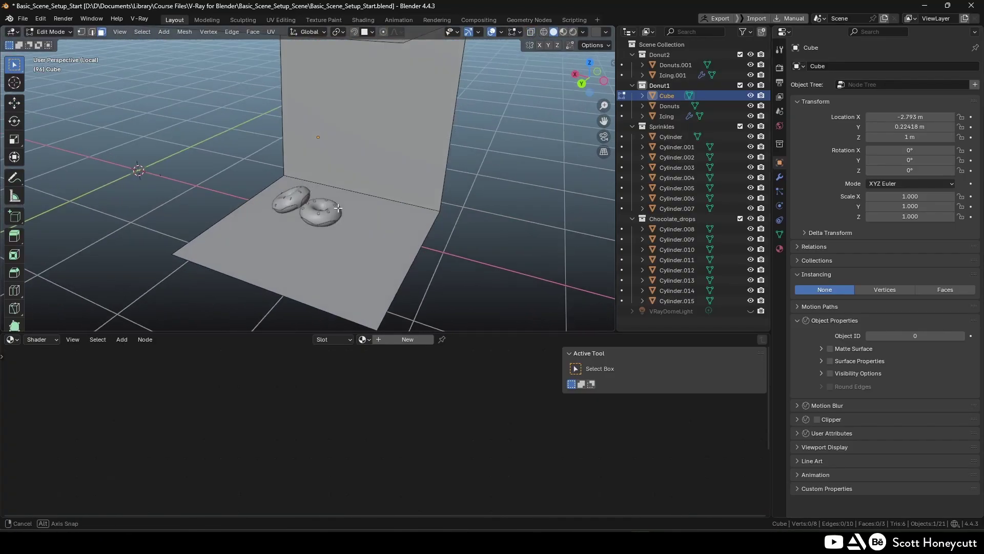
key("Tab")
left_click_drag(290, 126, 246, 123)
middle_click_drag(308, 184, 339, 179)
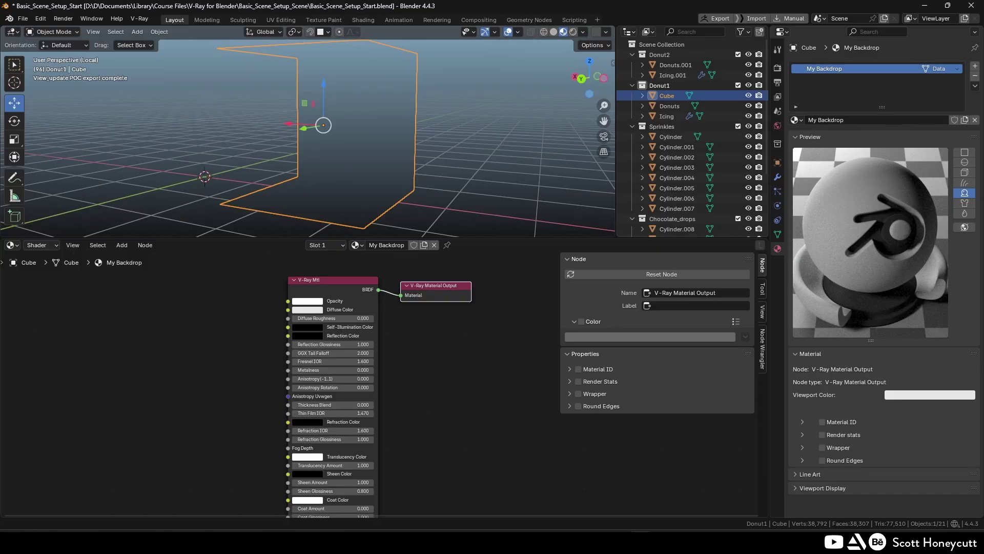
Set the diffuse color of the My Backdrop V-Ray material to a light blue using HSV values.
left_click(308, 301)
double_click(351, 278)
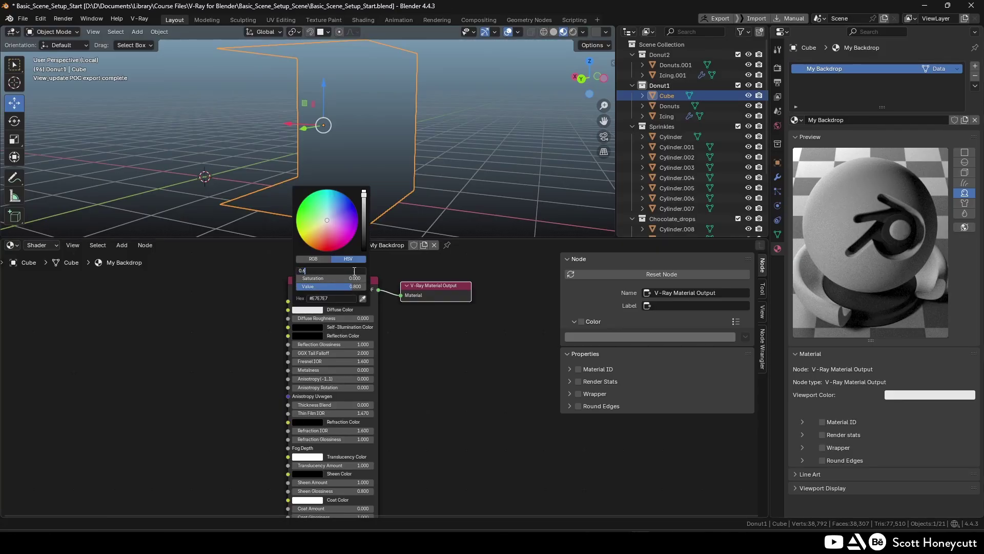
type("0.76")
key("Return")
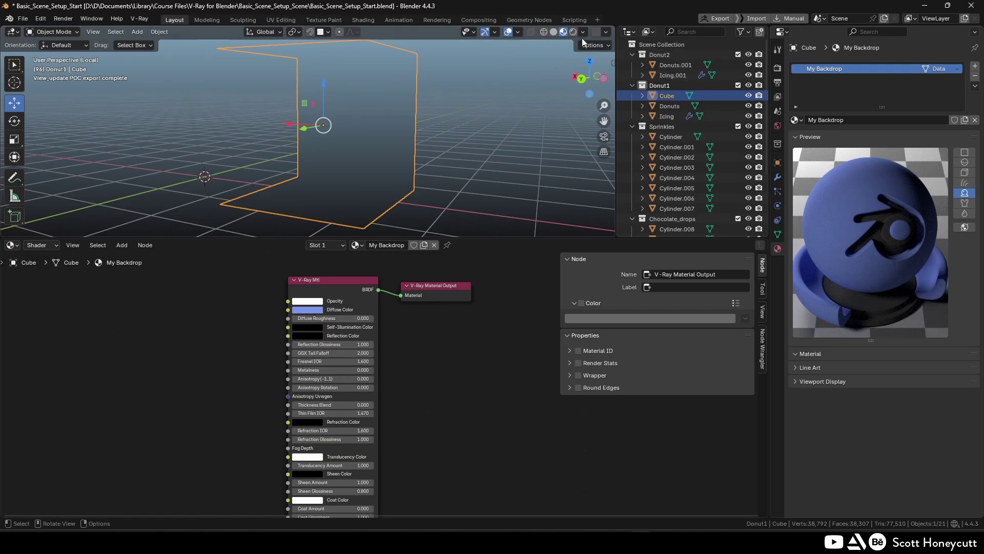
Set the backdrop material's diffuse roughness to 0.5 and brighten its reflection color to light grey.
left_click(334, 319)
type("0.5")
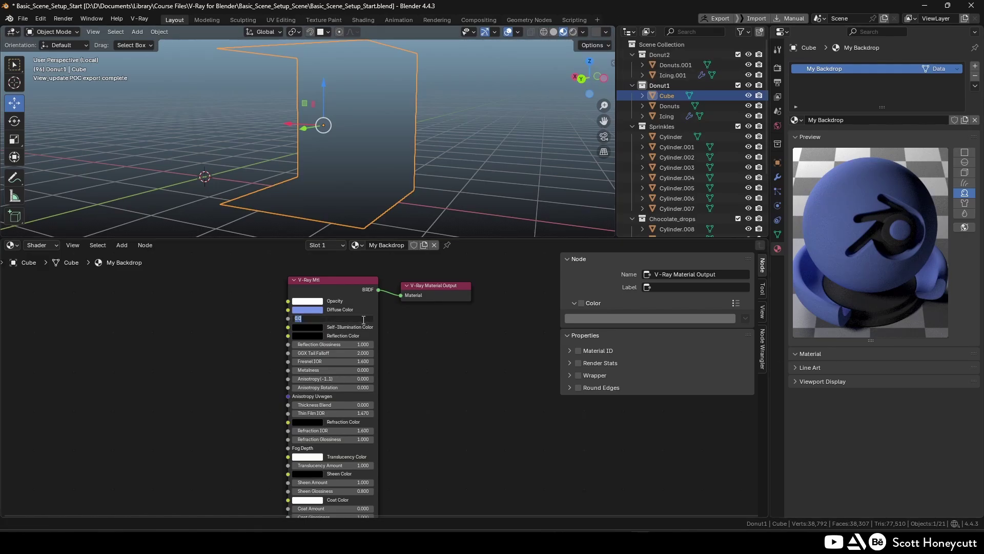
key("Return")
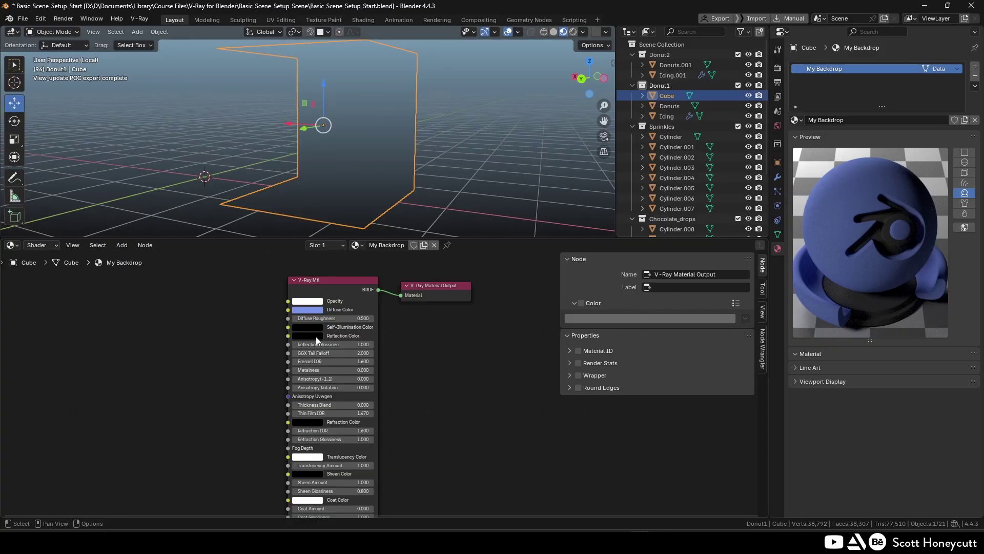
left_click(316, 336)
left_click_drag(339, 311, 356, 310)
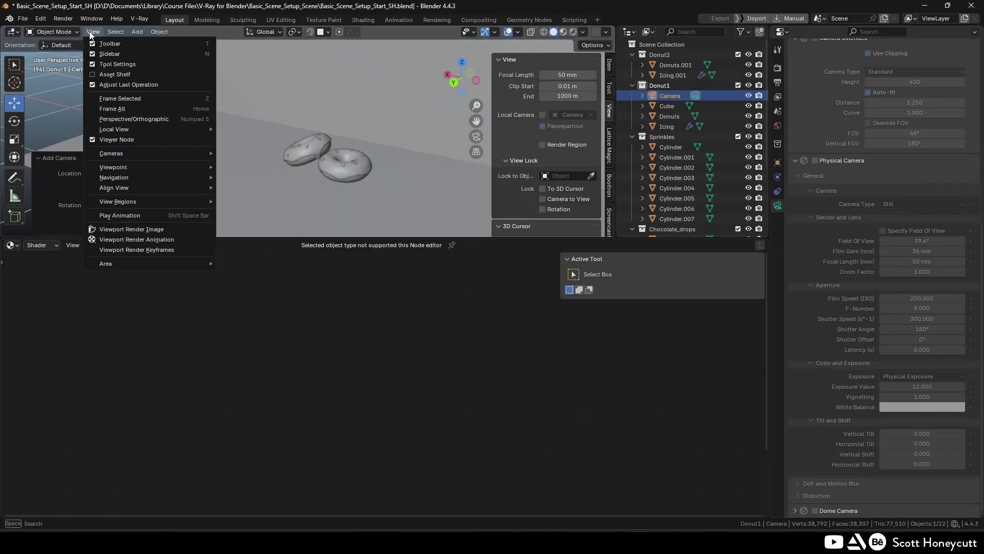
Look through the new camera, lock it to the view, steer it towards the donuts and unlock it.
mouse_move(122, 153)
left_click(272, 152)
scroll(308, 162, "down", 4)
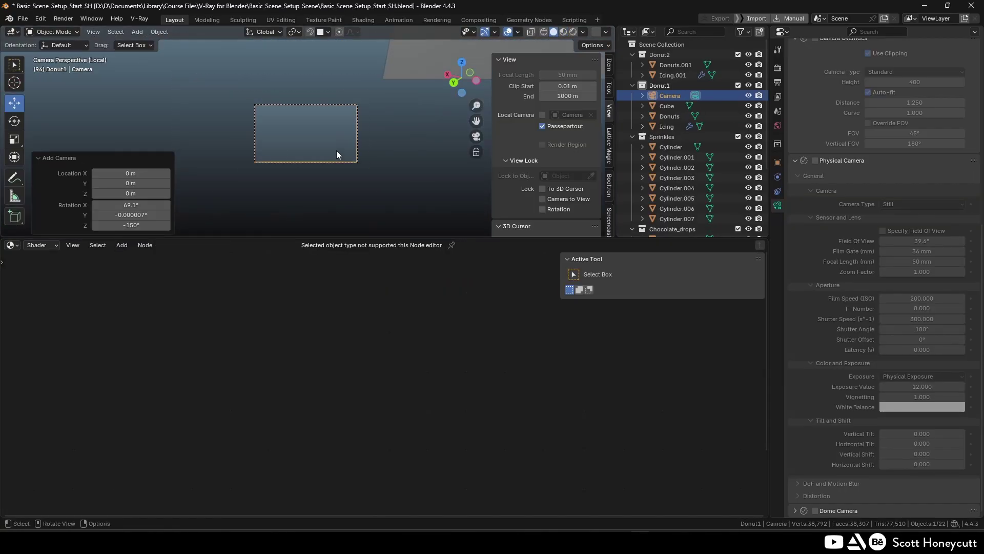
scroll(336, 150, "up", 1)
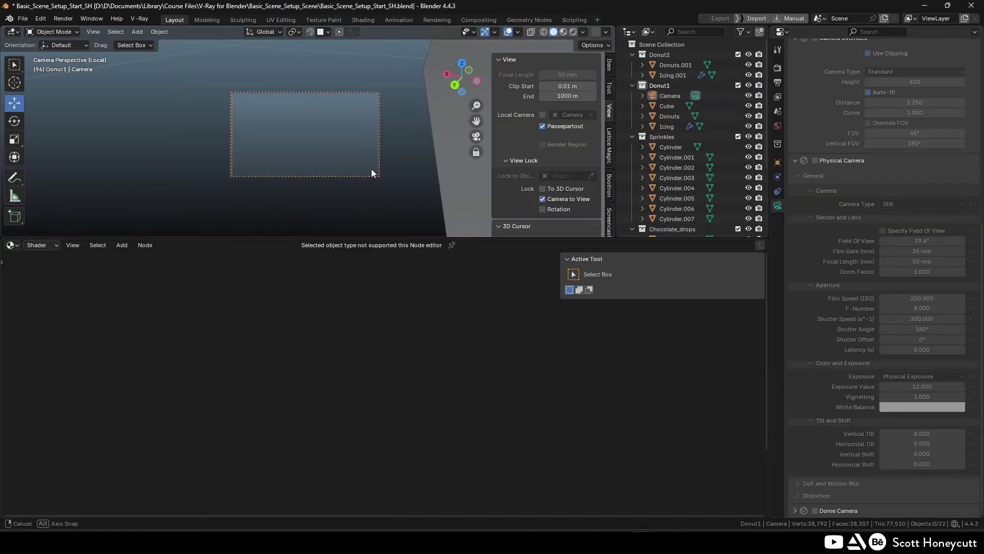
mouse_move(371, 169)
middle_mouse_down()
mouse_move(389, 159)
mouse_move(349, 160)
mouse_move(379, 161)
mouse_move(369, 175)
mouse_move(382, 185)
mouse_move(358, 147)
mouse_move(385, 151)
mouse_move(349, 149)
mouse_move(389, 158)
middle_mouse_up()
left_click(543, 199)
scroll(386, 156, "down", 3)
key("z")
scroll(380, 155, "down", 4)
scroll(389, 159, "up", 1)
Preview the V-Ray rendered viewport through the camera and return to solid shading with the donuts framed.
left_click(553, 32)
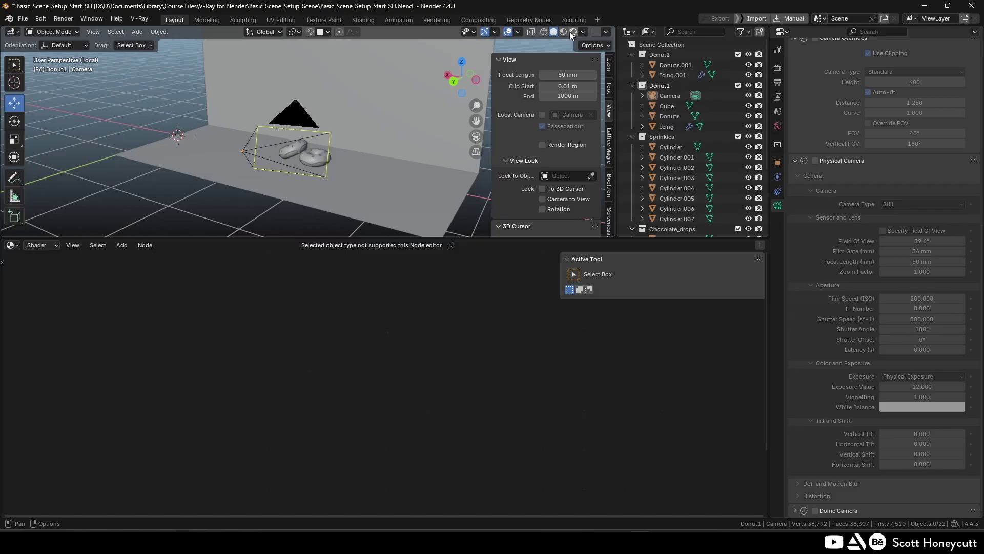
left_click(564, 31)
key("KP_0")
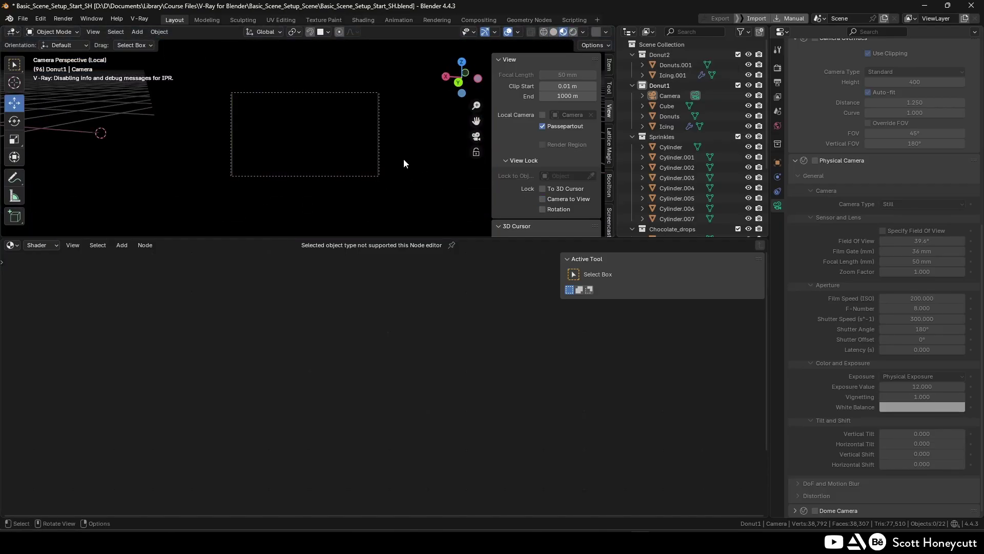
key("z")
key("KP_0")
middle_click_drag(388, 140, 367, 155)
key("KP_0")
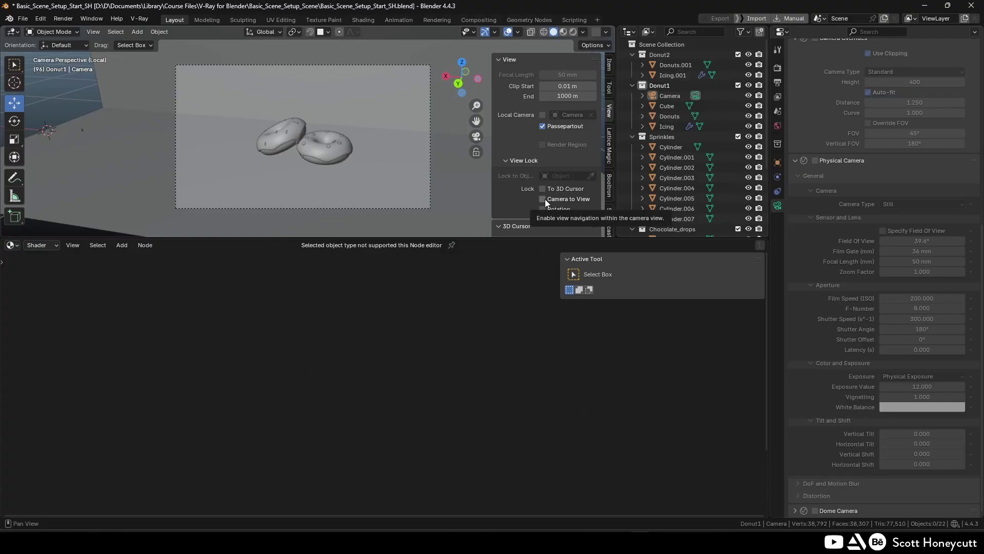
Preview the donuts under the V-Ray dome light in the viewport and open the V-Ray Frame Buffer.
middle_click_drag(487, 187, 365, 147)
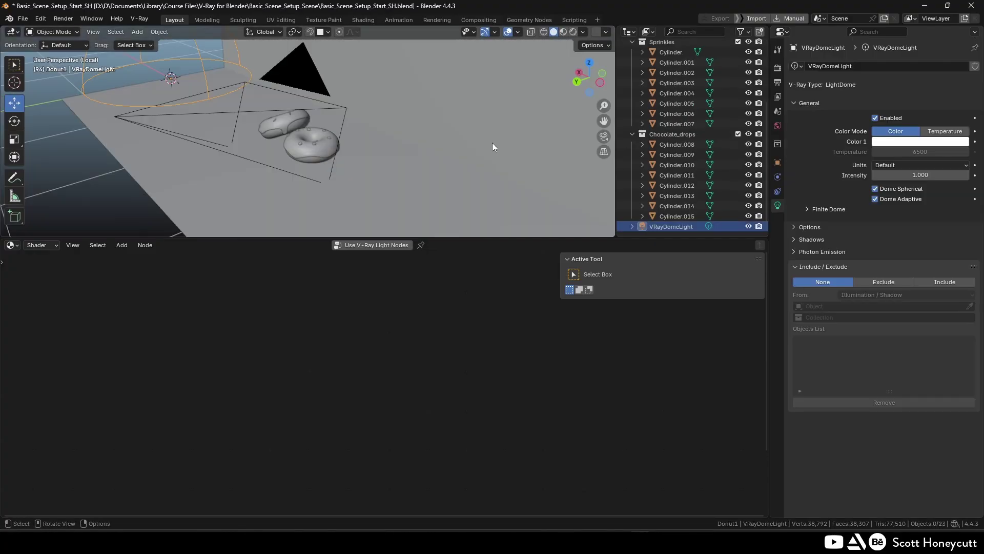
scroll(357, 163, "up", 3)
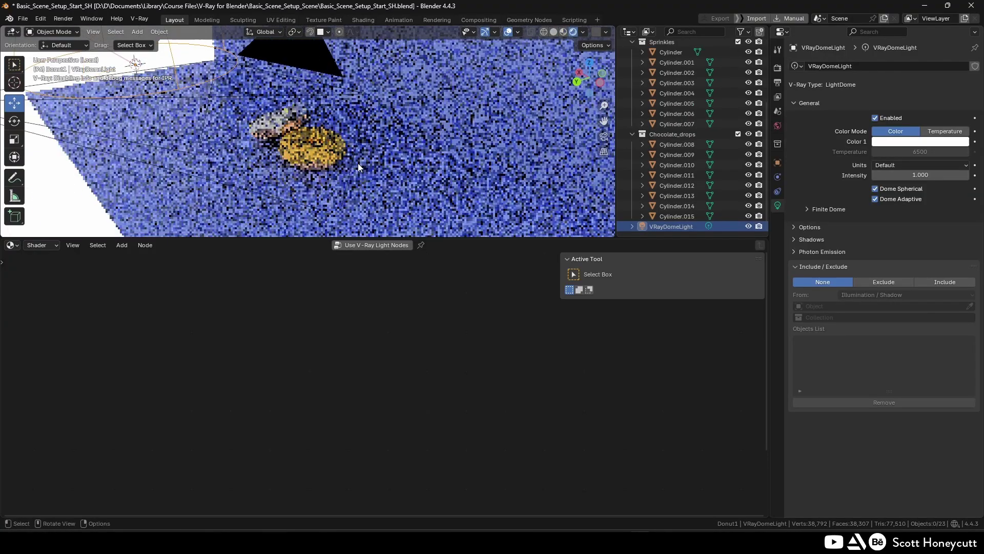
middle_click_drag(358, 163, 394, 158)
scroll(395, 160, "up", 4)
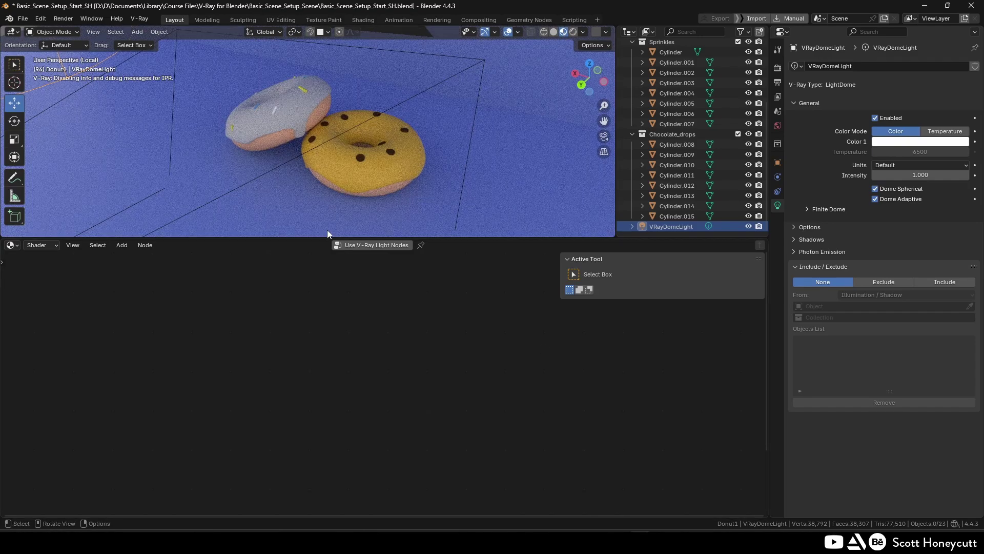
left_click(63, 19)
left_click(78, 55)
left_click(116, 68)
left_click(505, 266)
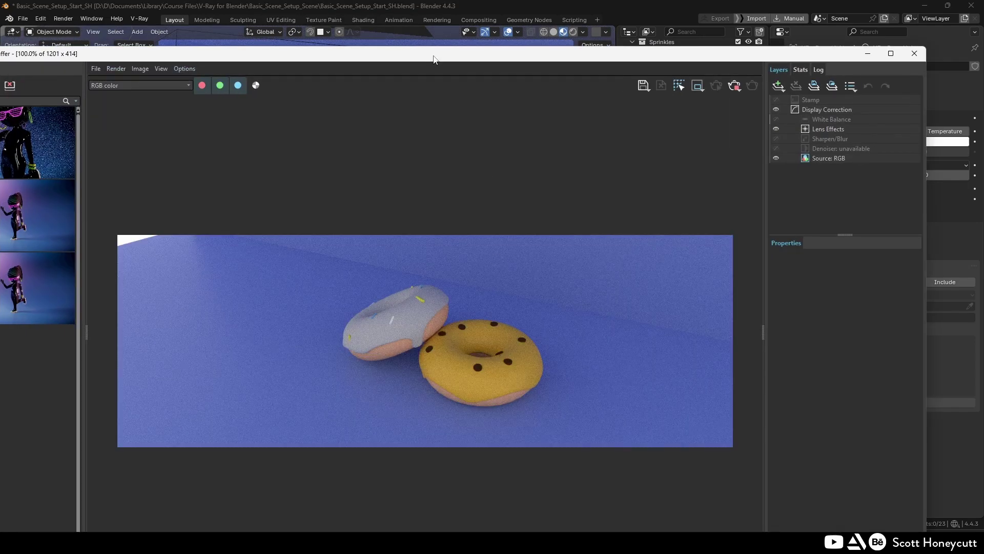
Move the frame buffer window clear of the viewport and check the camera view's render in it.
left_click_drag(435, 60, 425, 274)
left_click(395, 151)
key("KP_0")
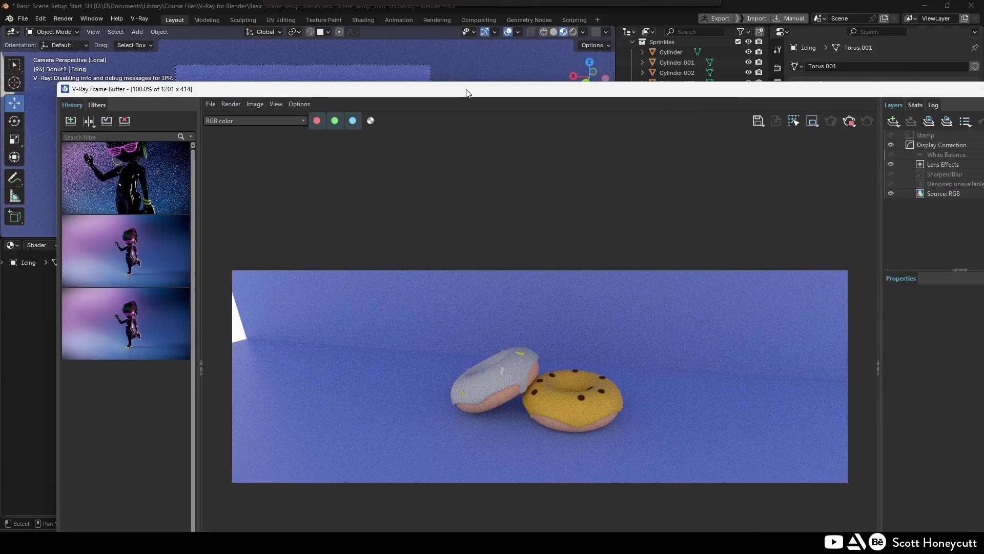
left_click_drag(467, 90, 470, 45)
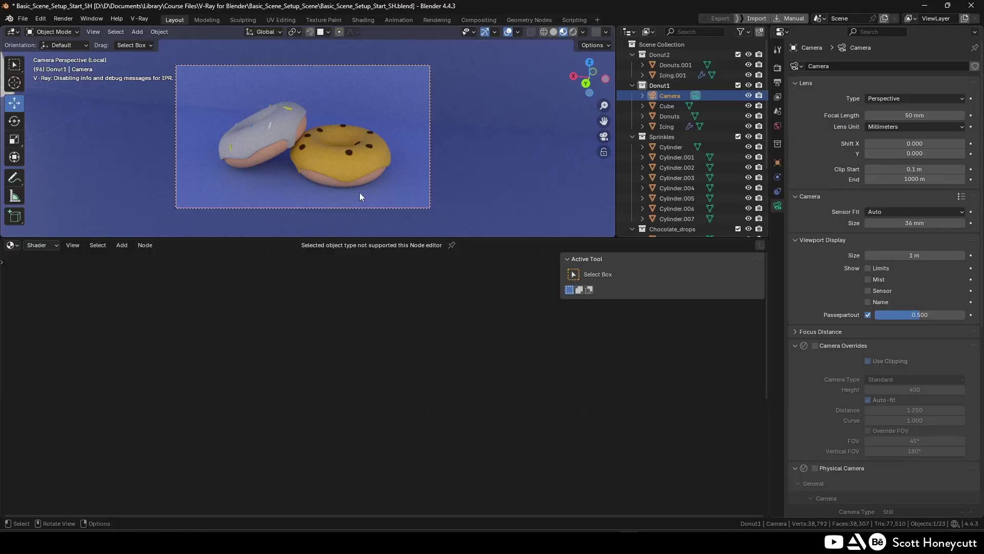
Return the viewport to solid shading and add a V-Ray rect light to the scene.
middle_click_drag(308, 143, 320, 146)
scroll(320, 147, "down", 6)
left_click(553, 32)
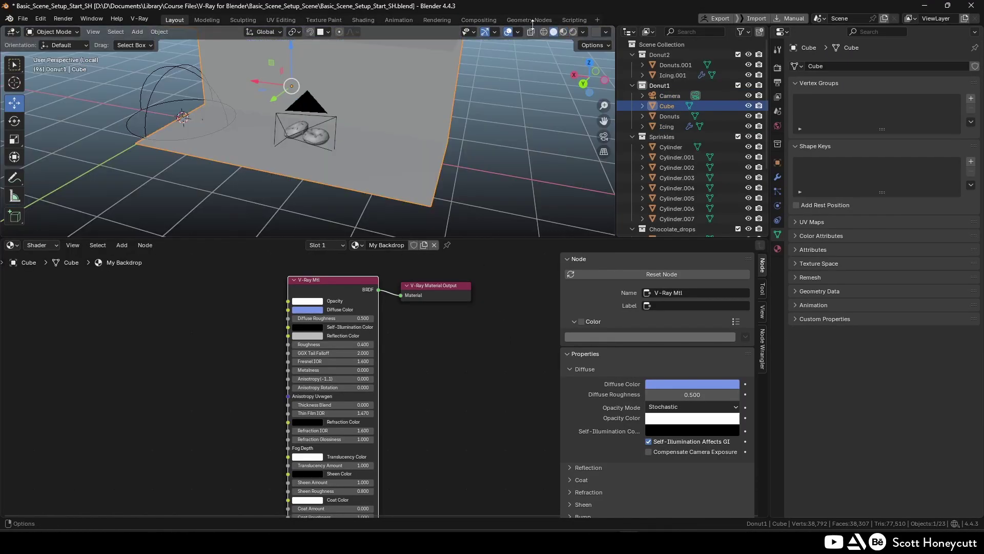
left_click(487, 87)
left_click(139, 18)
mouse_move(180, 115)
left_click(287, 162)
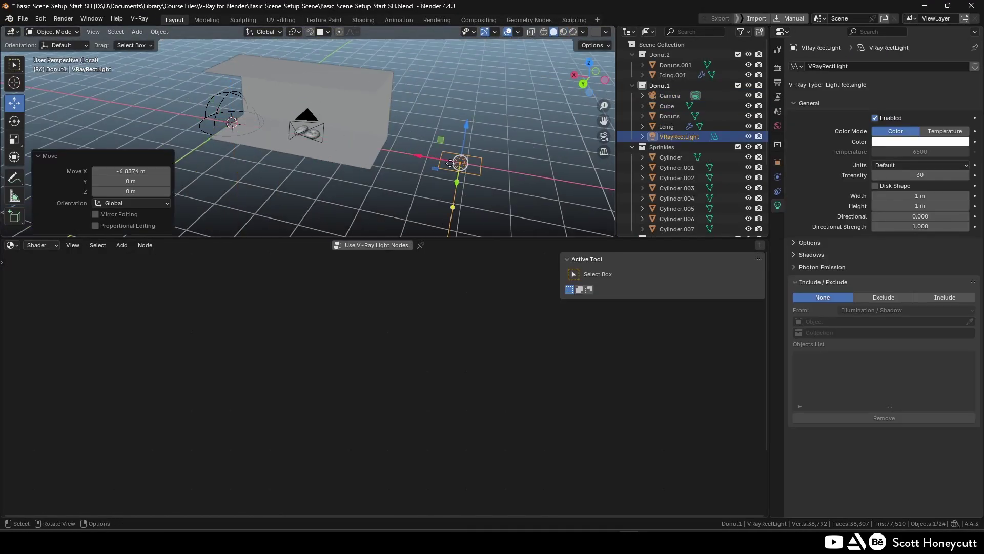
Rotate the rect light around Y to face the backdrop and raise it about 1.09 m.
left_click(14, 121)
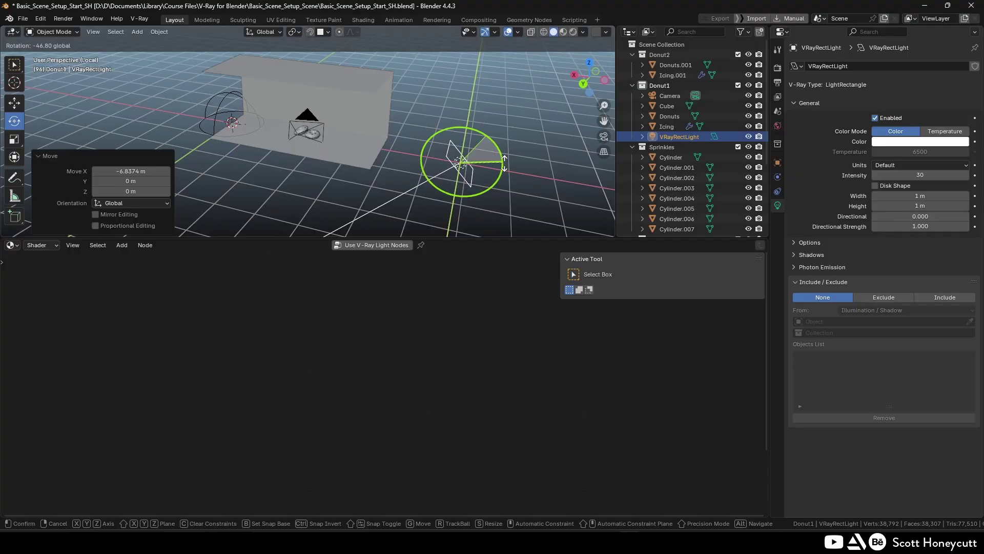
middle_click_drag(533, 210, 560, 223)
key("g")
left_click_drag(462, 151, 464, 110)
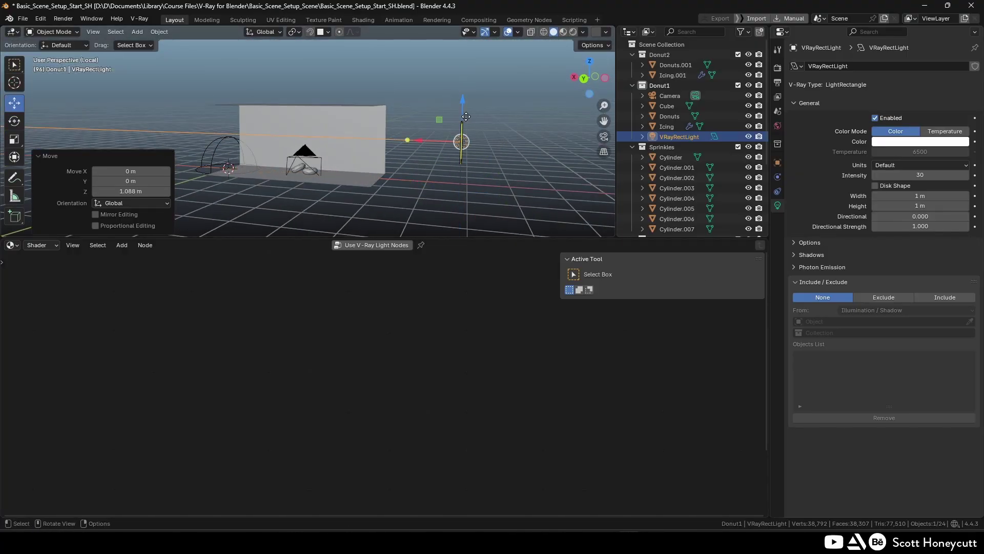
Raise the rect light further along Z above the floor.
key("n")
scroll(569, 169, "down", 5)
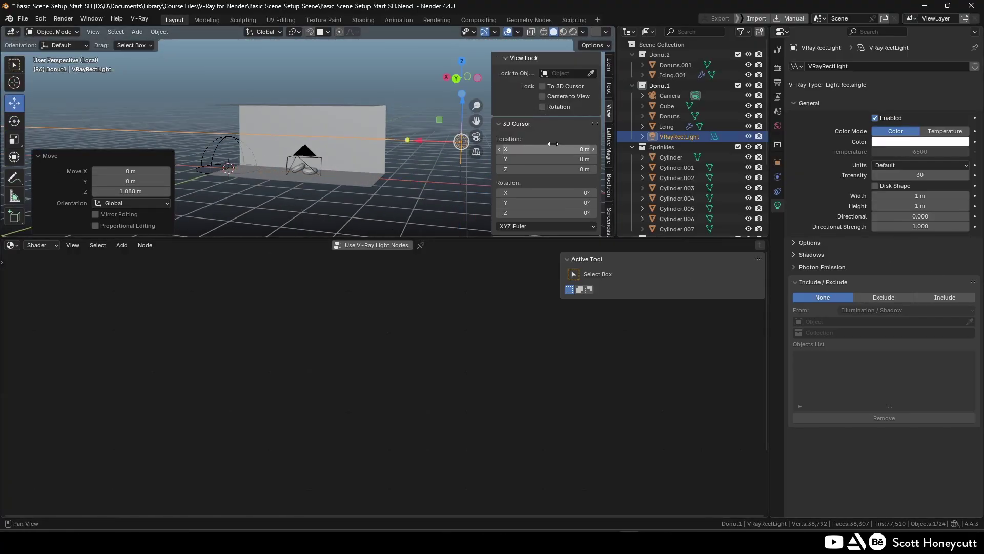
left_click_drag(545, 122, 528, 123)
key("ctrl+z")
left_click_drag(462, 145, 462, 81)
scroll(547, 154, "up", 5)
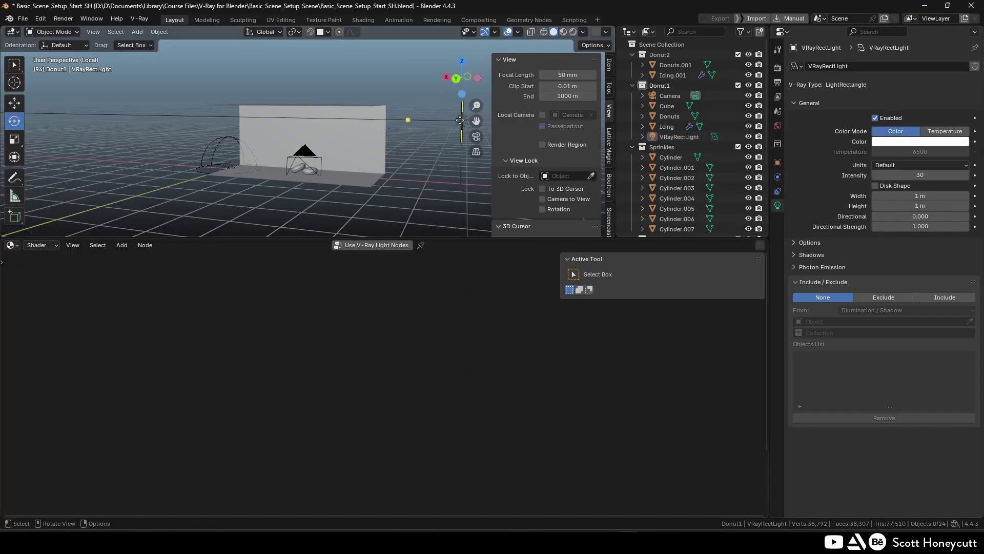
Shift the rect light along X and tilt it about -15.9° around Y towards the donuts.
left_click(462, 120)
key("shift+space")
key("g")
left_click_drag(483, 89, 455, 87)
key("shift+space")
key("r")
Move the rect light along Y and set its location to -5, 2, 1.7 m and rotation to -26°, -61°, -14.5°.
middle_click_drag(450, 93, 437, 175)
key("shift+space")
key("g")
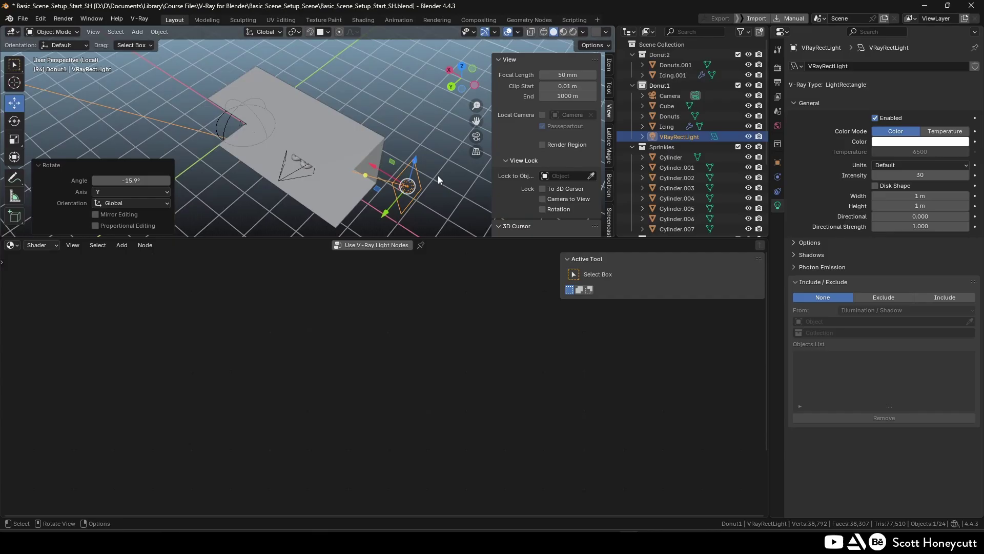
left_click_drag(390, 208, 374, 226)
middle_click_drag(374, 225, 337, 146)
left_click(777, 163)
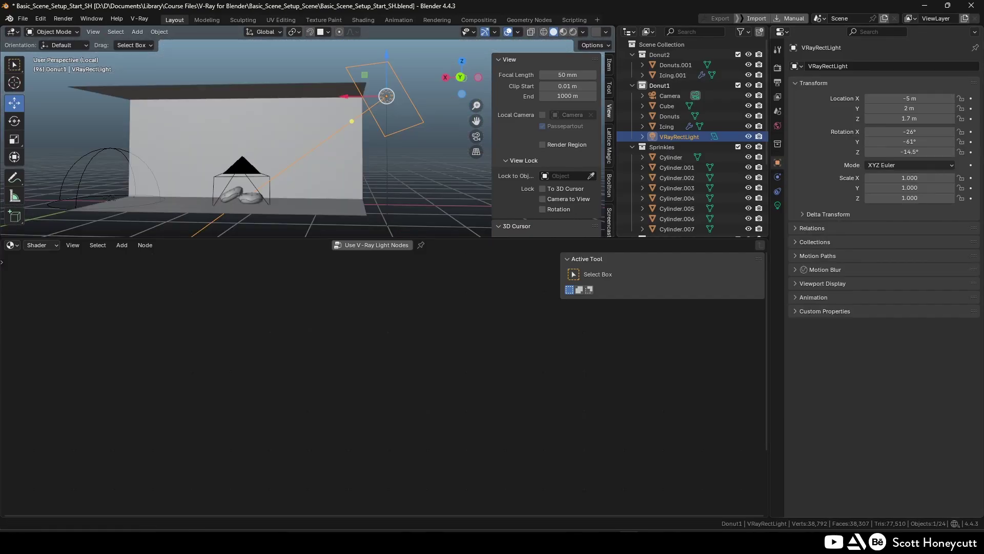
Add a second V-Ray rect light and move it about 10 m along X to the backdrop's opposite side.
left_click(139, 18)
mouse_move(153, 119)
left_click(287, 115)
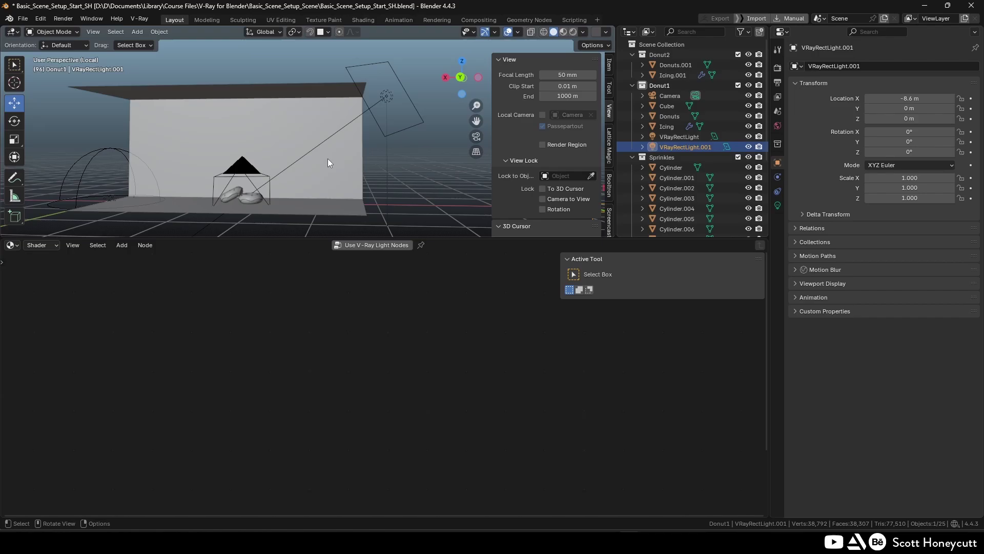
middle_click_drag(328, 159, 411, 163)
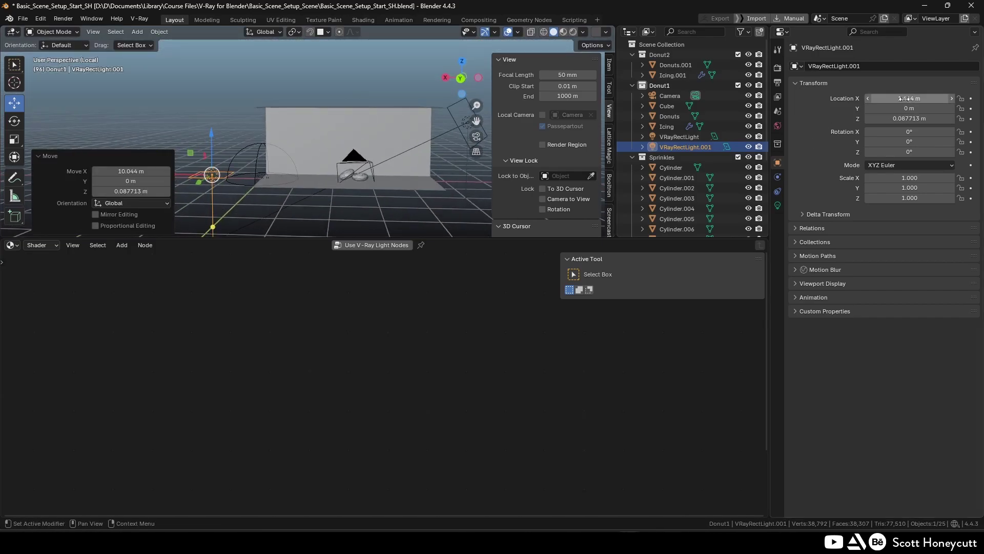
Set the second rect light's location to 0, 2, 1 m.
double_click(909, 98)
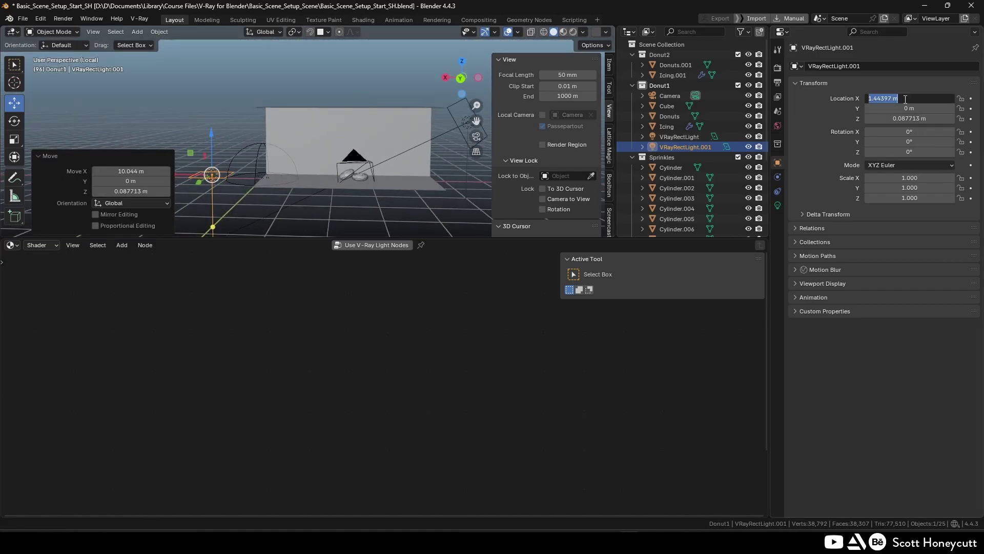
type("0")
key("Return")
left_click(910, 119)
type("1")
key("Return")
Set the second rect light's rotation to 190°, 107°, 226° so it faces the donuts.
left_click(914, 132)
type("190")
key("Return")
left_click(915, 142)
type("10")
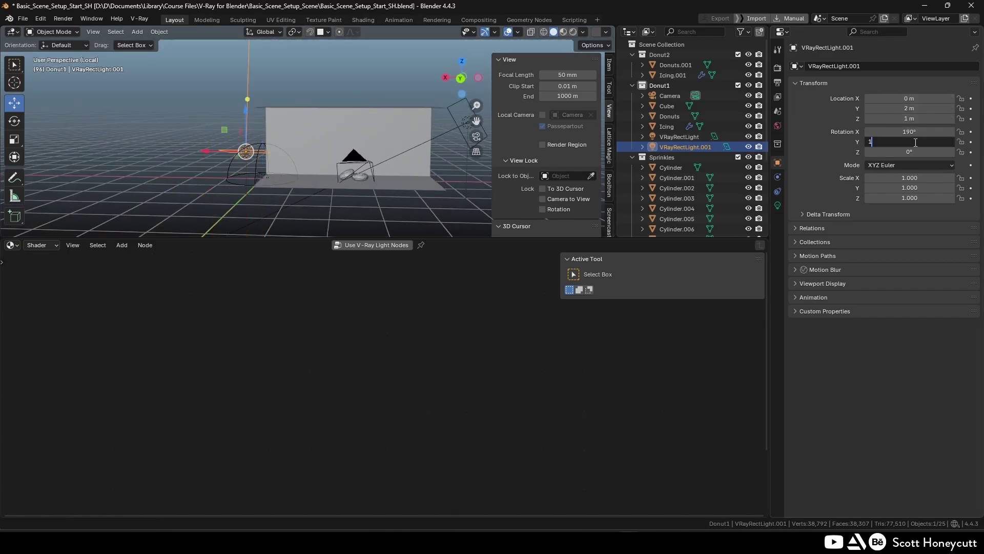
type("7")
key("Return")
left_click(912, 152)
type("226")
key("Return")
mouse_move(359, 159)
middle_mouse_down()
mouse_move(360, 206)
mouse_move(355, 160)
middle_mouse_up()
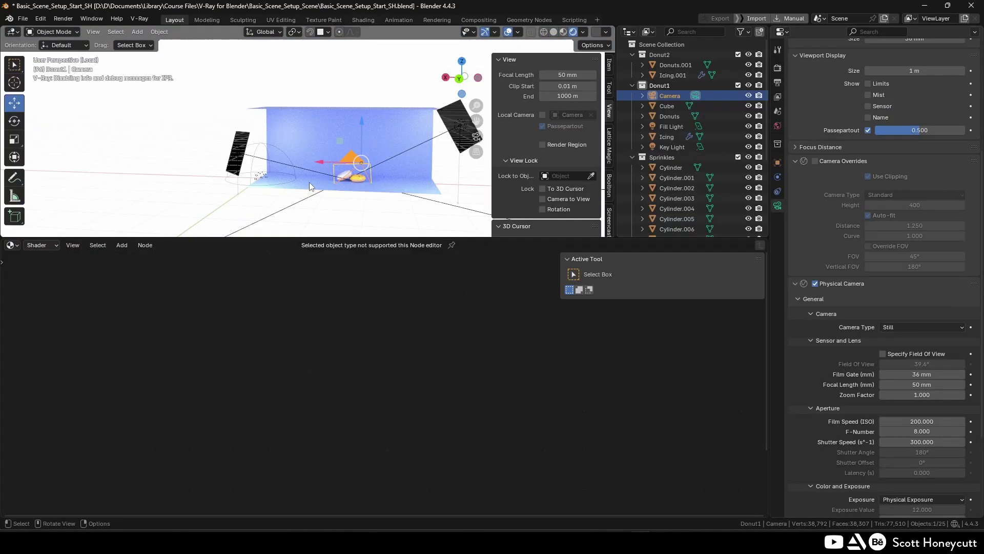
Check the camera view's lighting in the V-Ray Frame Buffer and stop the rendering.
key("KP_0")
left_click(63, 18)
left_click(86, 63)
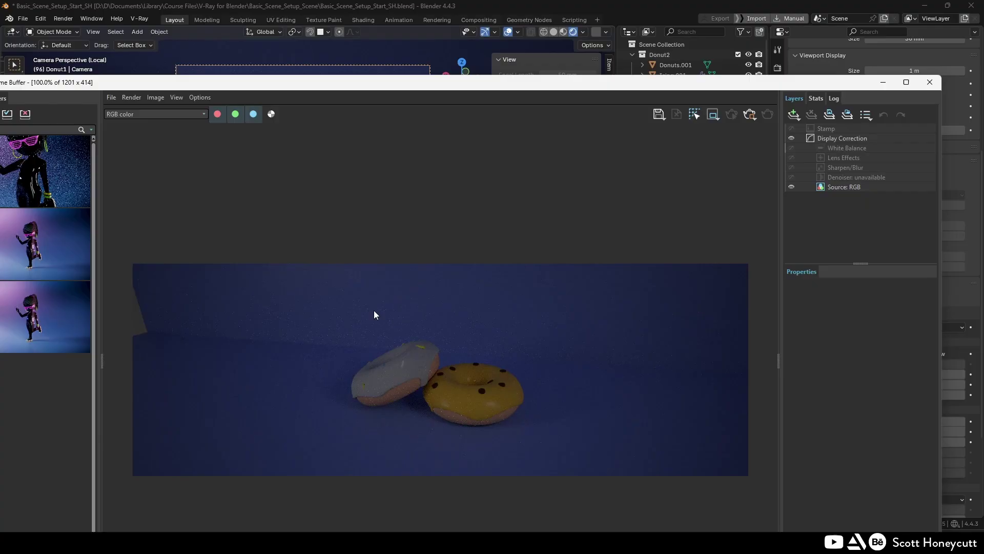
left_click(749, 114)
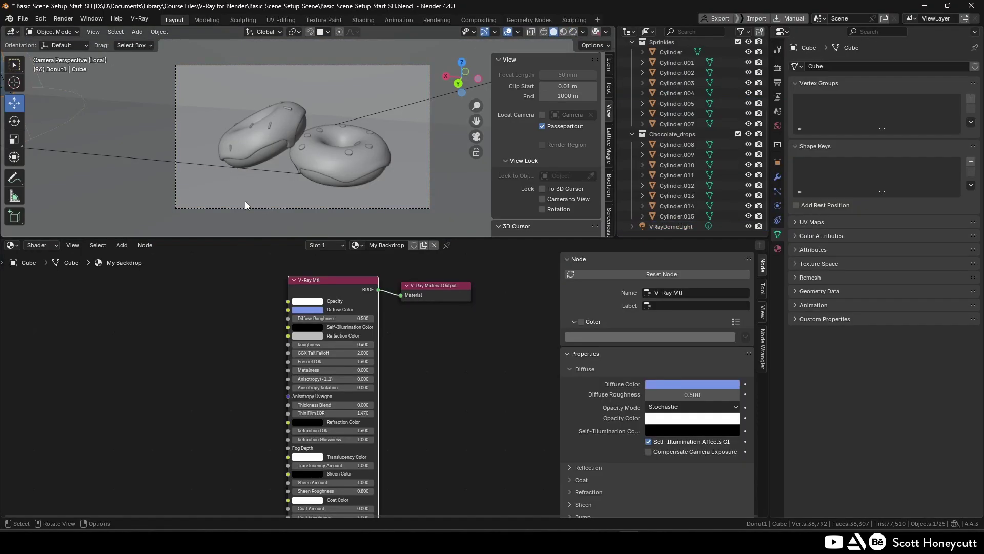
Add a third V-Ray rect light to the scene.
key("KP_0")
key("shift+a")
mouse_move(253, 180)
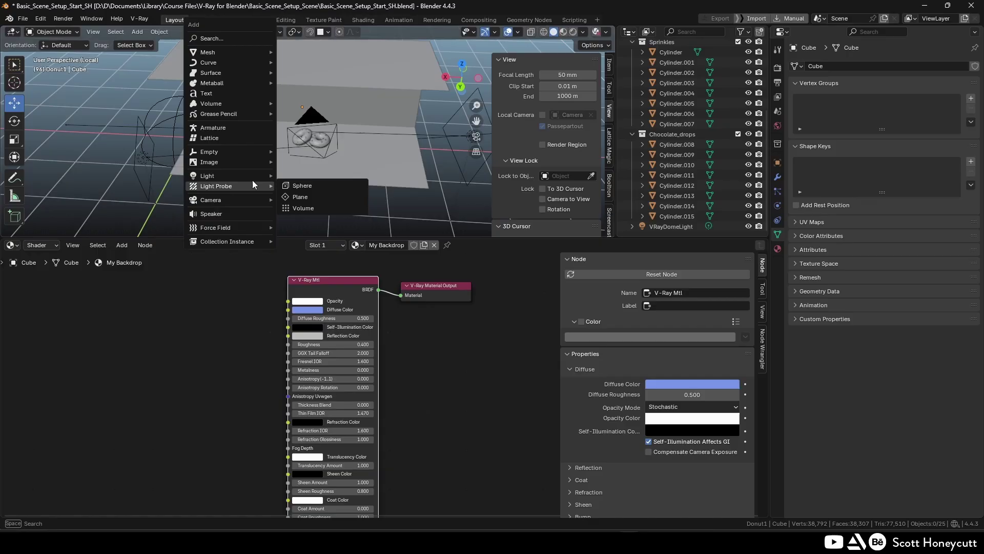
left_click(311, 176)
scroll(292, 160, "down", 3)
middle_click_drag(292, 160, 336, 162)
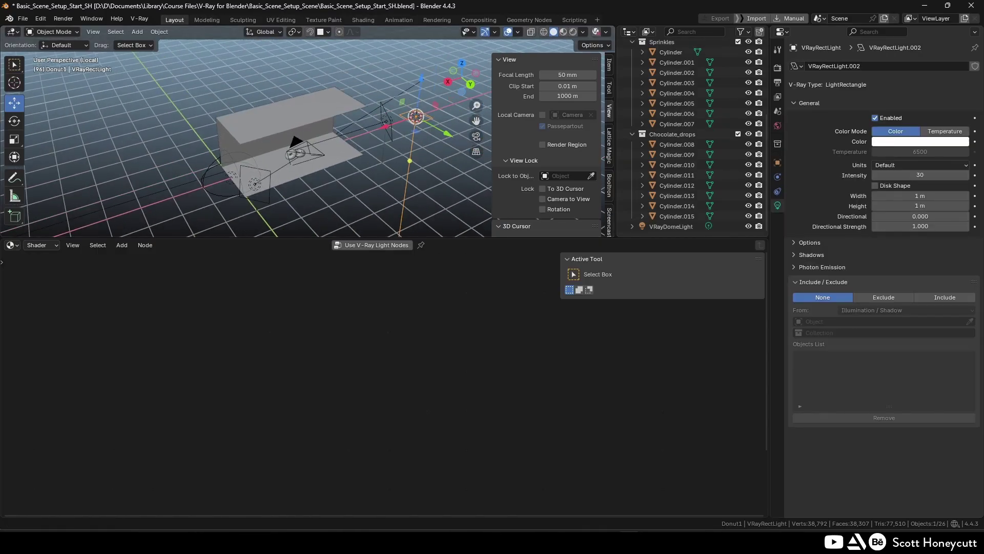
Set the third rect light's location to -2.55, -0.6, 0.4 m and its X rotation to 85°.
left_click(778, 162)
double_click(910, 98)
type("-2.55")
key("Tab")
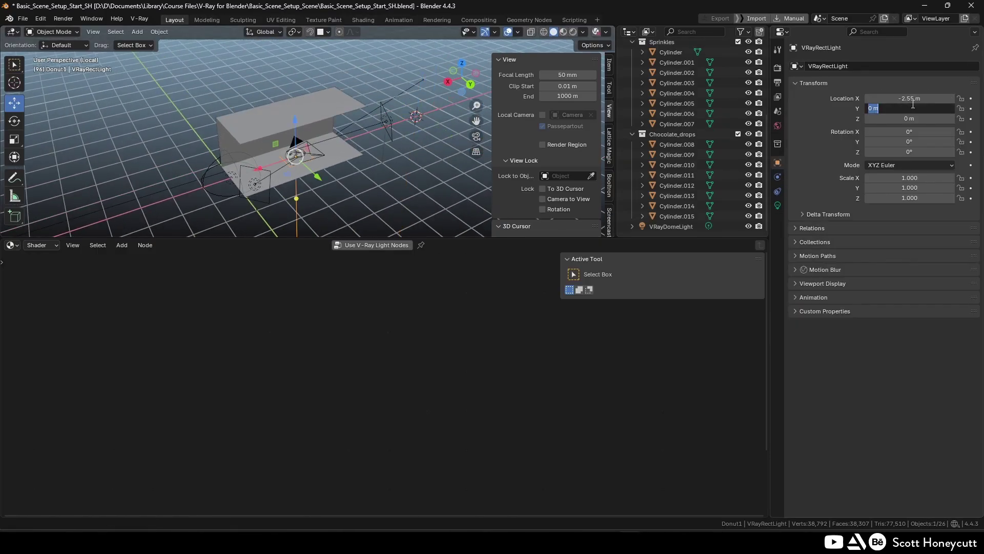
type("-0.6")
key("Tab")
type("0.4")
key("Return")
double_click(910, 131)
type("85")
key("Return")
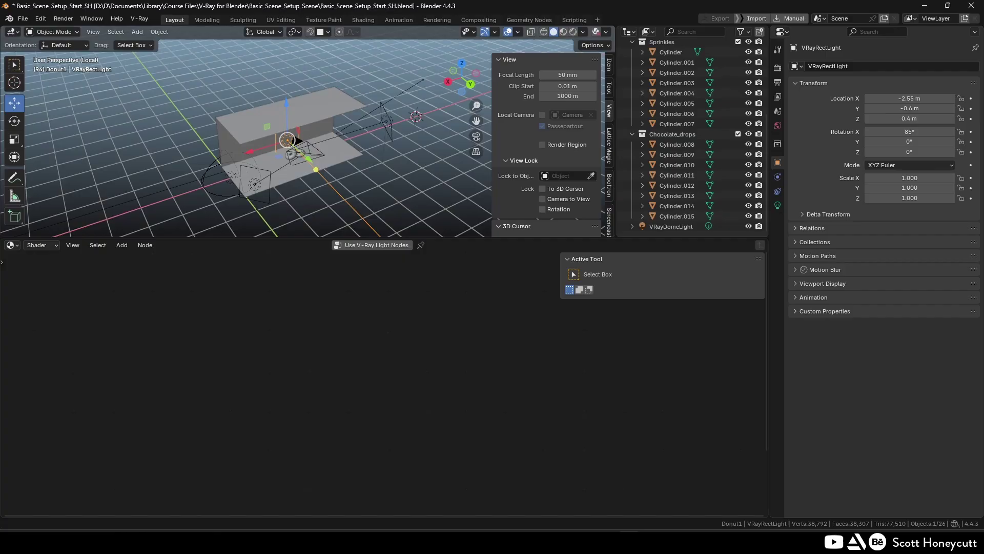
Rename the third rect light as Back Light and set its X scale to 1.5.
double_click(863, 66)
type("Back Light")
key("Return")
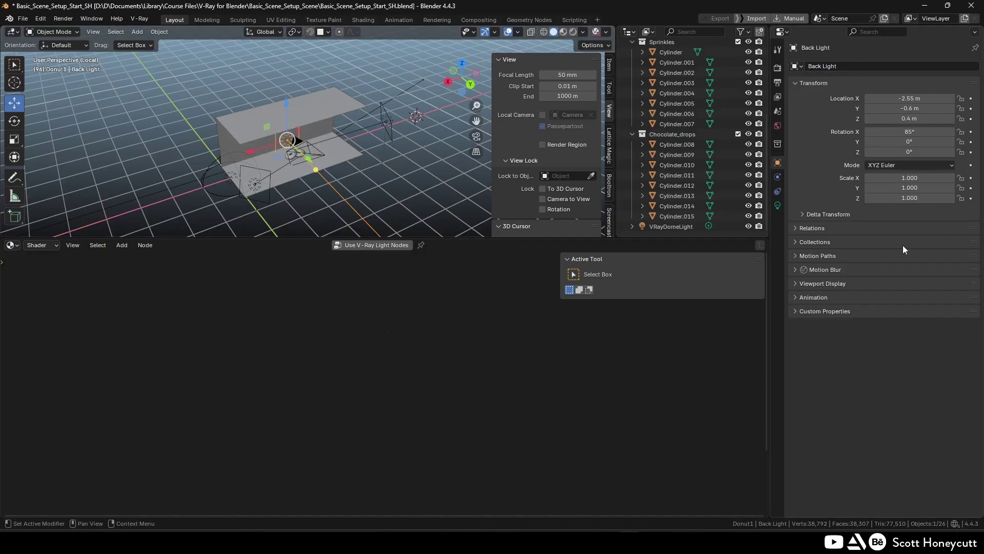
double_click(910, 177)
type("1.5")
key("Return")
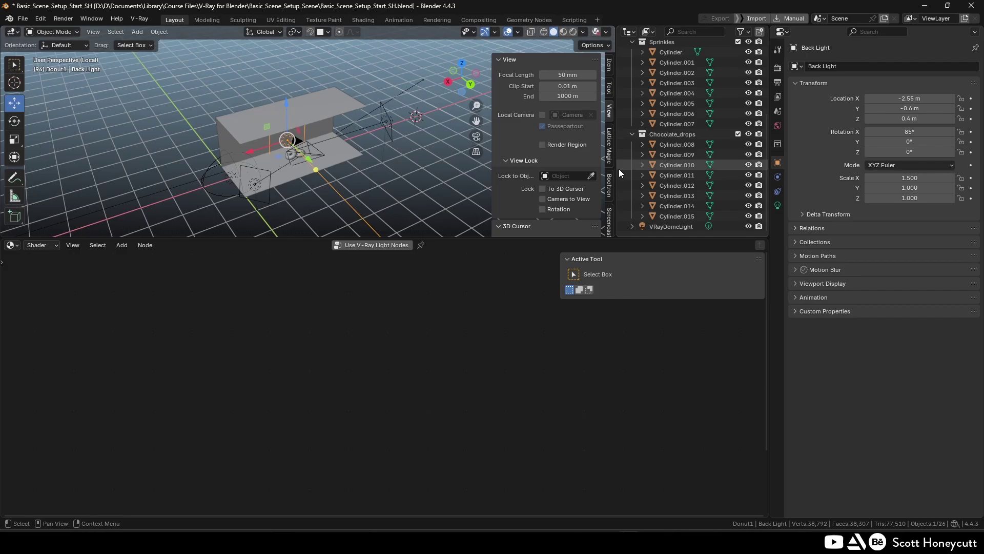
key("KP_Decimal")
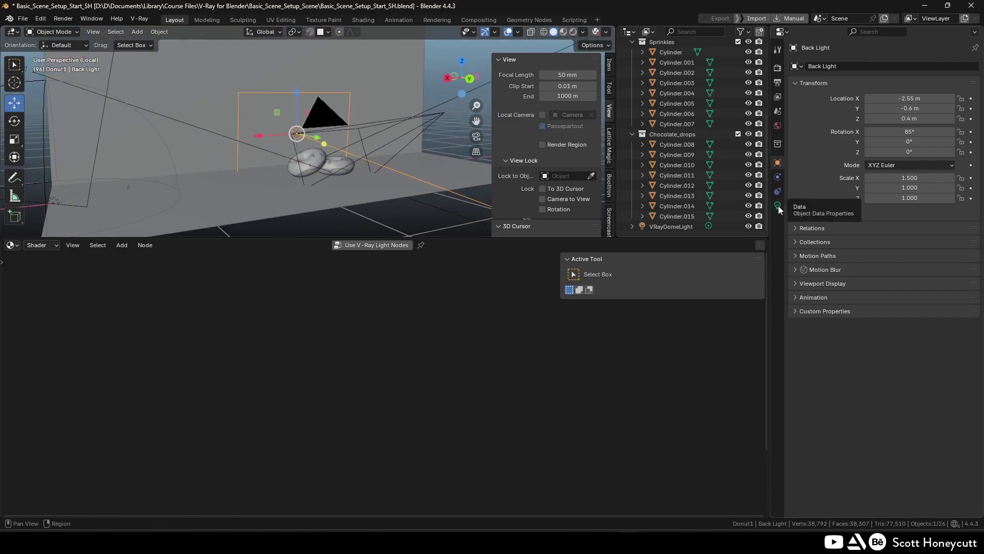
Set the Back Light's intensity to 5 and enable Near Decay in its decay options.
left_click(777, 205)
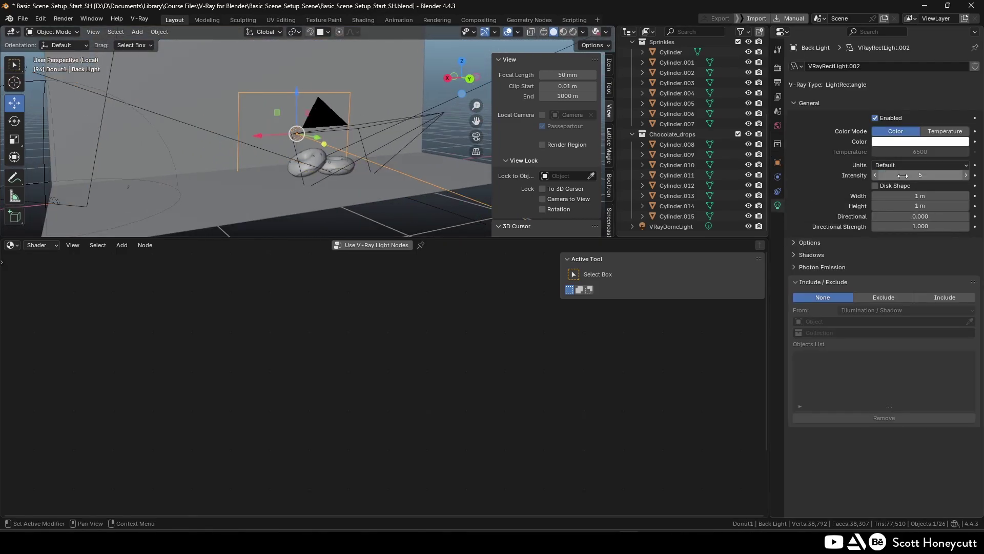
left_click(810, 242)
left_click(820, 394)
scroll(817, 315, "down", 2)
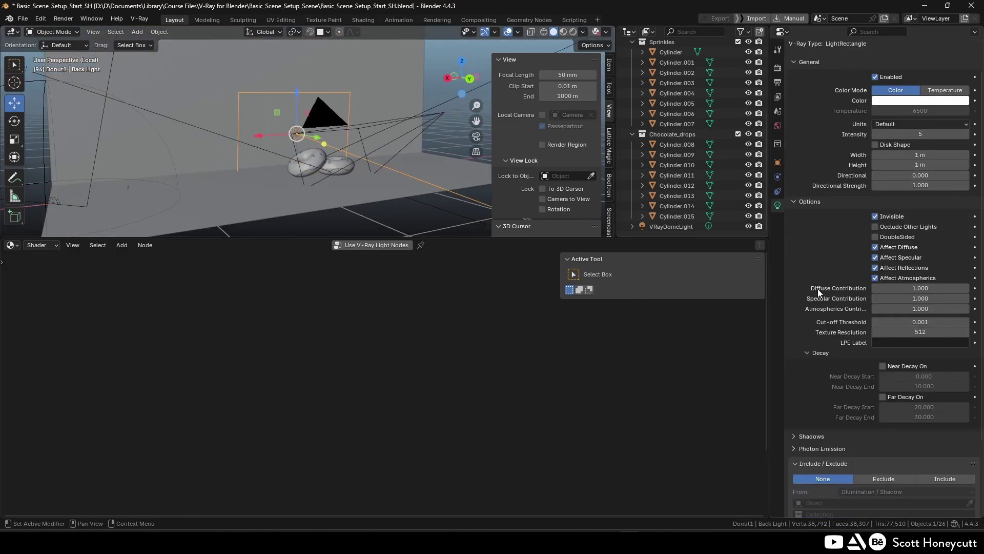
left_click(883, 366)
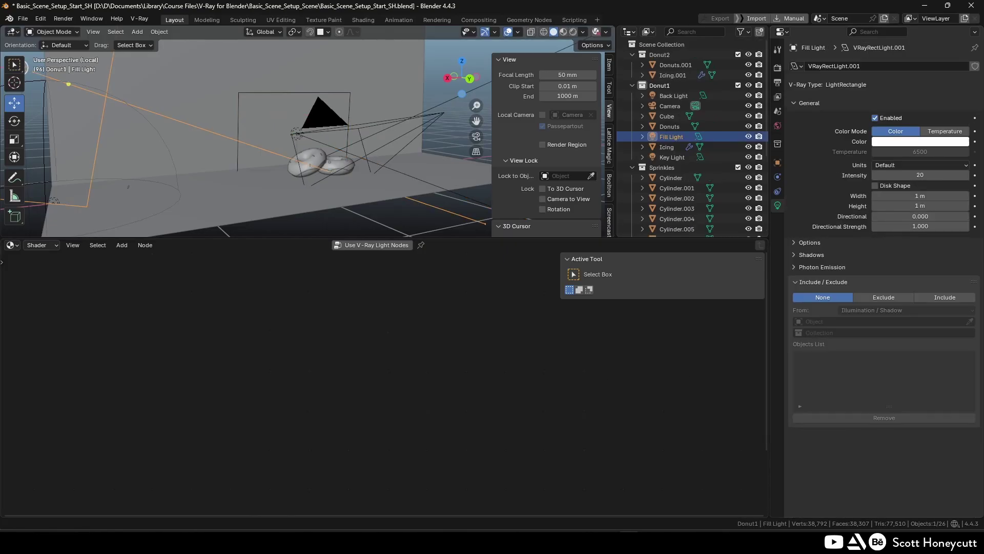
Tint the Fill Light pink by setting its color saturation to 0.5.
left_click(902, 142)
left_click(902, 141)
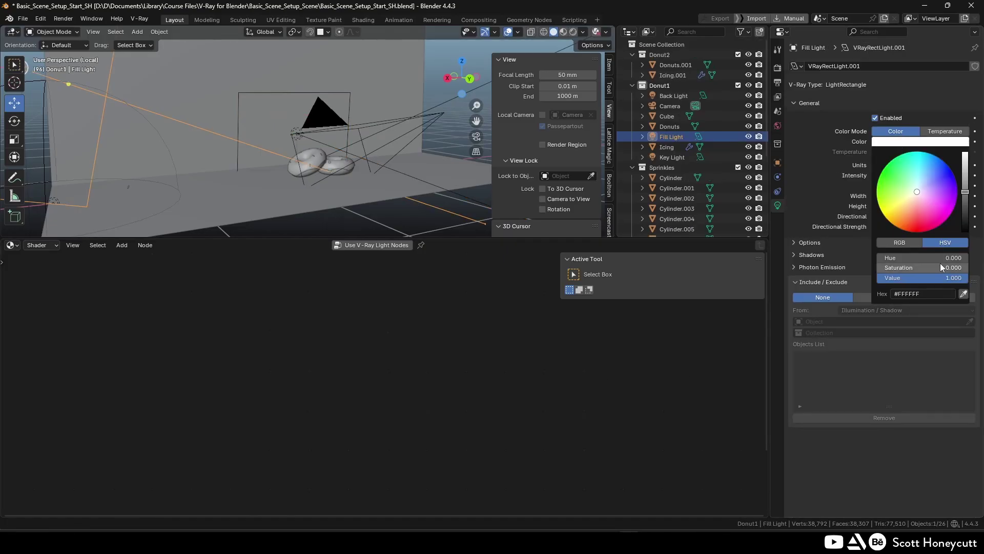
left_click(921, 266)
type(".5")
key("Return")
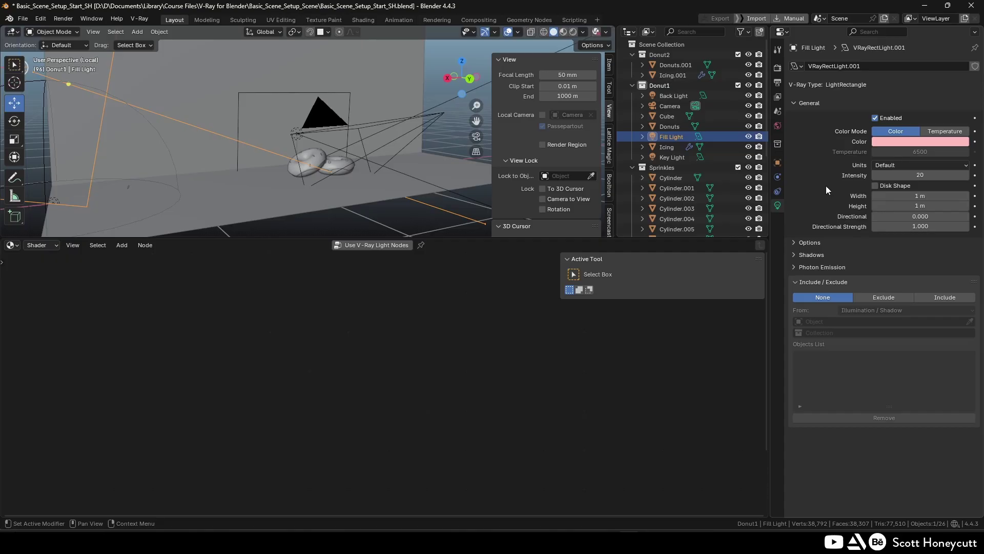
Set the Key Light's intensity to 40.
left_click(672, 157)
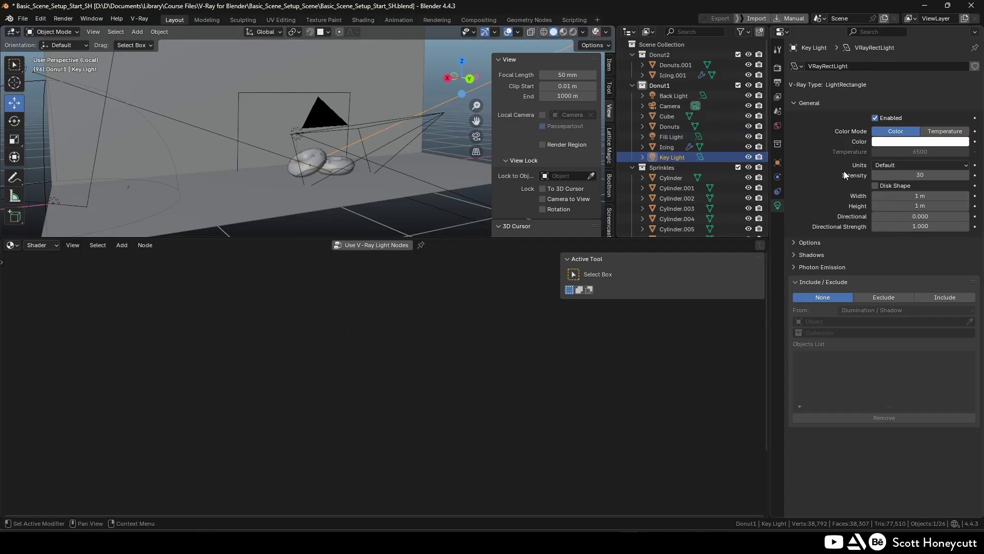
left_click(903, 174)
type("4")
key("Return")
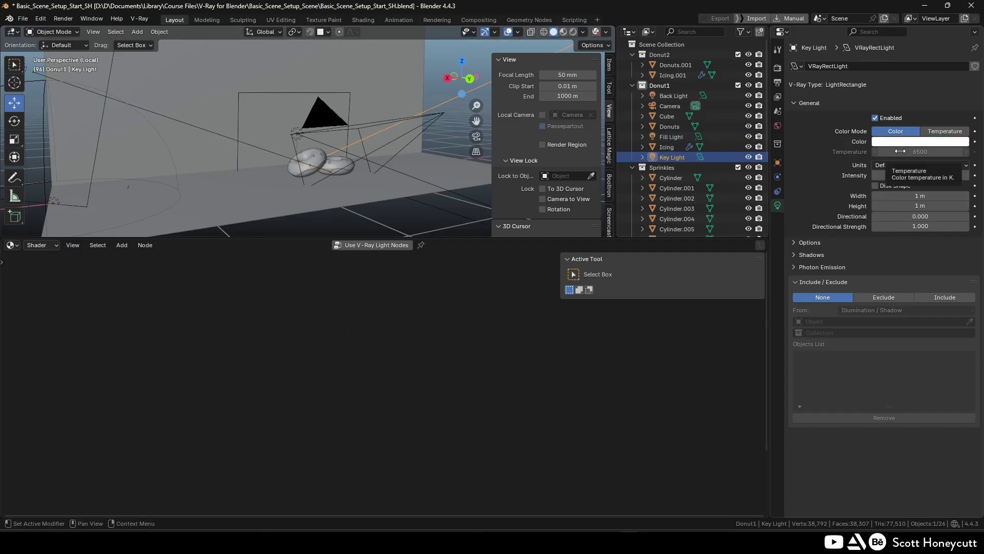
Tint the Key Light pale yellow with hue 0.2 and saturation 0.45.
left_click(890, 141)
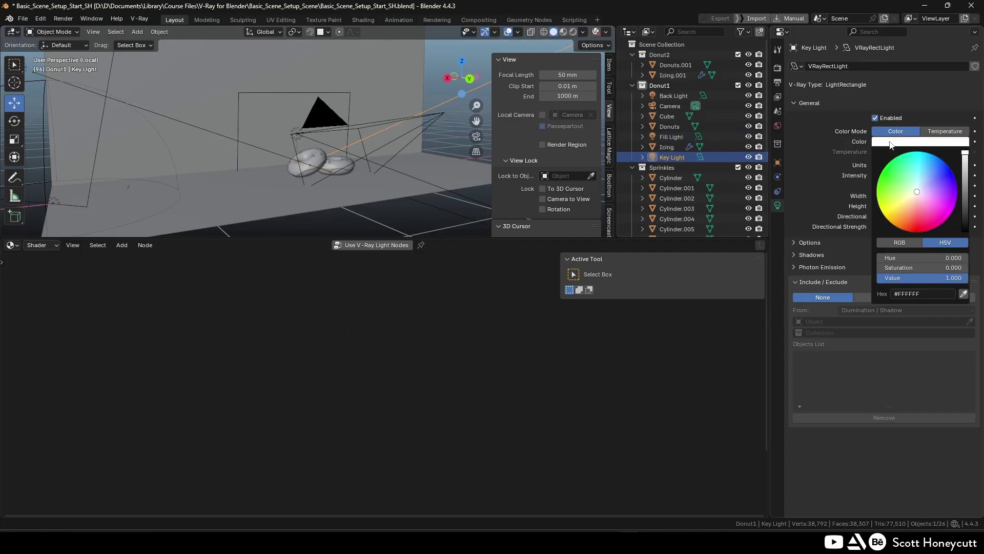
left_click(939, 258)
type(".2")
key("Return")
left_click(952, 268)
type("..45")
key("Return")
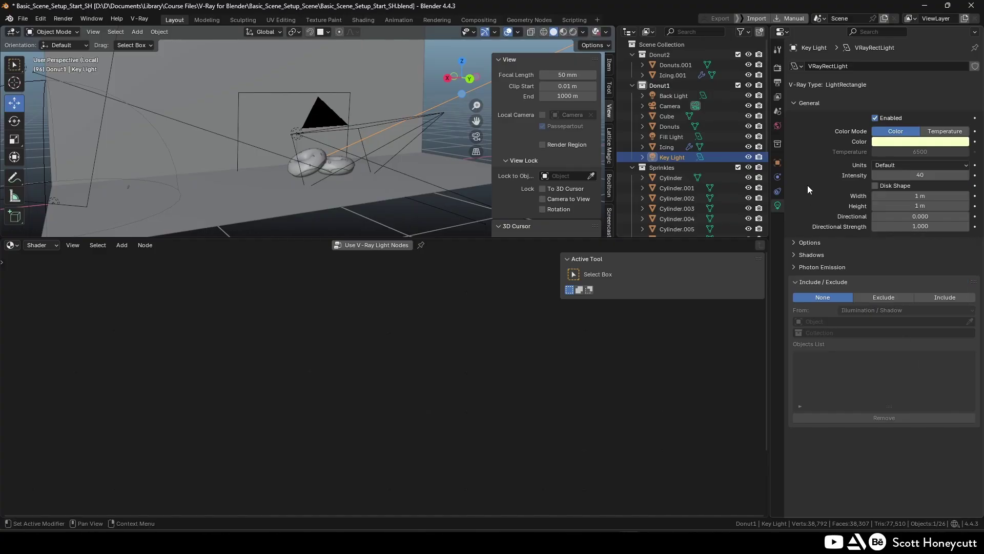
Replace the old images in the frame buffer history with a new render of the donut scene.
left_click(778, 67)
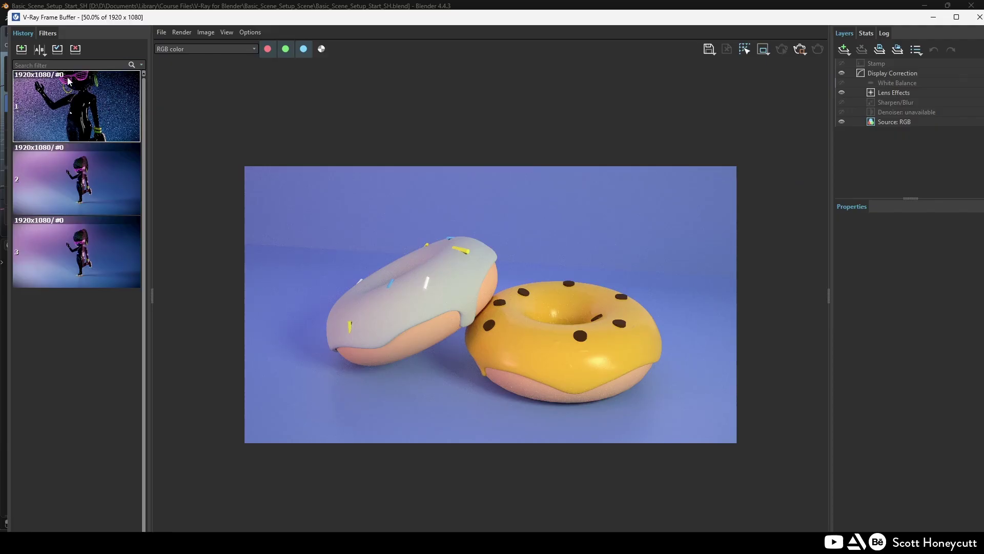
left_click(75, 49)
left_click(75, 49)
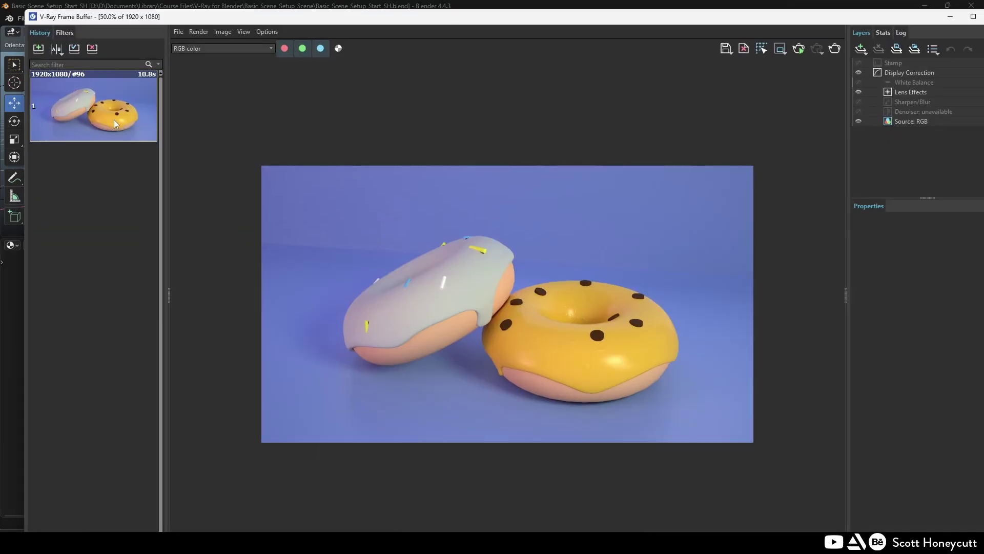
left_click(38, 48)
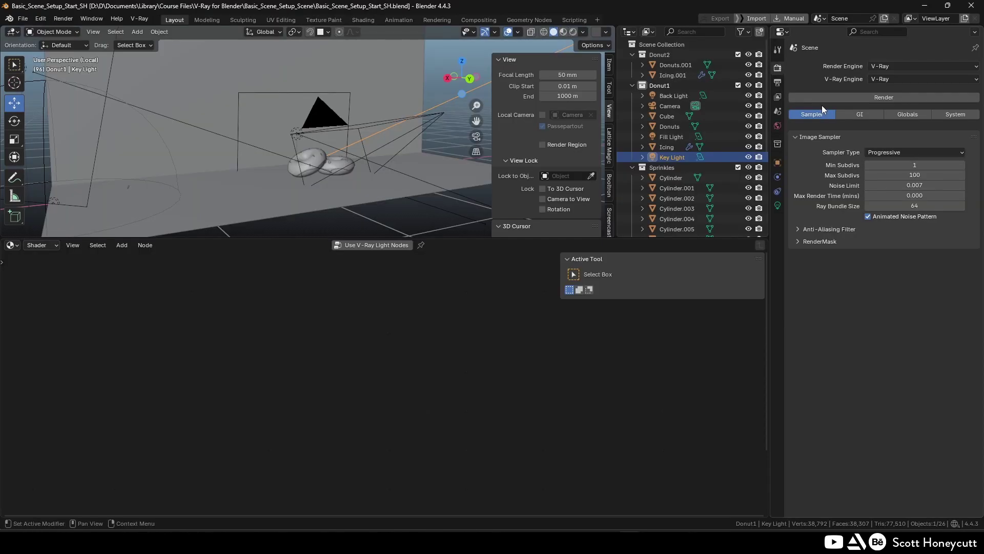
Change the image sampler type to Bucket and render the scene again.
left_click(915, 152)
left_click(902, 165)
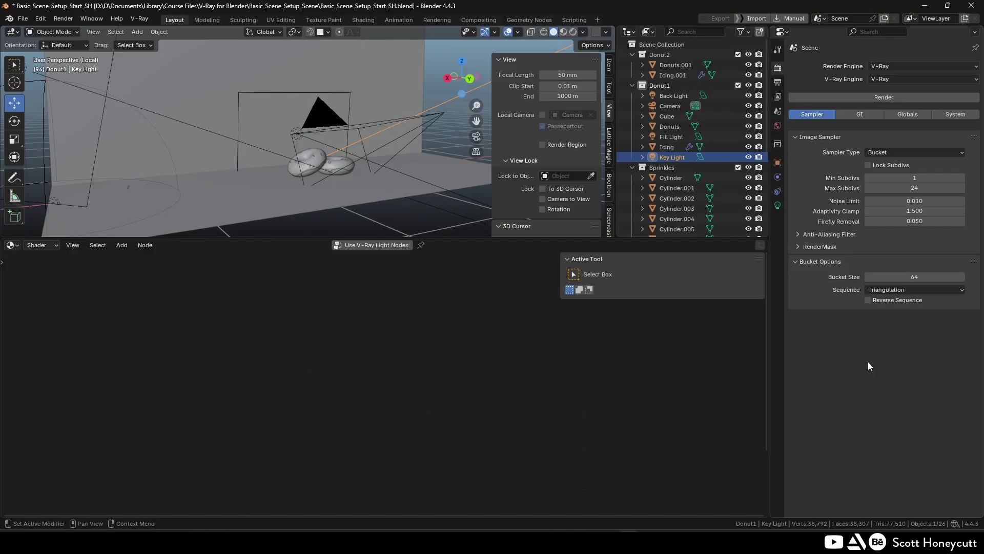
left_click(865, 100)
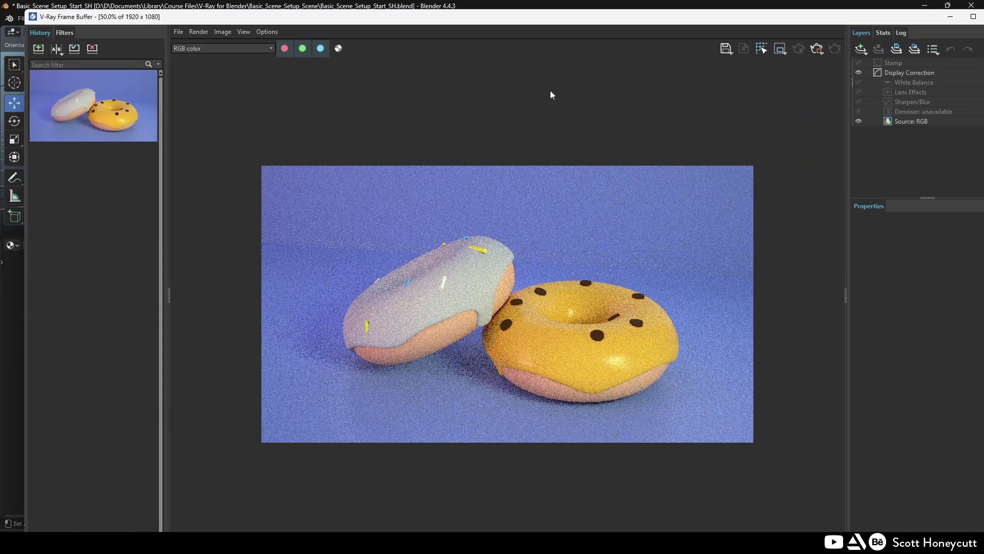
left_click(198, 31)
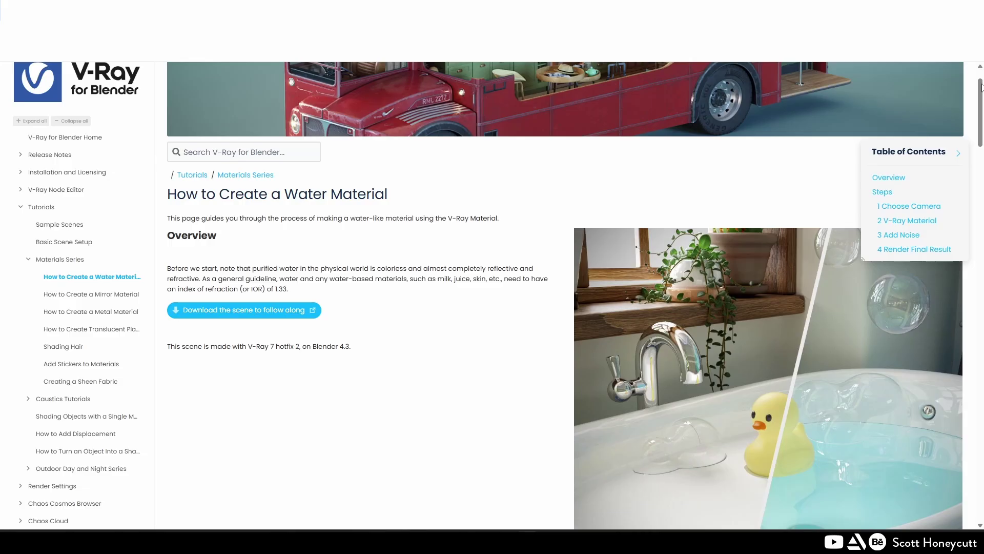
Switch to the browser and look through the V-Ray for Blender tutorial on creating a water material.
left_click_drag(981, 89, 974, 357)
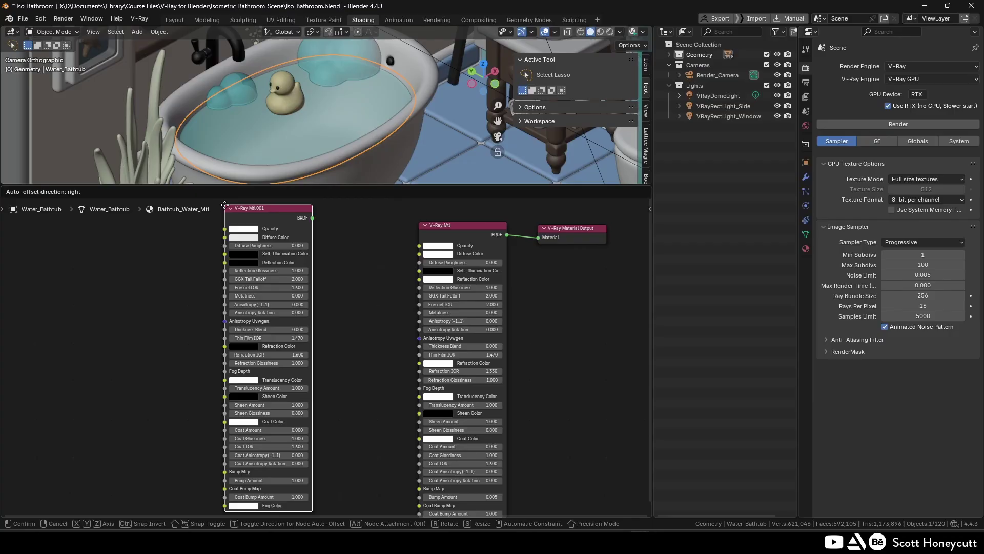
Replace the Bathtub_Water_Mtl shader with a new V-Ray Mtl node connected to the V-Ray Material Output.
left_click(248, 221)
left_click_drag(336, 234, 538, 237)
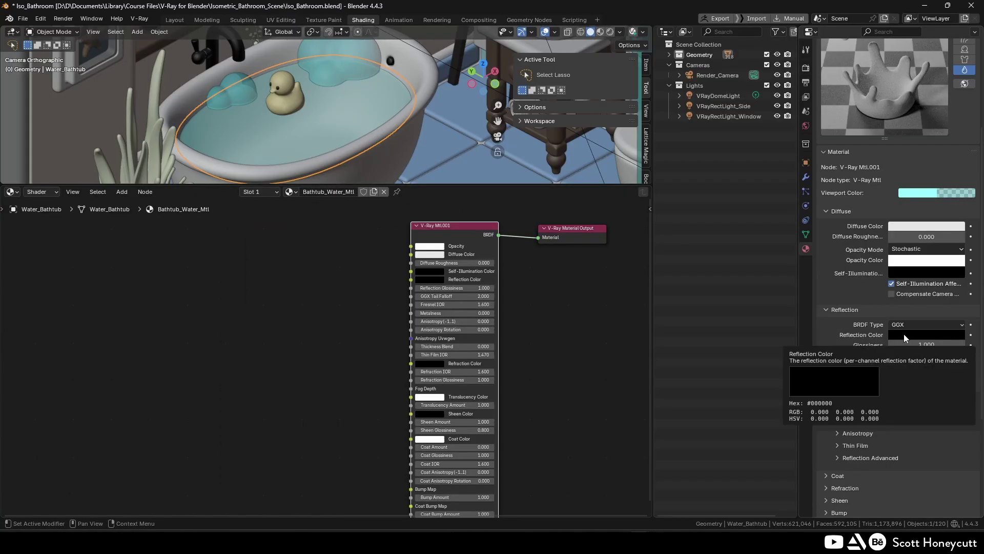
Set the water material's reflection color to white and expand its advanced reflection settings.
left_click(927, 335)
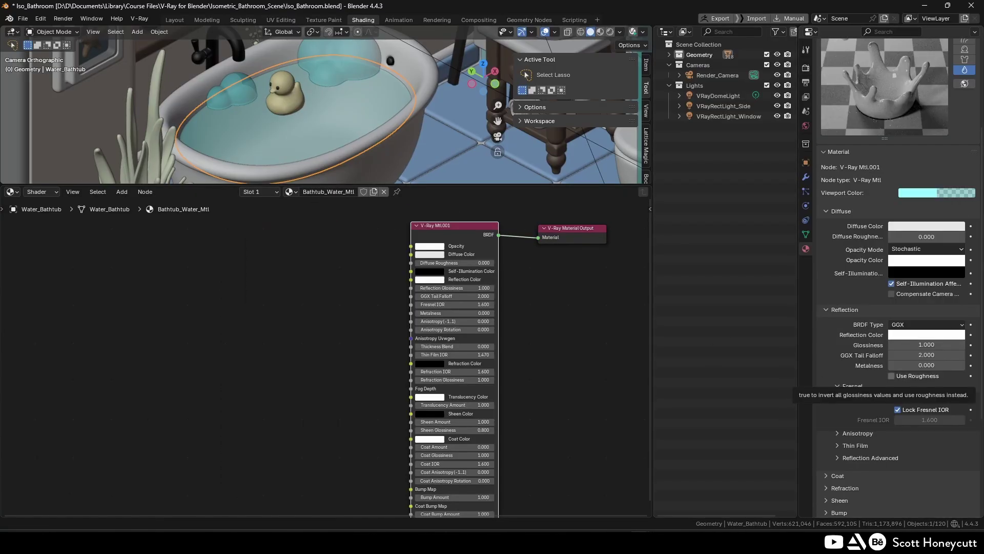
scroll(868, 362, "down", 2)
scroll(842, 308, "down", 5)
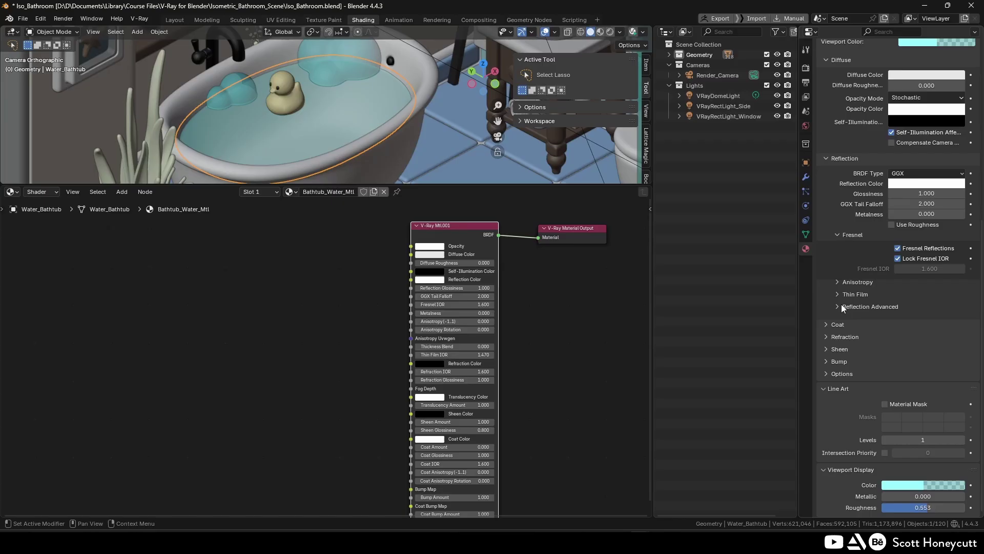
left_click(838, 306)
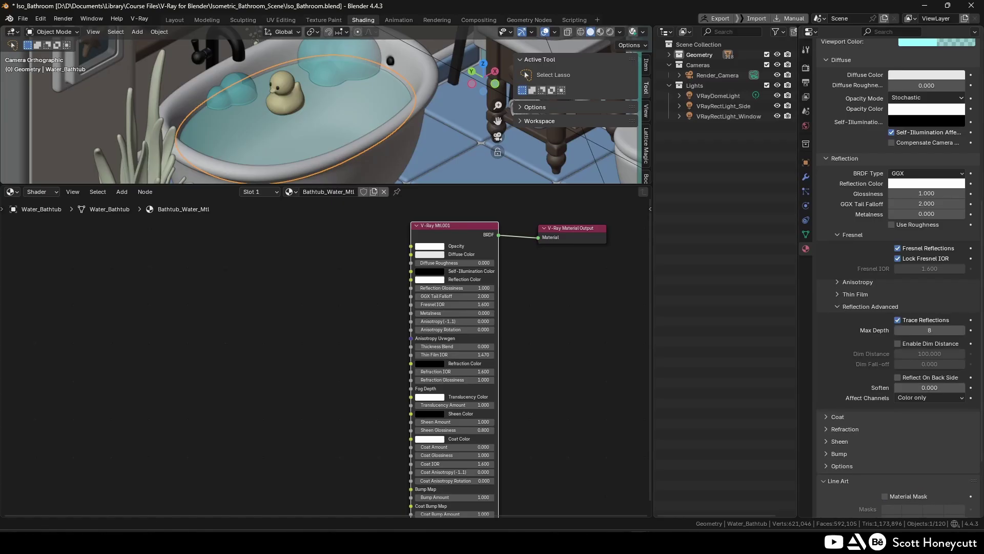
Set the water material's refraction color to white and its refraction IOR to 1.33.
left_click(827, 430)
scroll(871, 410, "down", 5)
left_click(926, 341)
left_click_drag(958, 260, 957, 181)
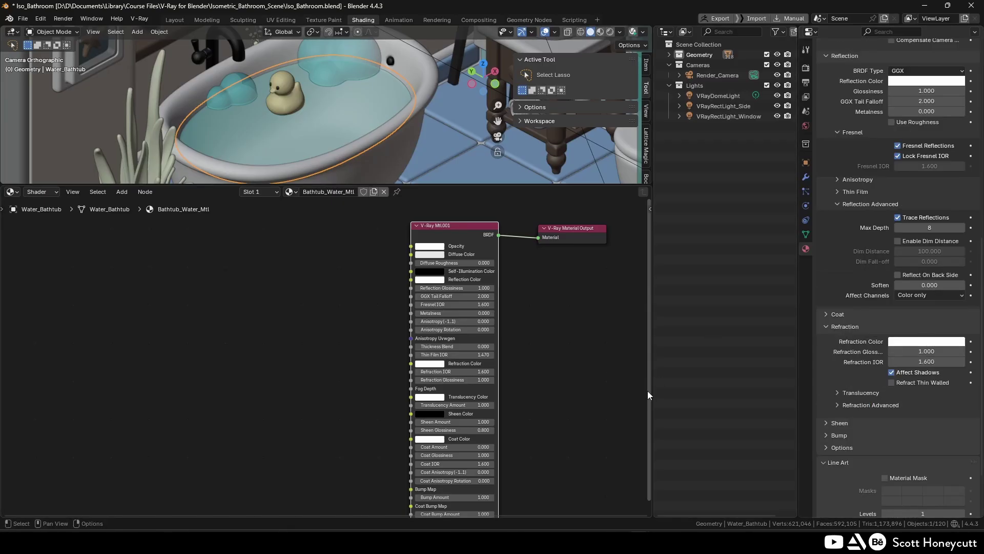
double_click(923, 361)
type("1.33")
key("Return")
Set the water material's refraction fog color to #C3F8FB and its fog depth to 10 cm.
left_click(846, 392)
scroll(846, 379, "down", 2)
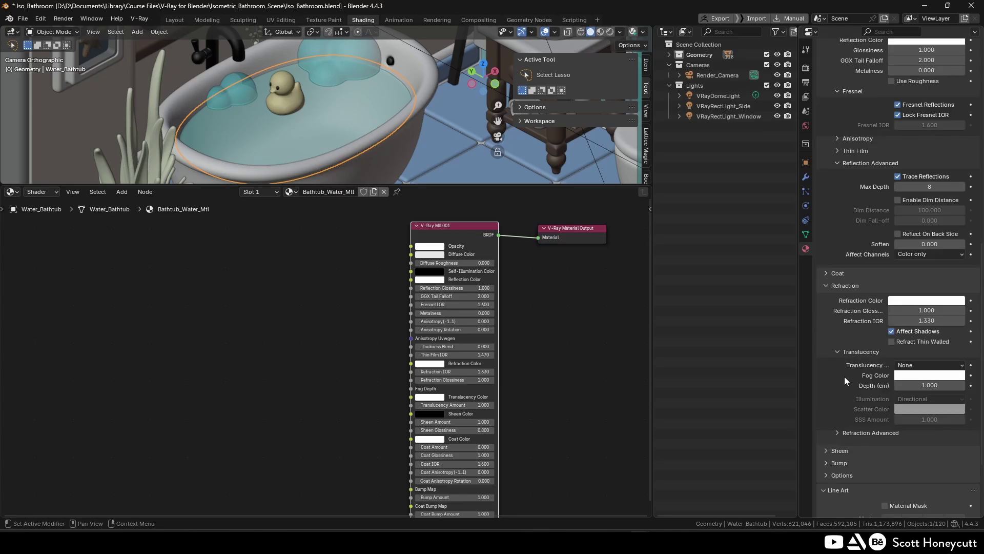
left_click(924, 376)
left_click(921, 360)
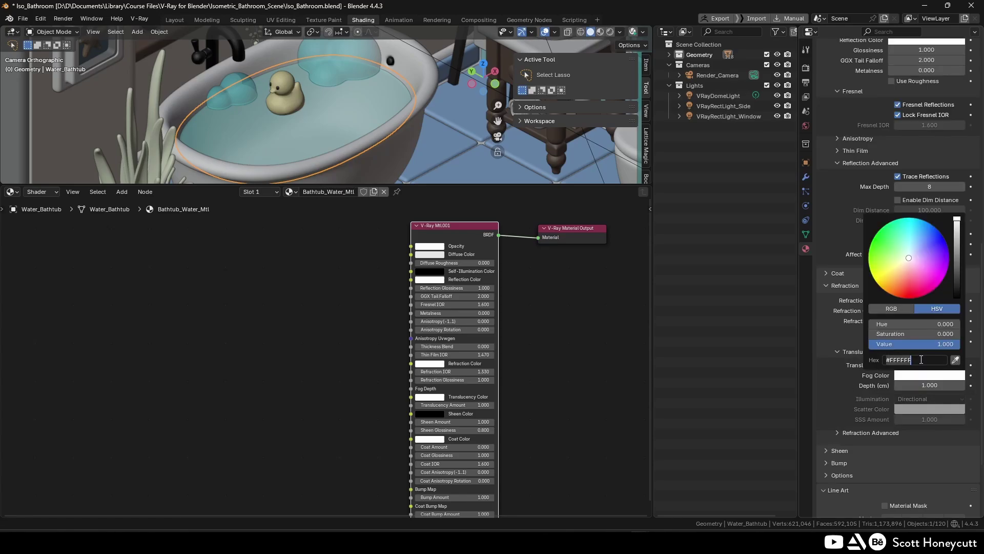
type("#C3F8FB")
key("Return")
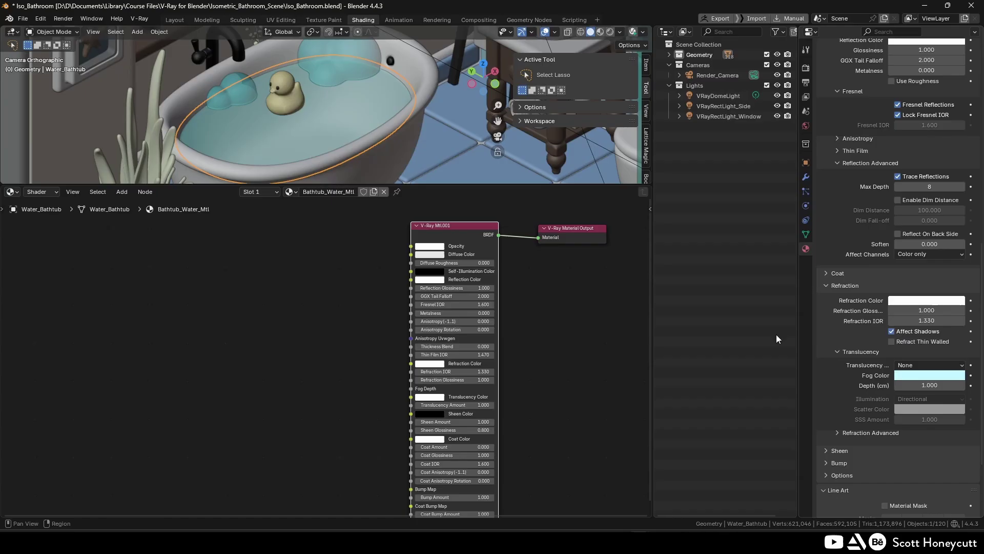
left_click(929, 385)
type("10")
key("Return")
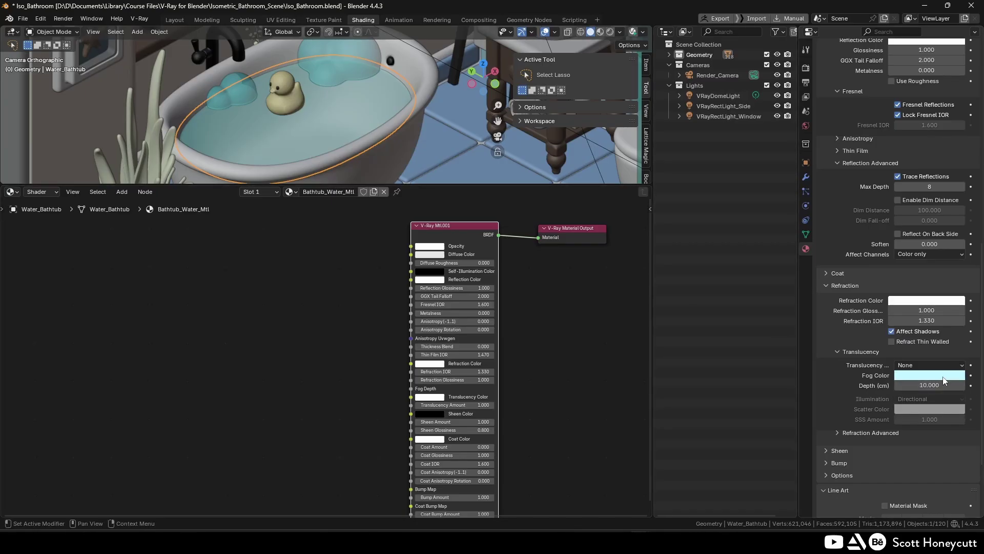
Start an interactive render of the bathroom scene and remove the donut renders from the frame buffer history.
left_click(62, 18)
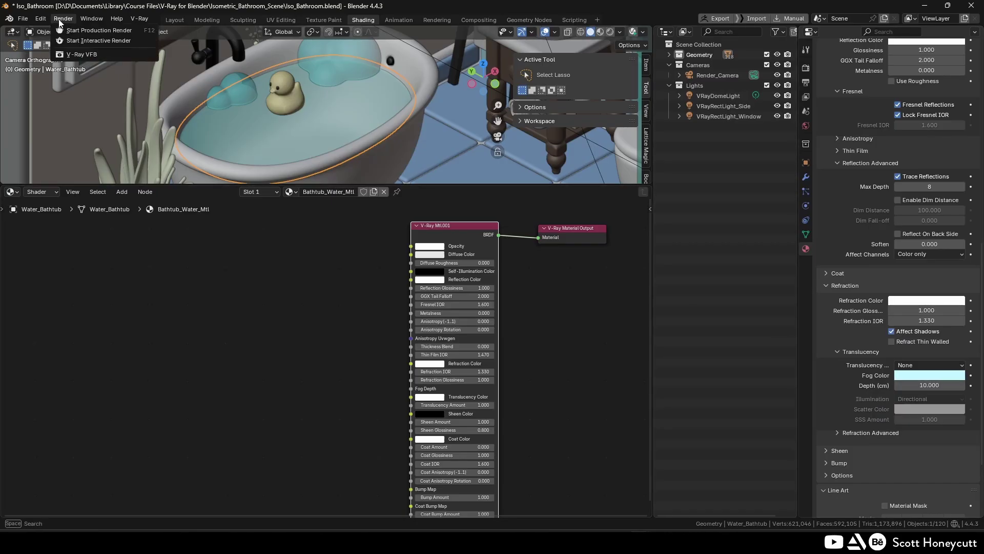
left_click(81, 42)
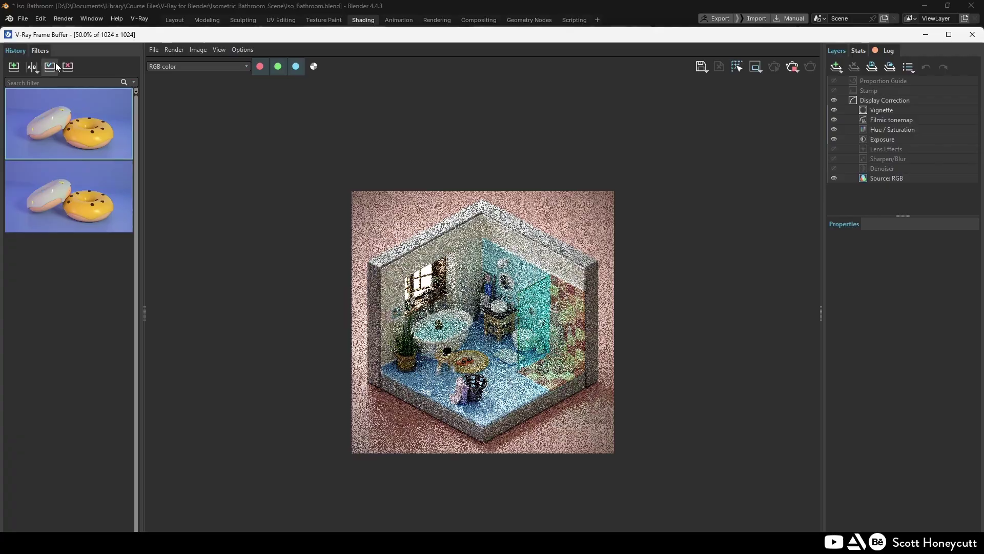
left_click(68, 66)
left_click(68, 66)
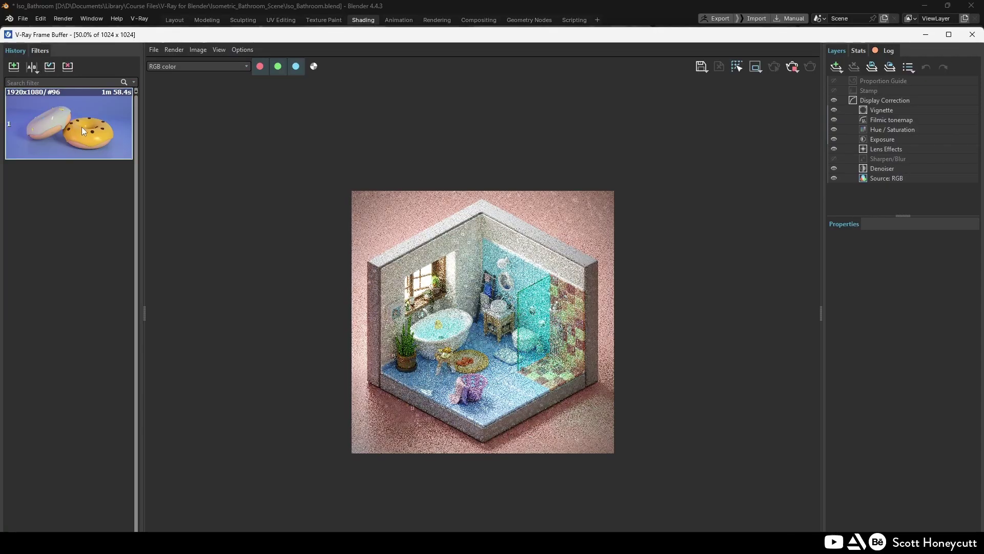
scroll(469, 351, "up", 4)
scroll(452, 330, "down", 2)
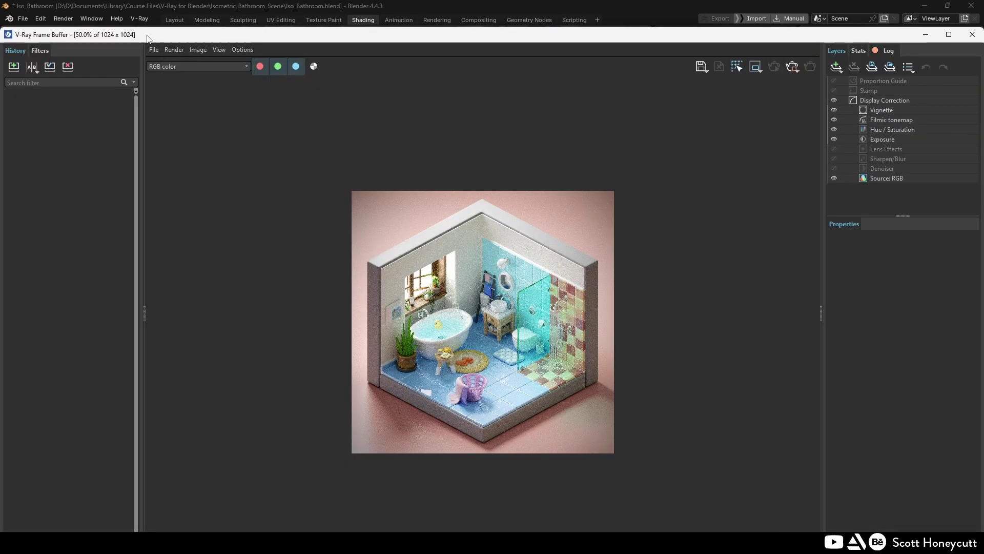
left_click(174, 49)
left_click(186, 62)
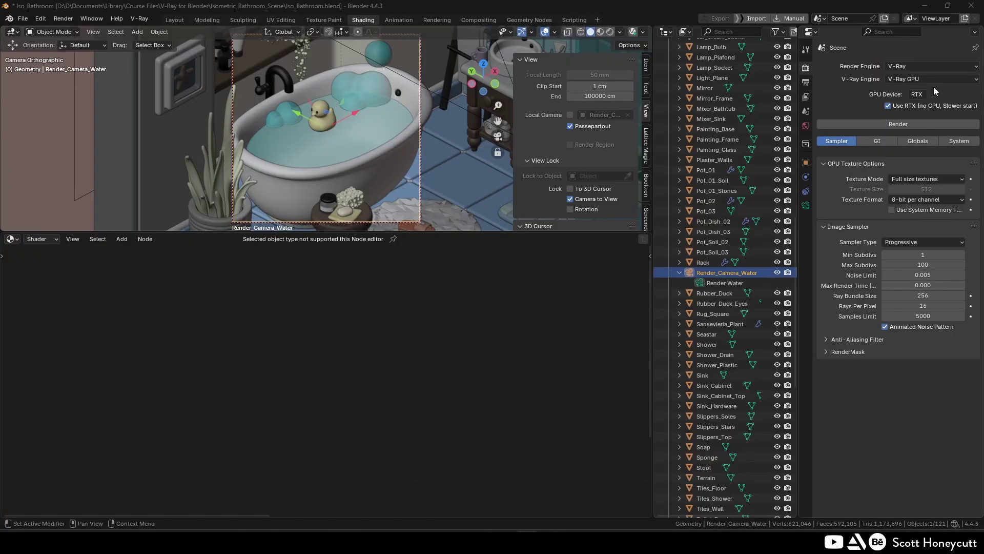
Set the V-Ray engine to V-Ray and the image sampler type to Bucket.
left_click(934, 91)
left_click(902, 152)
left_click(898, 165)
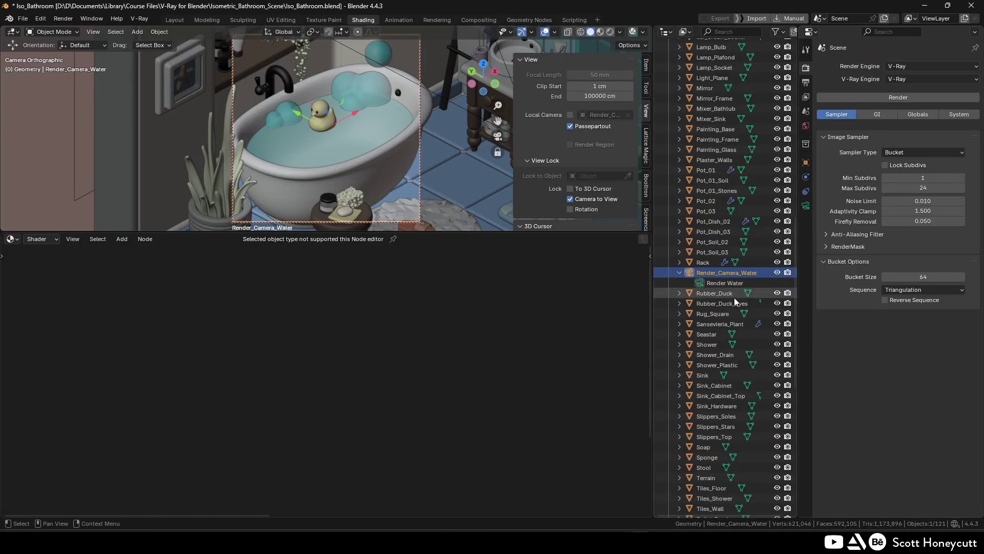
Start a production render of the bathtub close-up through Render_Camera_Water.
left_click(63, 18)
left_click(84, 31)
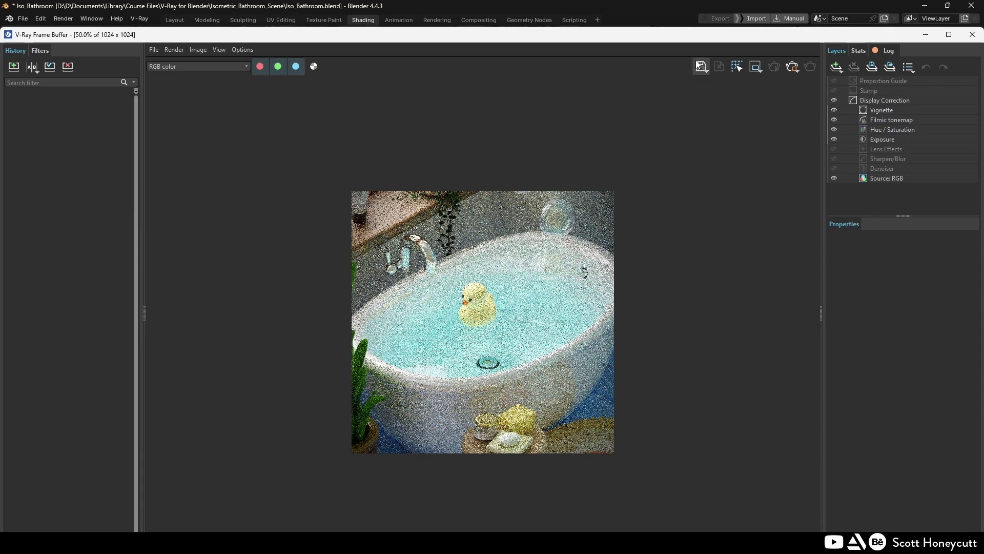
left_click_drag(691, 36, 670, 51)
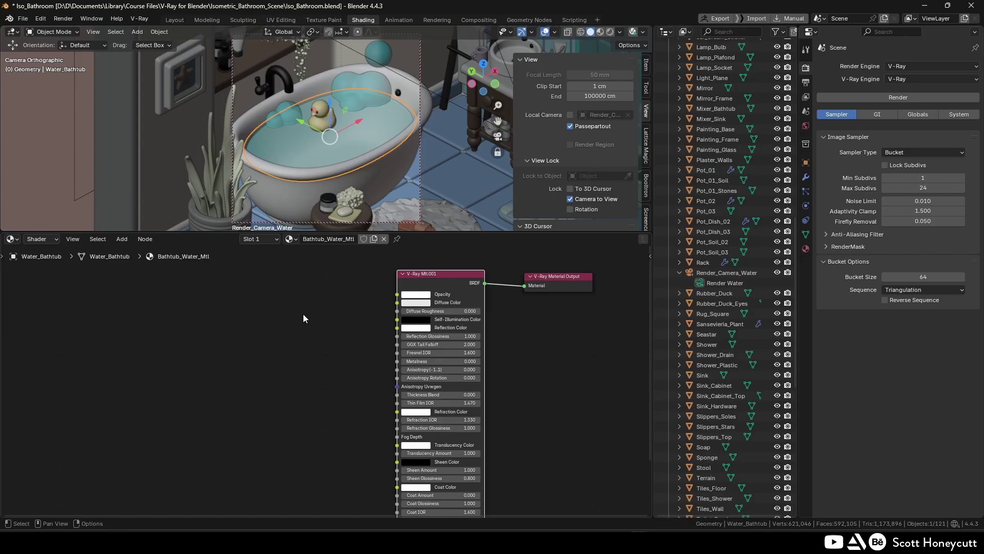
Add a V-Ray Noise node with size 0.2 and 2 iterations, feeding its color into the water material's bump map.
key("shift+a")
mouse_move(247, 339)
left_click(327, 211)
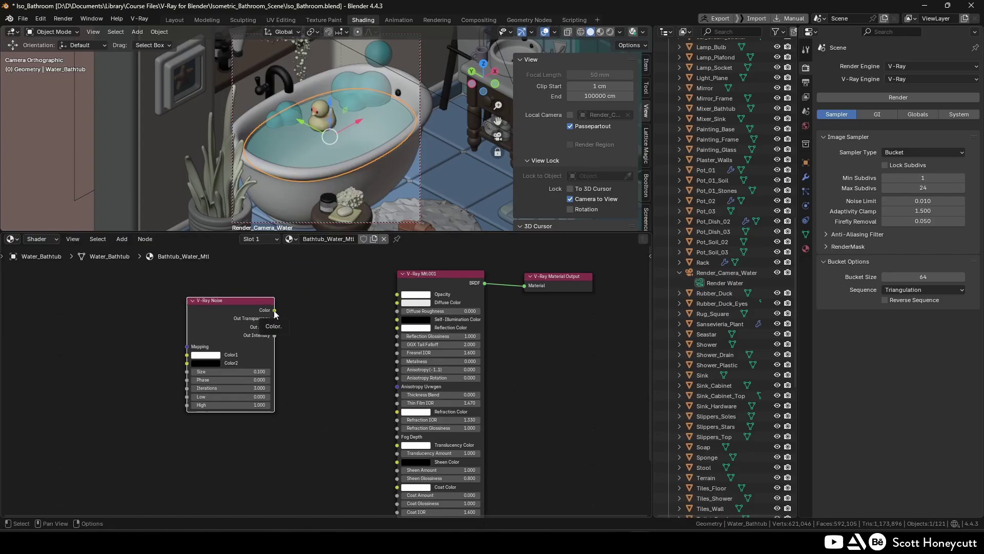
left_click(256, 368)
type(".2")
key("Return")
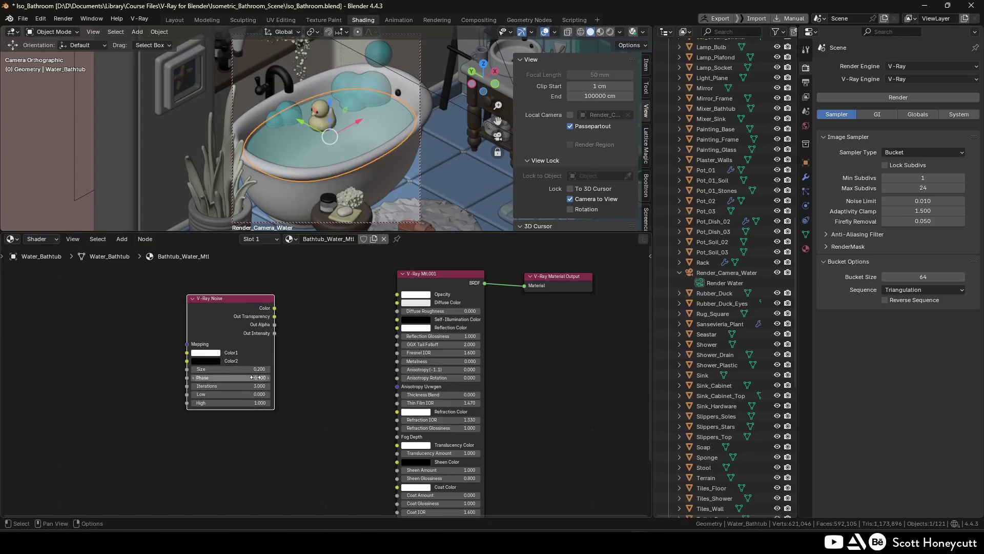
left_click(256, 384)
type("2")
key("Return")
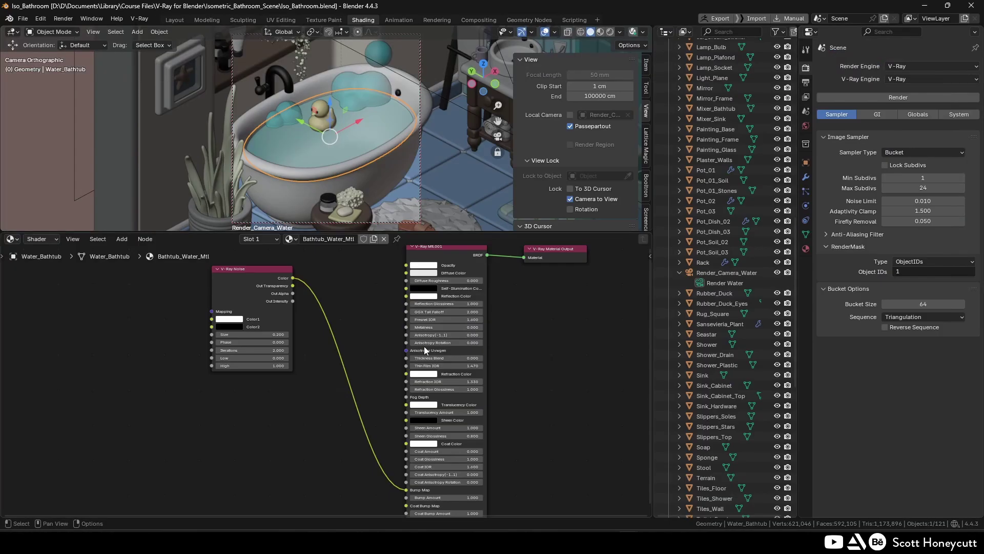
Set the water material's bump amount to 0.05.
left_click(245, 293)
left_click(430, 497)
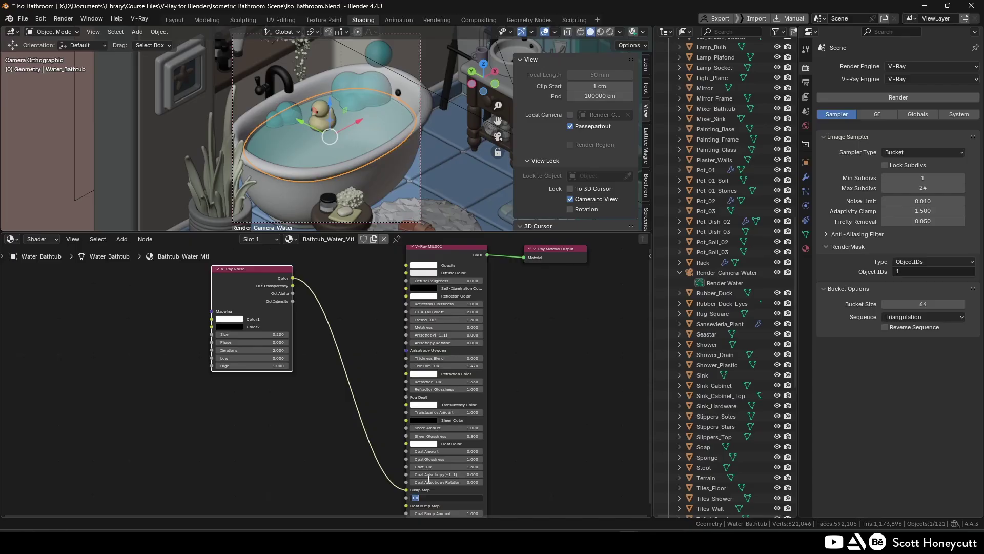
type(".05")
key("Return")
Save the current bathtub render to the frame buffer history and compare it with an earlier render.
left_click(63, 18)
left_click(79, 53)
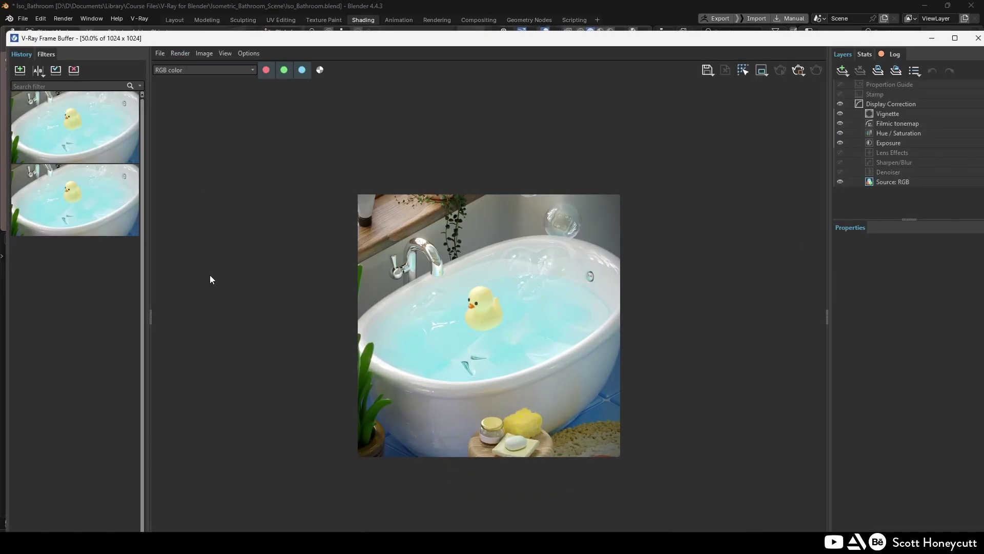
left_click(20, 70)
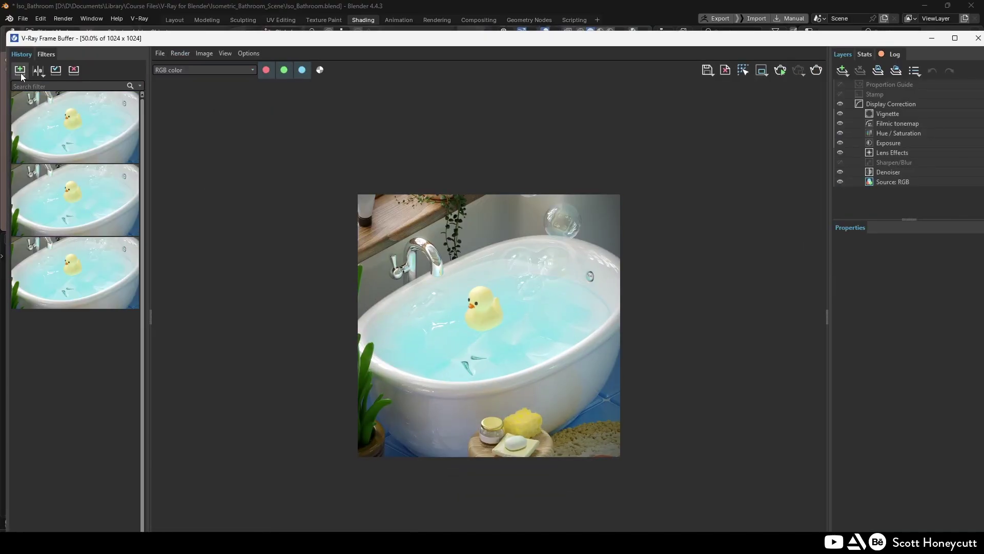
left_click(92, 191)
left_click_drag(490, 246, 364, 250)
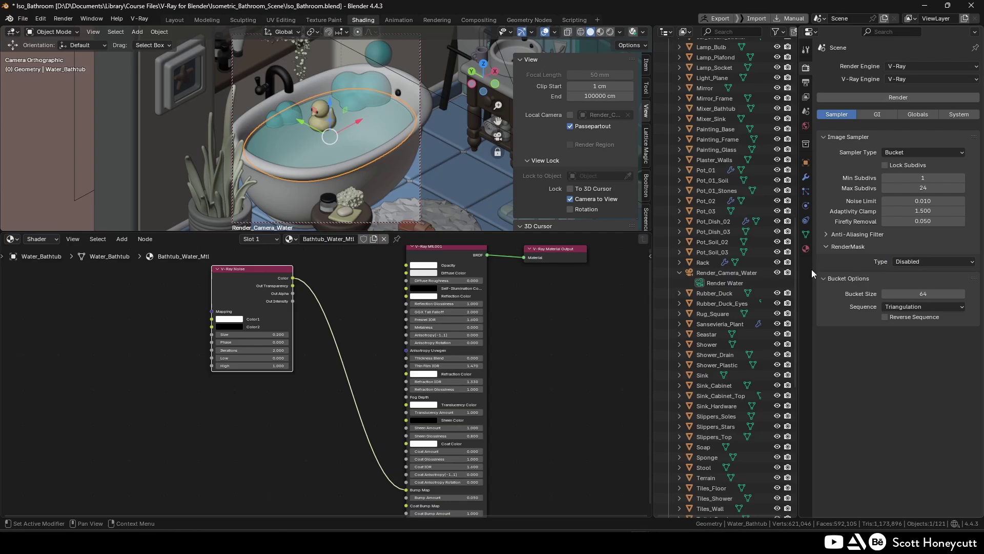
Remove two bathtub renders from the frame buffer history.
left_click(63, 18)
left_click(77, 62)
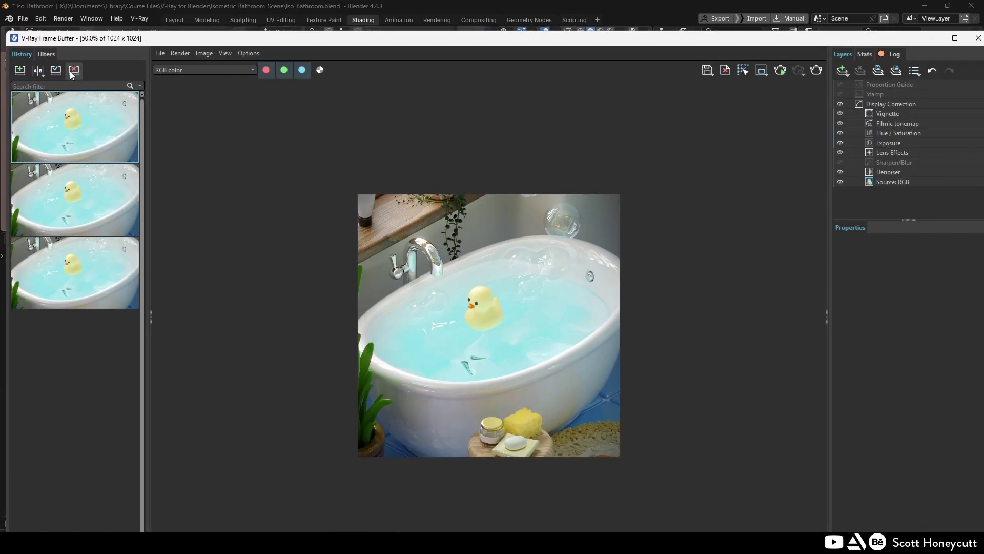
left_click(73, 70)
left_click(74, 70)
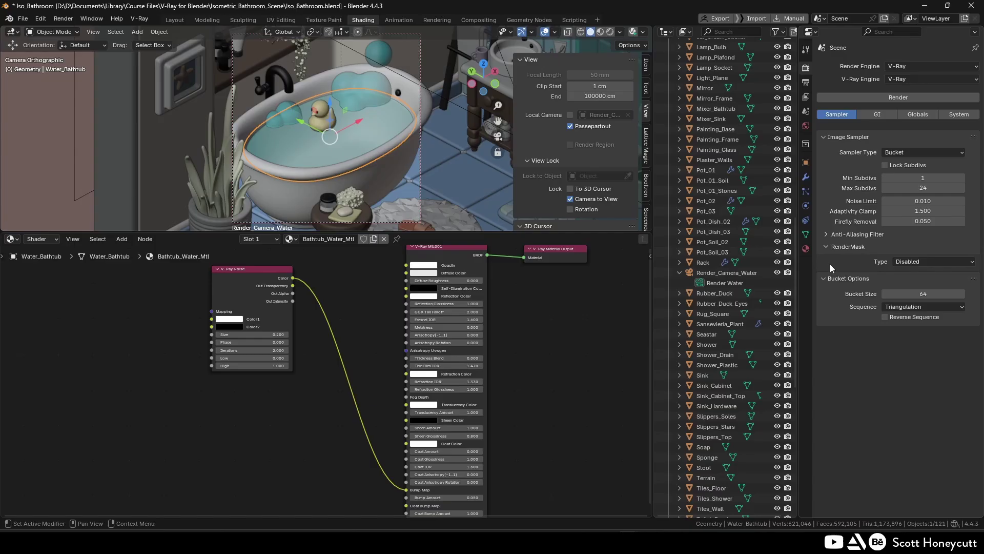
left_click(925, 264)
left_click(909, 298)
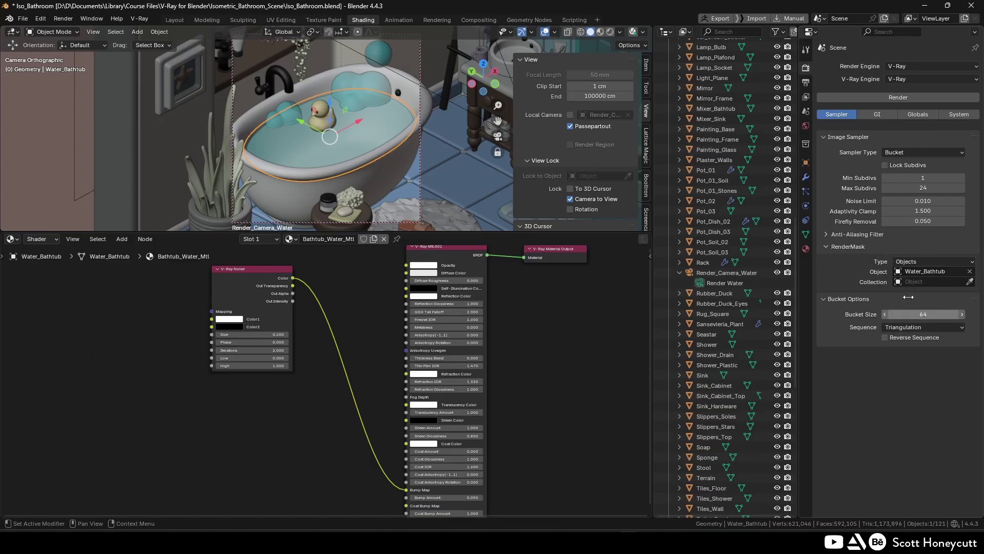
left_click(968, 270)
left_click(830, 249)
left_click(829, 248)
key("ctrl+z")
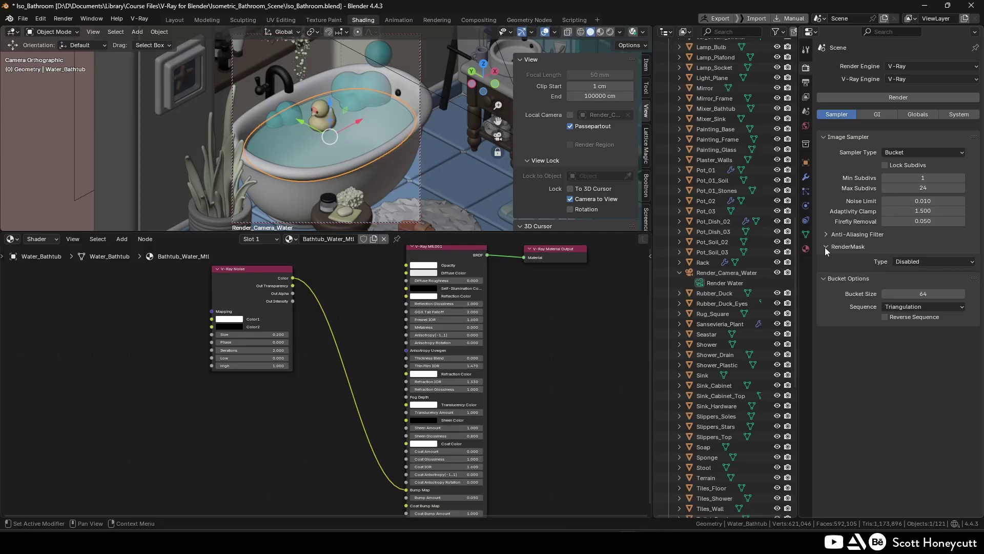
Set the render mask type to Objects and pick Water_Bathtub as the masked object.
left_click(933, 262)
left_click(948, 272)
left_click(970, 272)
left_click(382, 135)
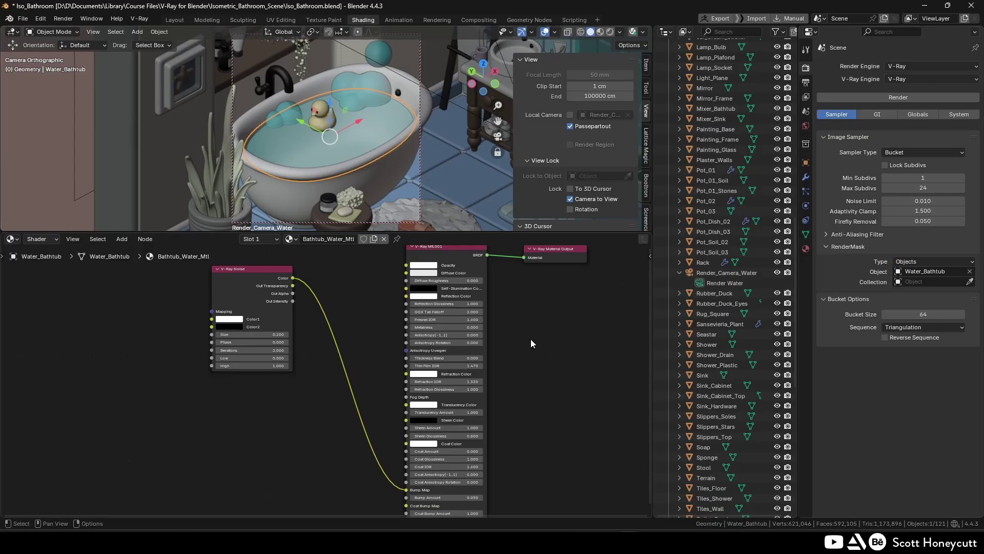
Render the bathtub again from the frame buffer with the mask limited to the water.
left_click(63, 18)
left_click(77, 54)
left_click(182, 54)
left_click(191, 103)
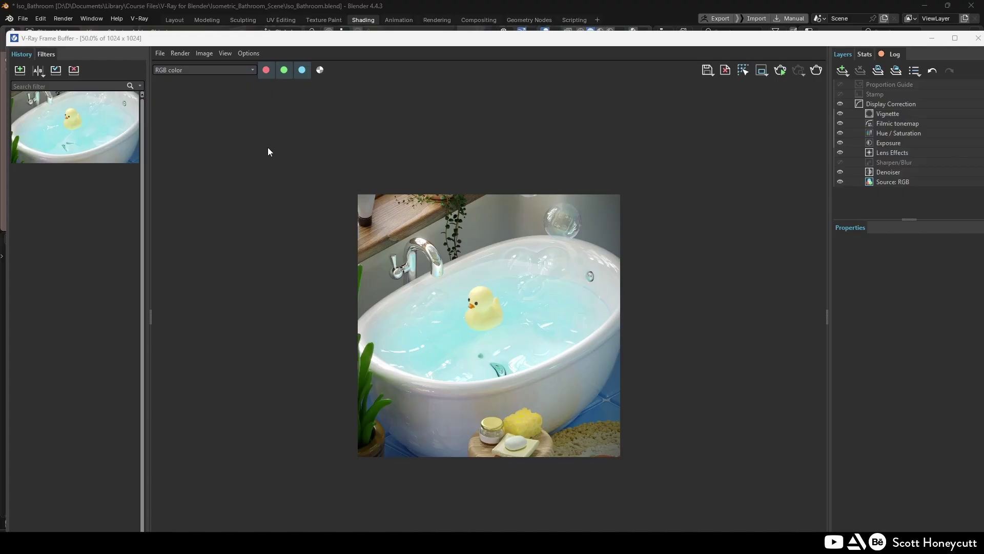
Save the masked water render to the history and compare it with the previous render in an A/B split view.
left_click(20, 70)
left_click(37, 70)
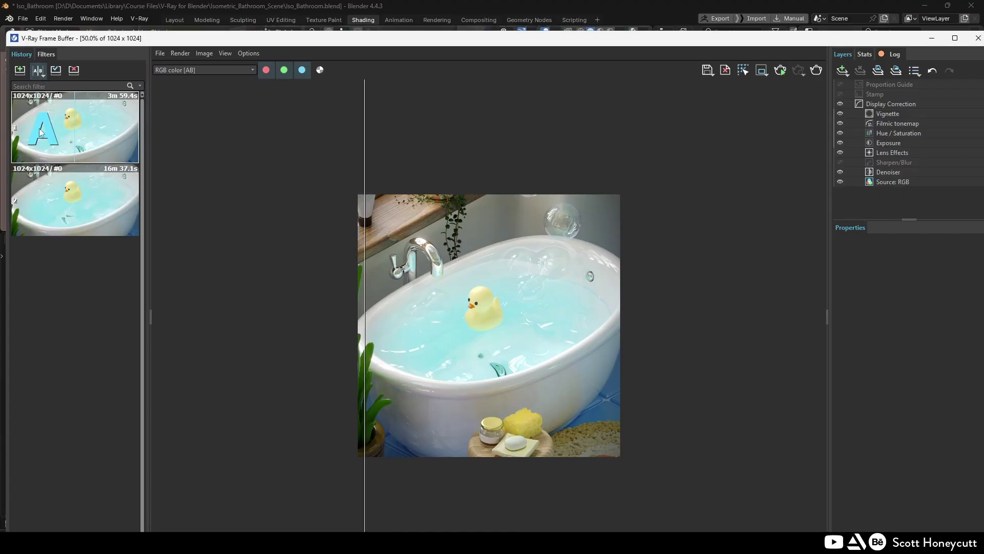
left_click_drag(366, 171, 670, 183)
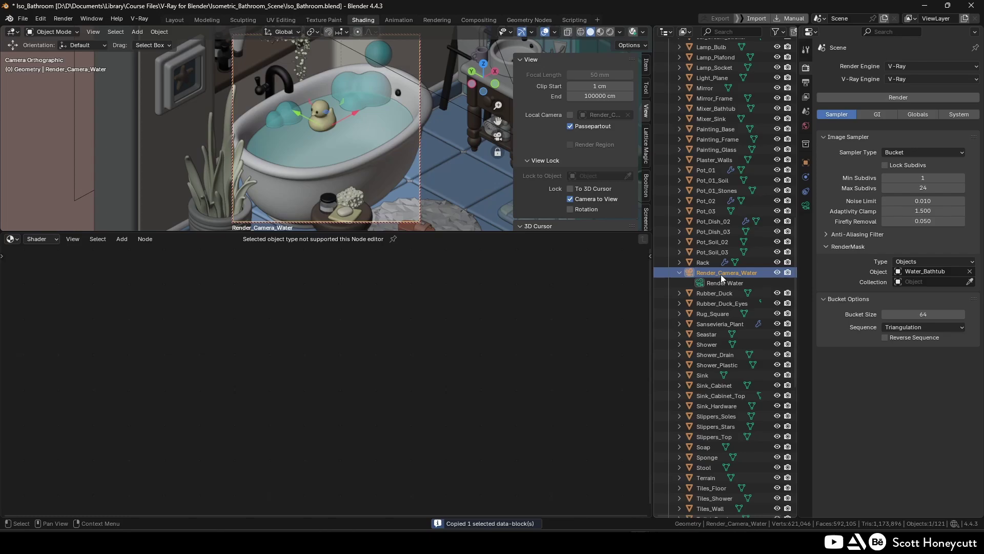
Duplicate Render_Camera_Water, naming the copy Render_Camer_Mirror and its camera data Render Mirro.
key("ctrl+v")
double_click(720, 272)
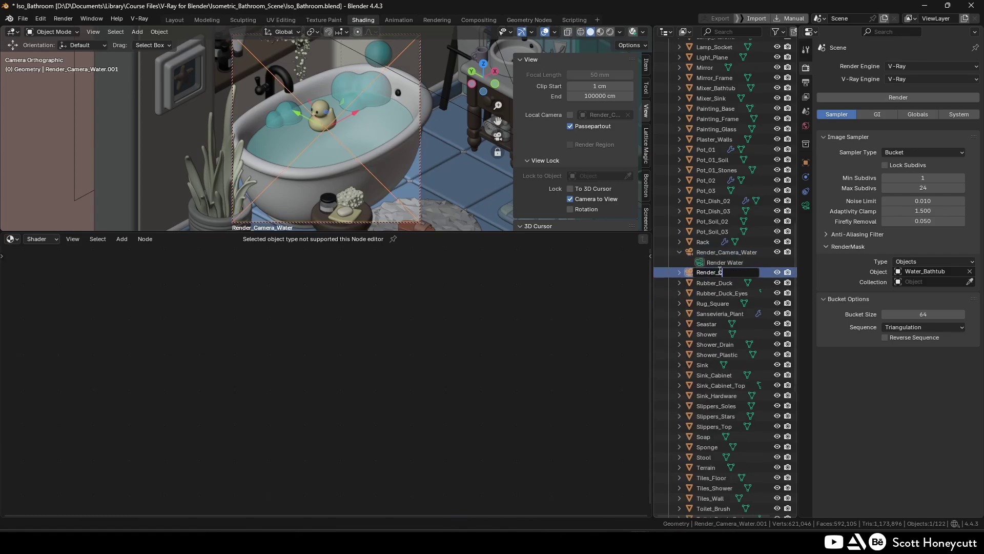
type("_Mirror")
key("Return")
double_click(750, 272)
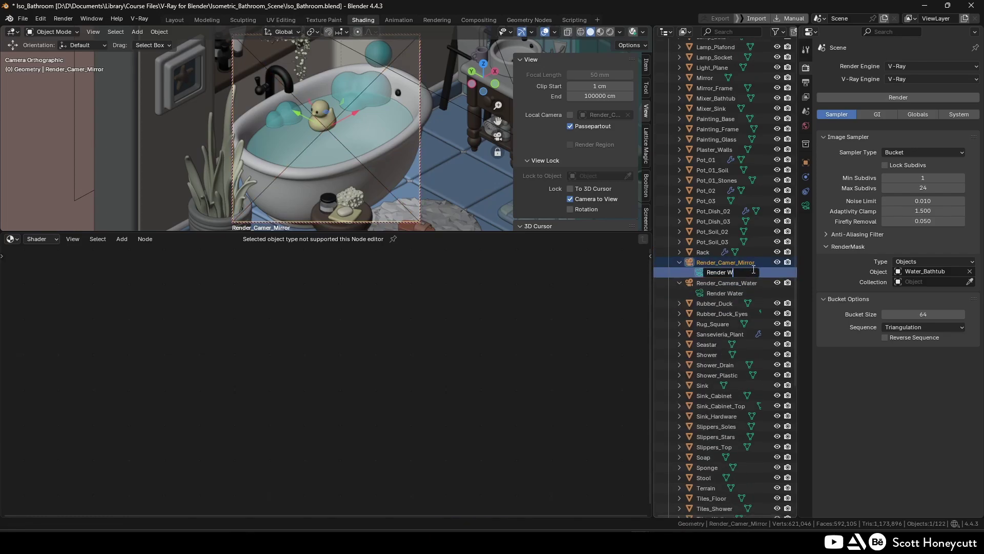
key("BackSpace")
type("Mirro")
key("Return")
Frame the bathroom mirror above the sink with the new camera, setting its orthographic scale to 0.1.
middle_click_drag(435, 156, 361, 134, "shift")
scroll(361, 133, "up", 4)
scroll(361, 134, "down", 5)
left_click(806, 205)
mouse_move(922, 115)
left_mouse_down()
mouse_move(954, 115)
mouse_move(913, 115)
left_mouse_up()
middle_click_drag(394, 134, 389, 195, "shift")
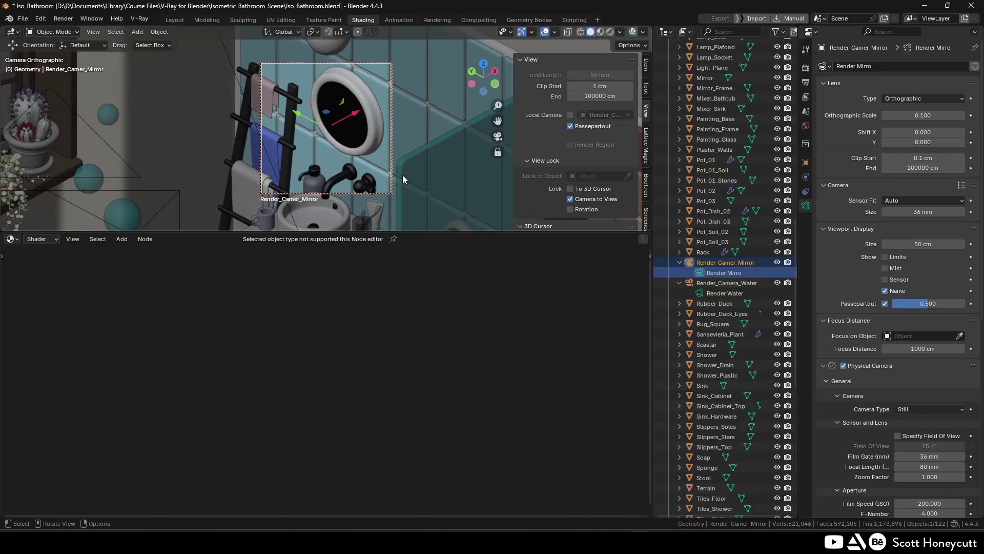
Save the file with the mirror selected and collapse the render mask settings.
left_click(344, 117)
key("ctrl+s")
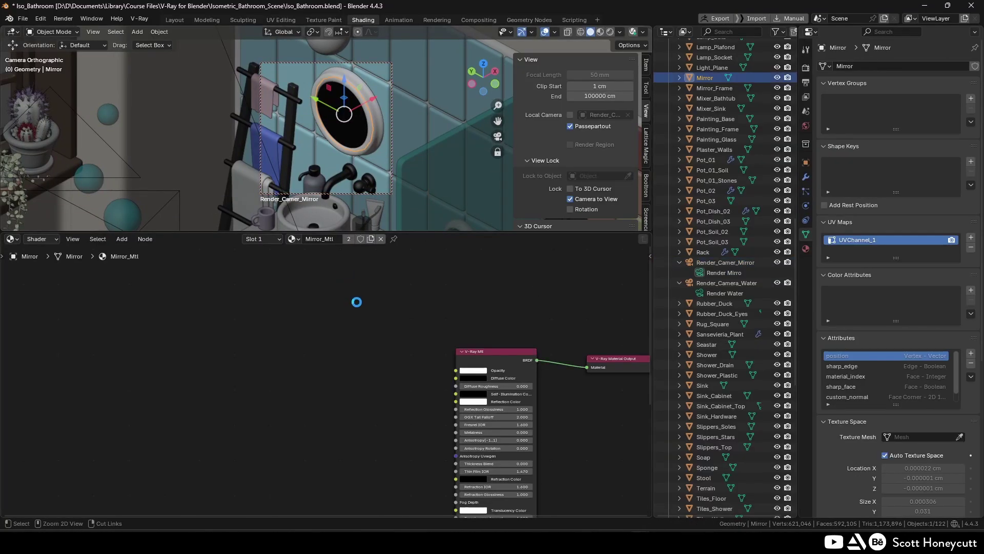
left_click(805, 68)
left_click(923, 290)
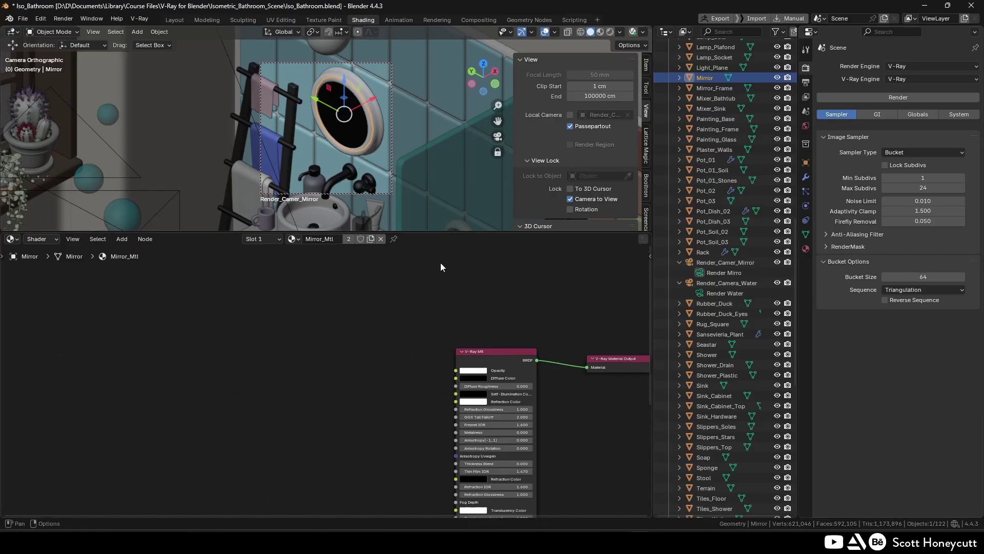
Select the V-Ray Mtl node of Mirror_Mtl and turn on the rendered preview in the viewport.
middle_click_drag(482, 365, 378, 298)
left_click(380, 291)
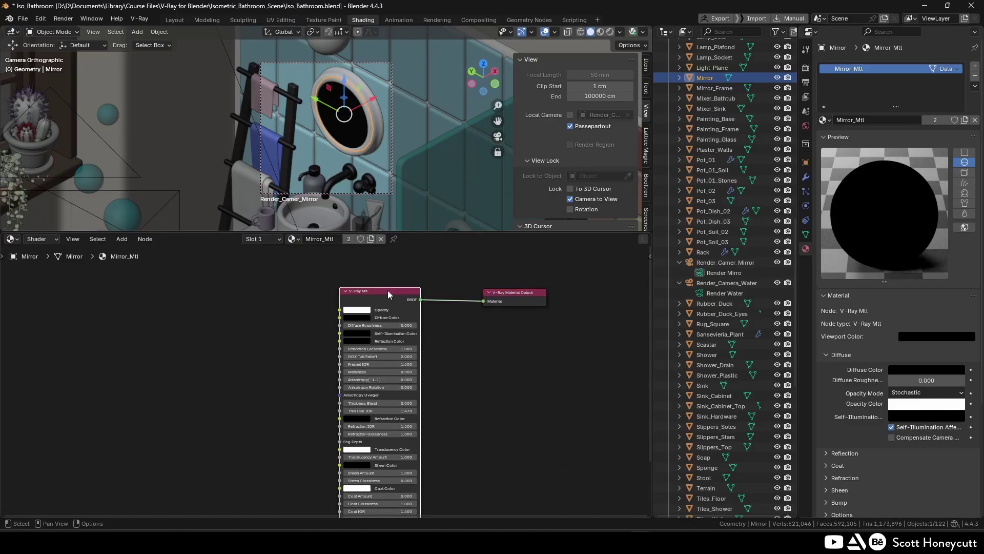
left_click(601, 32)
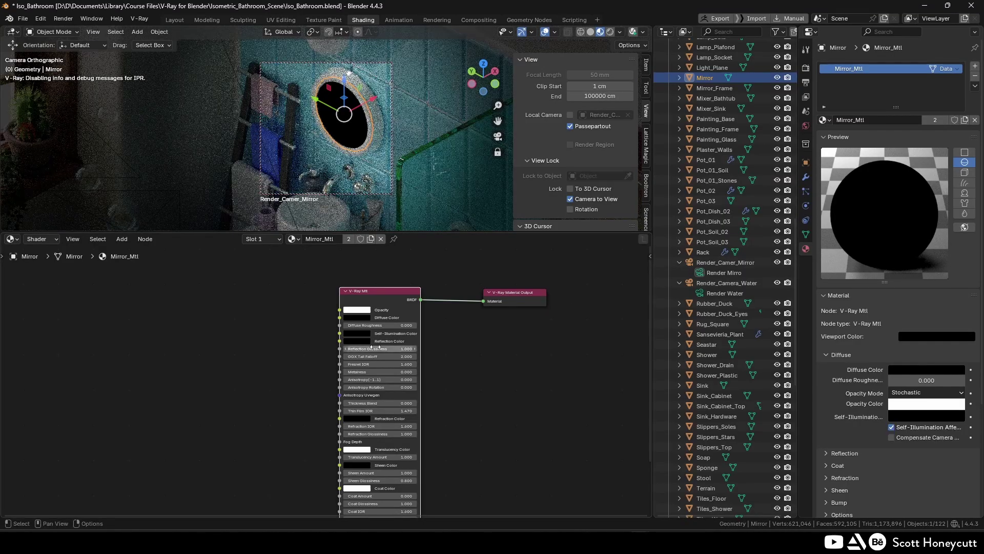
Set the mirror material's reflection color to white and disable its Fresnel reflections.
left_click(359, 341)
left_click_drag(408, 288, 408, 233)
scroll(824, 431, "down", 1)
left_click(825, 433)
scroll(872, 399, "down", 3)
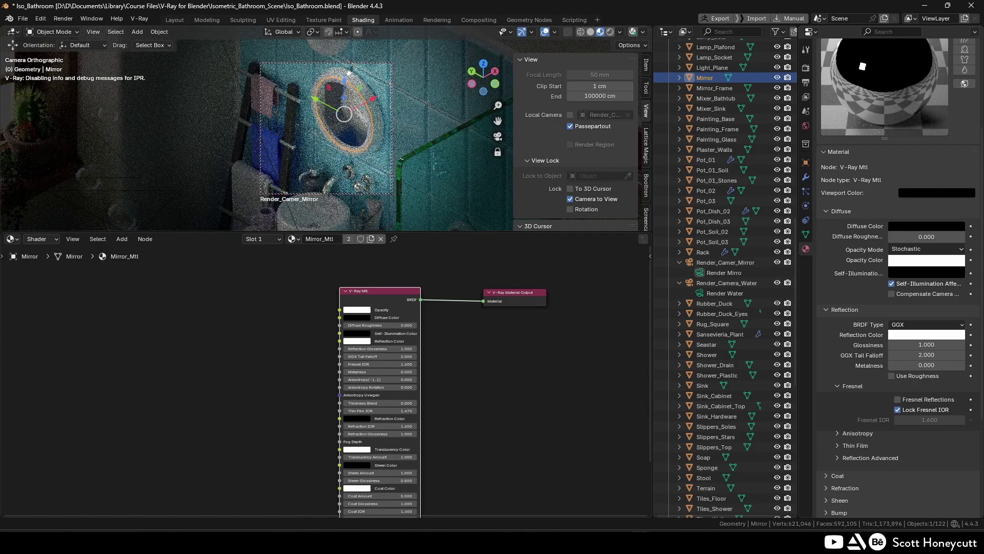
Save the file, render the mirror view in the V-Ray Frame Buffer, and close the frame buffer.
left_click(805, 67)
key("ctrl+s")
left_click(64, 19)
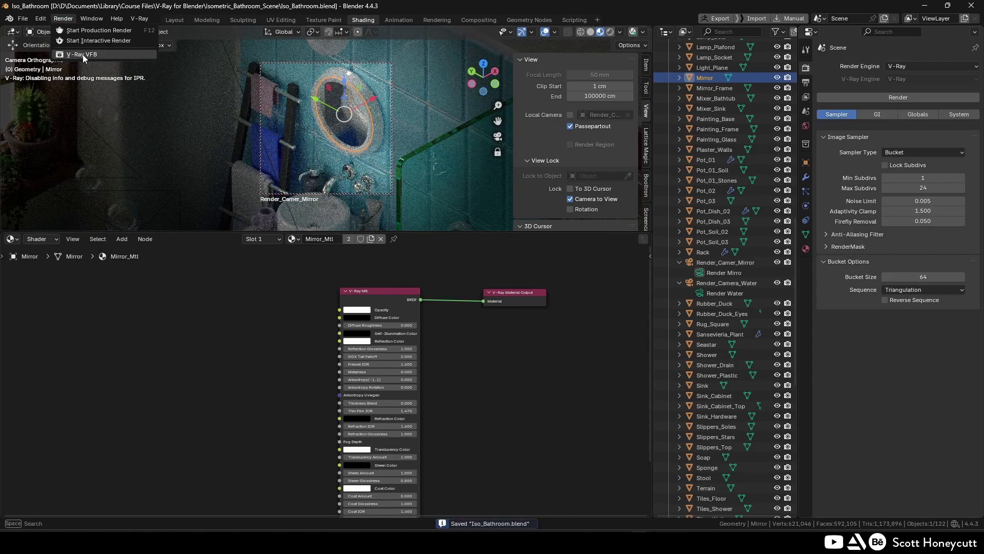
left_click(82, 54)
left_click(114, 56)
left_click(138, 93)
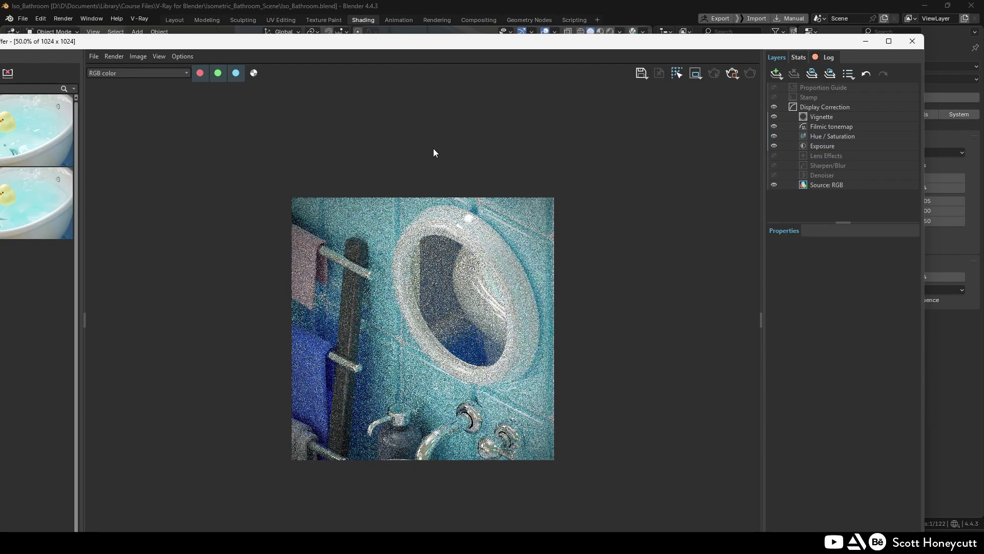
left_click(918, 42)
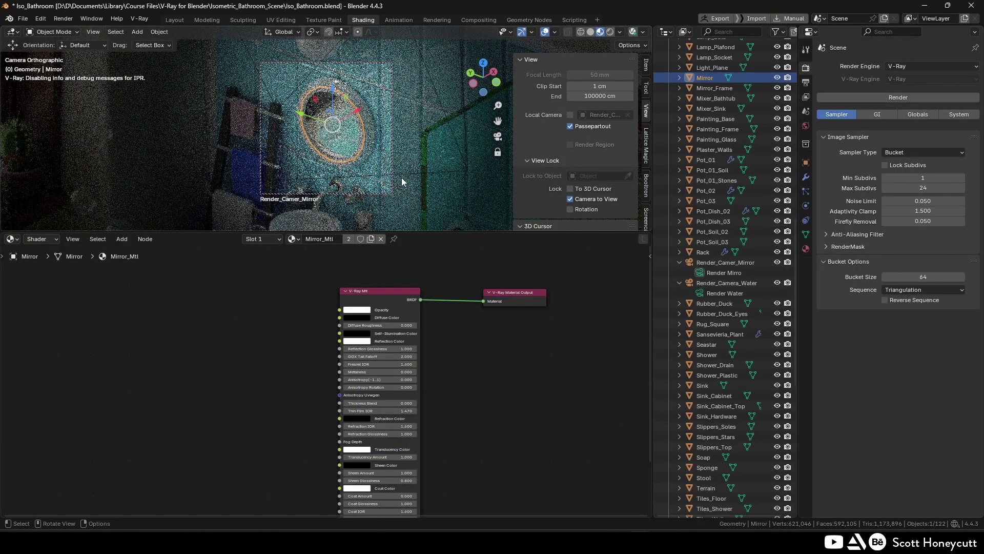
Reframe Render_Camer_Mirror so the mirror, towel rack and sink are in view, setting its orthographic scale to 0.150.
middle_click_drag(401, 177, 411, 172)
left_click(738, 272)
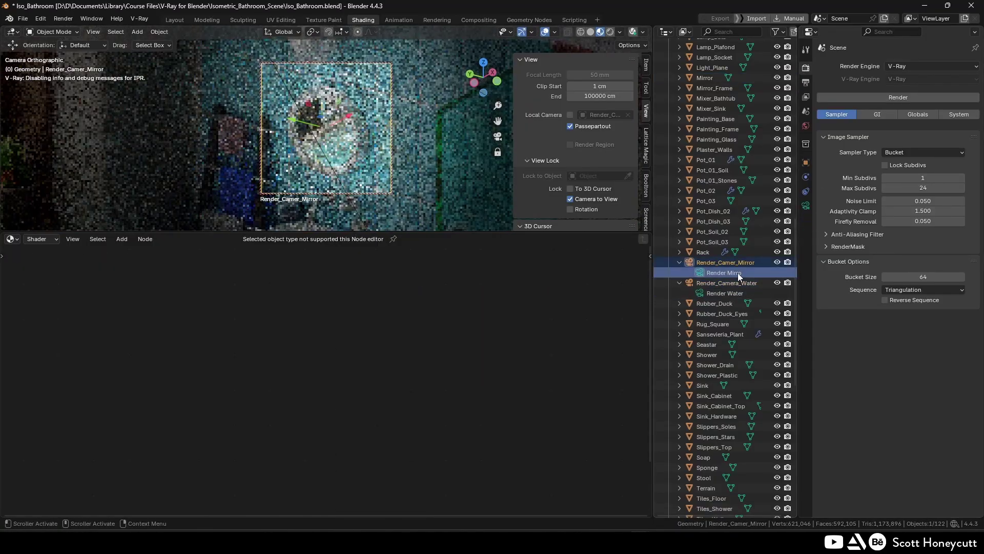
left_click(805, 205)
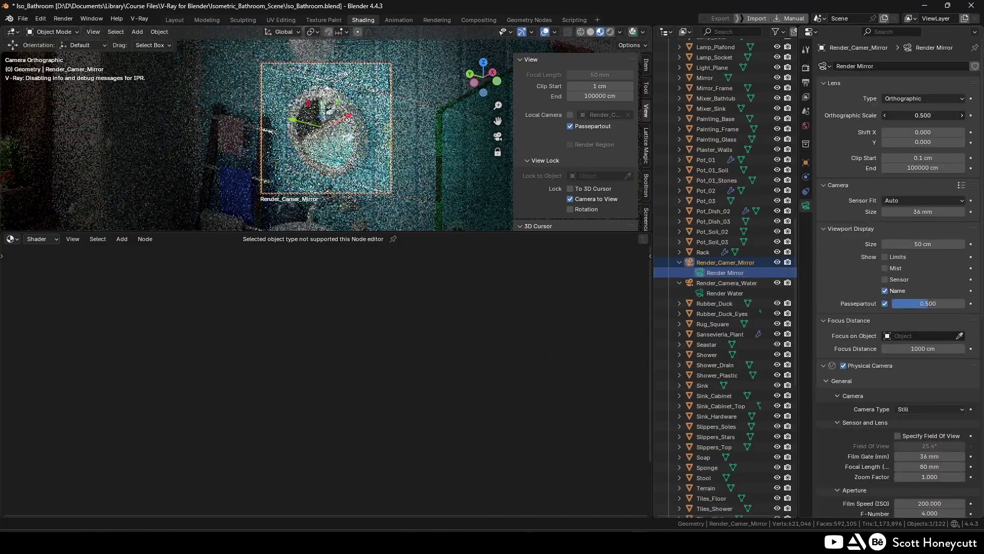
mouse_move(921, 116)
left_mouse_down()
mouse_move(907, 116)
mouse_move(923, 115)
left_mouse_up()
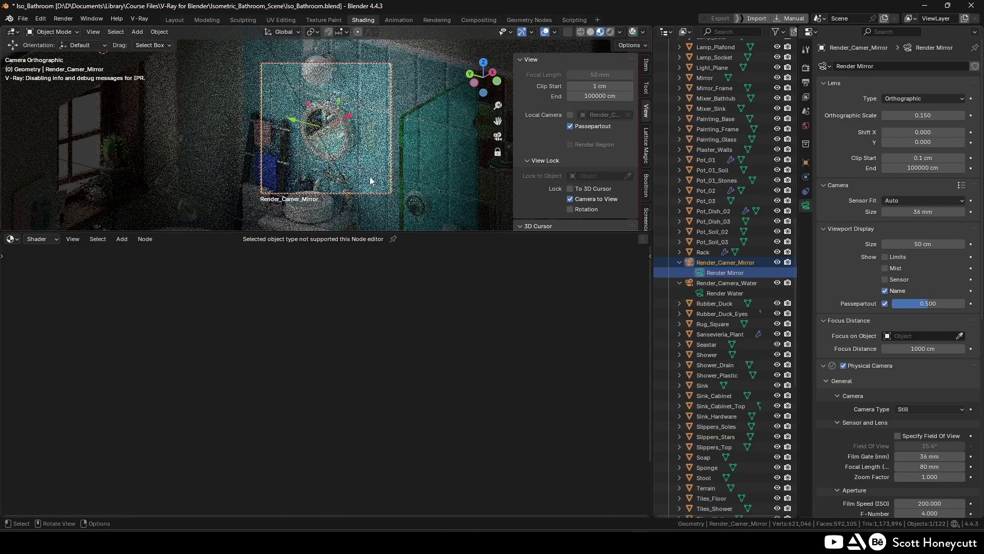
middle_click_drag(370, 176, 378, 157)
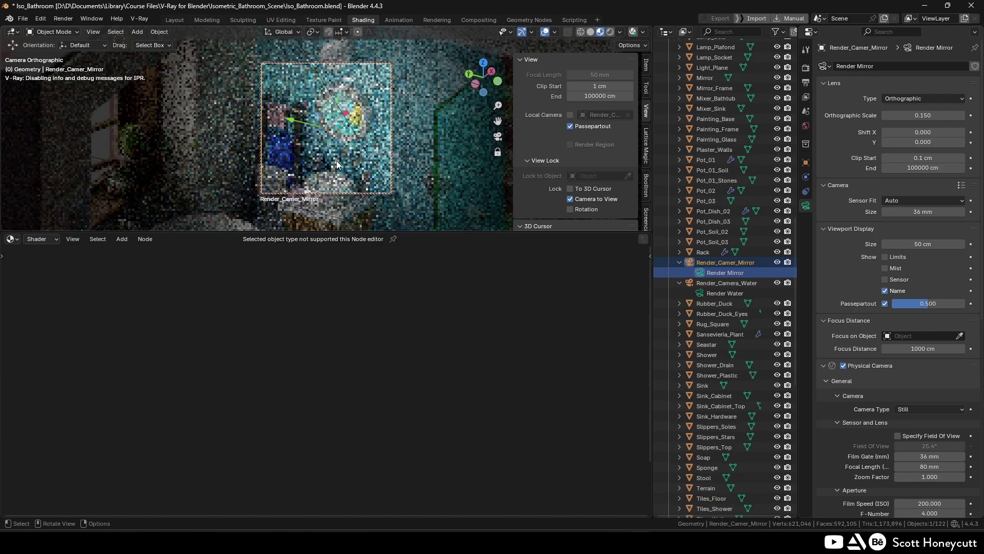
scroll(462, 149, "up", 1)
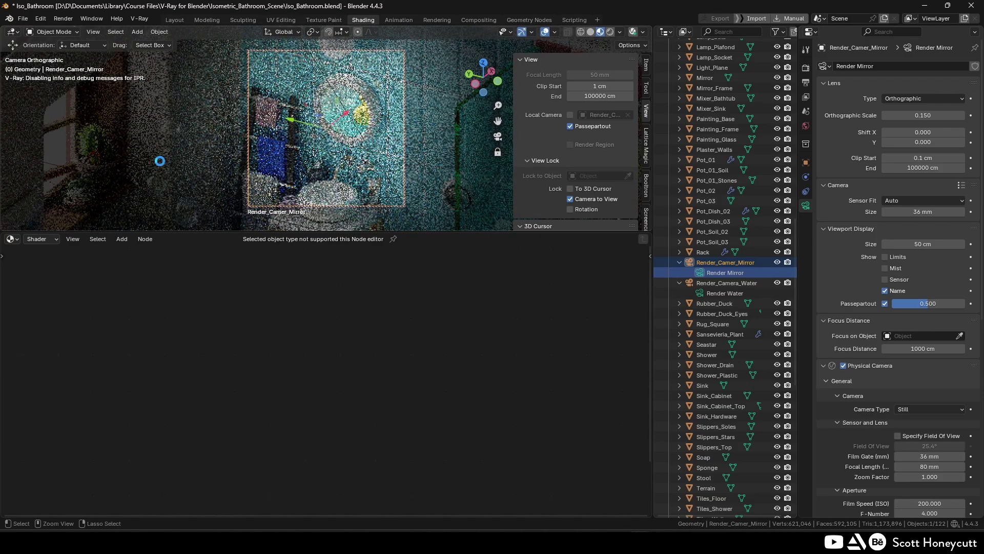
Save the file and render the reframed mirror view in the V-Ray Frame Buffer.
key("ctrl+s")
left_click(64, 18)
left_click(77, 31)
left_click(111, 56)
left_click(130, 104)
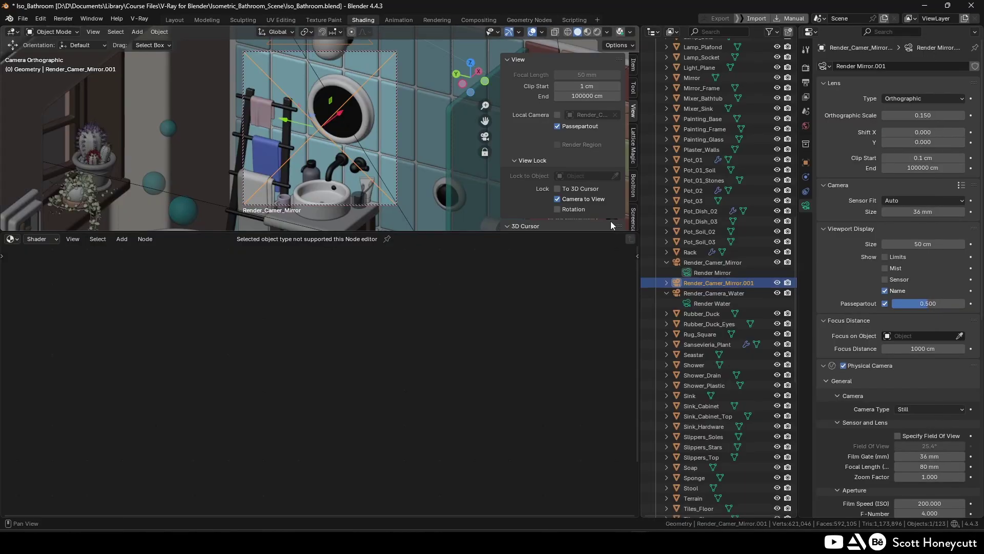
Rename the original mirror camera as Render_Camera_Mirror.
key("KP_0")
key("KP_0")
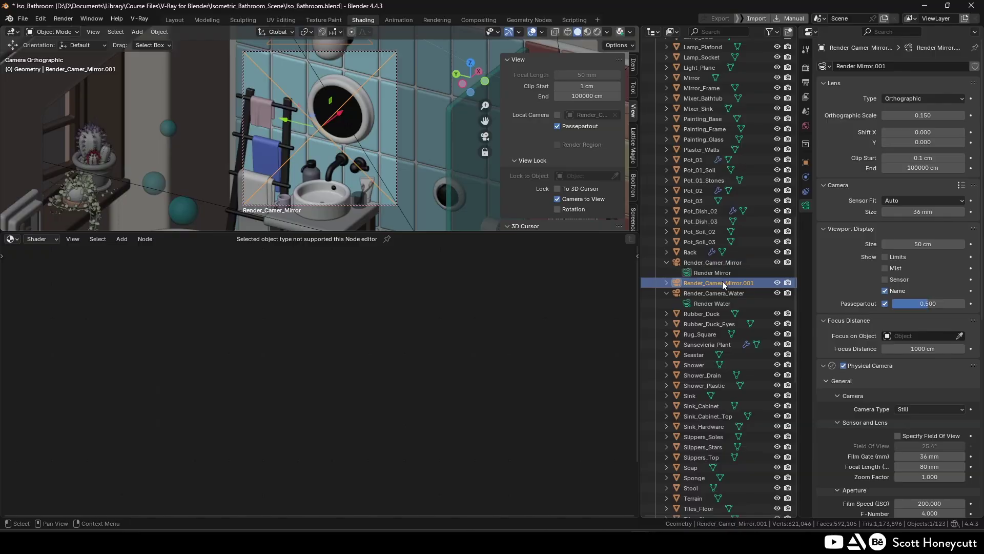
left_click(712, 263)
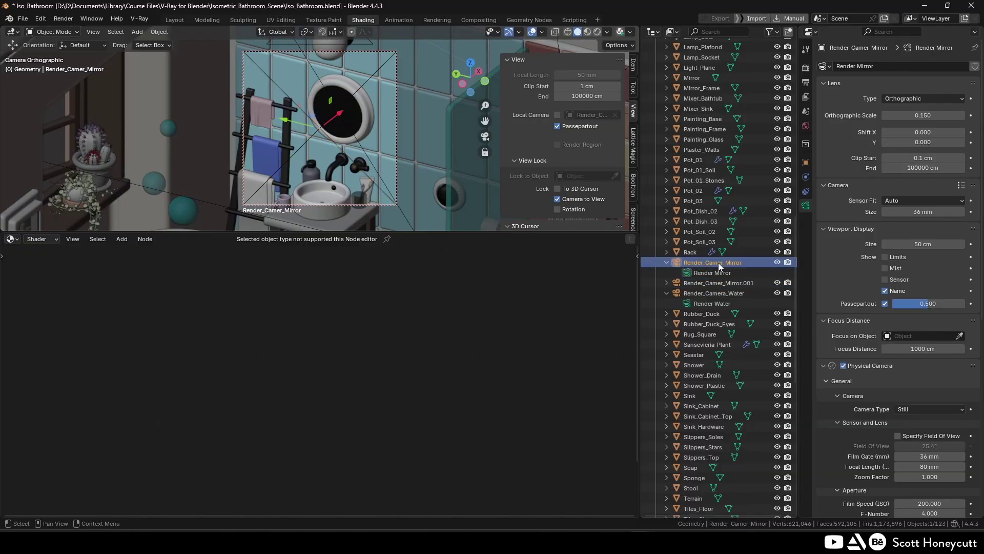
double_click(713, 263)
type("amer_")
key("Return")
Rename the duplicated mirror camera as Render_Camera_Metal and its camera data as Render Metal.
double_click(749, 272)
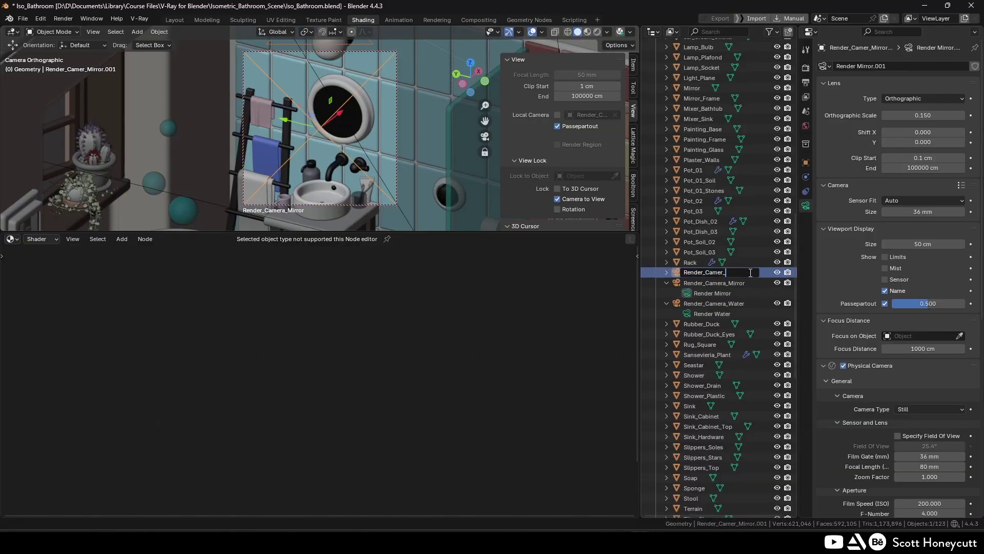
type("al")
key("Return")
double_click(749, 272)
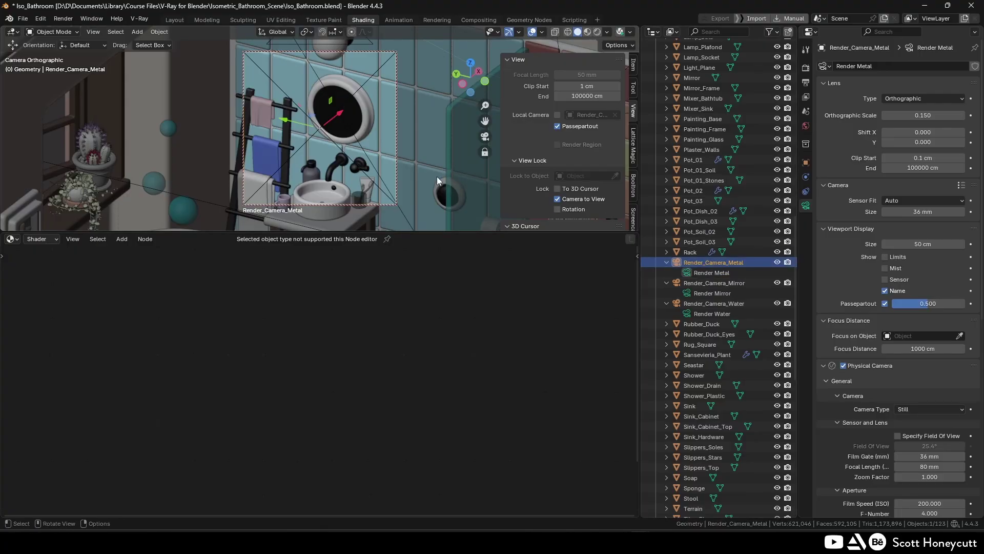
Try to frame the shower head with Render_Camera_Metal by moving it and changing its orthographic scale.
mouse_move(380, 166)
middle_mouse_down("shift")
mouse_move(331, 115)
mouse_move(382, 159)
middle_mouse_up("shift")
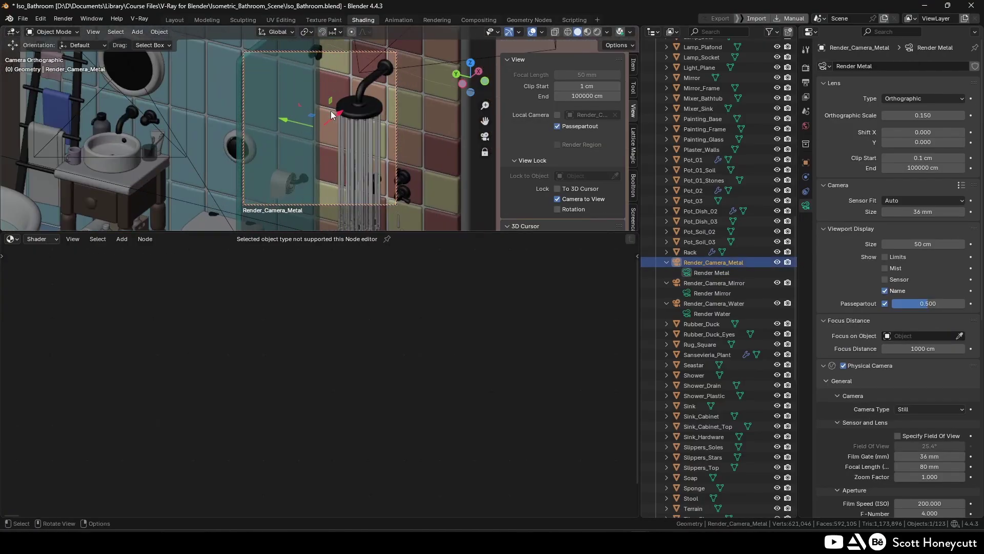
scroll(331, 115, "up", 2)
scroll(382, 159, "down", 3)
left_click_drag(922, 115, 885, 116)
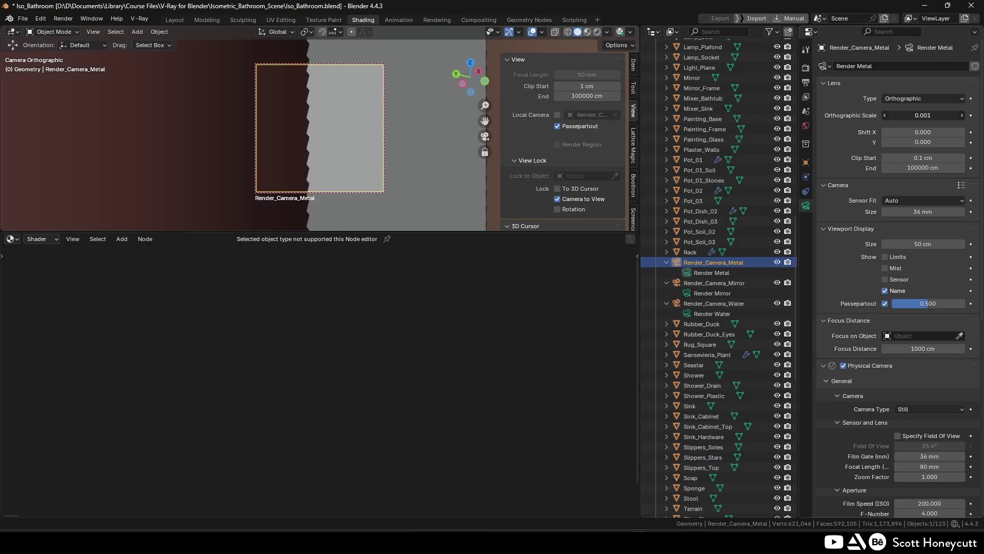
Undo the recent scale and framing changes to Render_Camera_Metal.
key("ctrl+z")
key("ctrl+z")
key("ctrl+z")
key("ctrl+z")
key("ctrl+z")
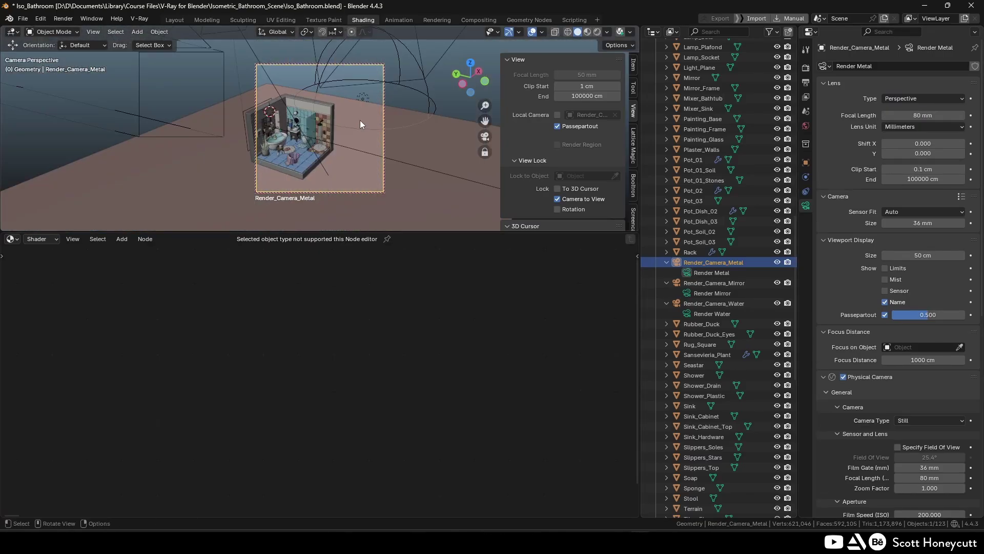
key("ctrl+z")
key("ctrl+z")
key("ctrl+z")
key("ctrl+z")
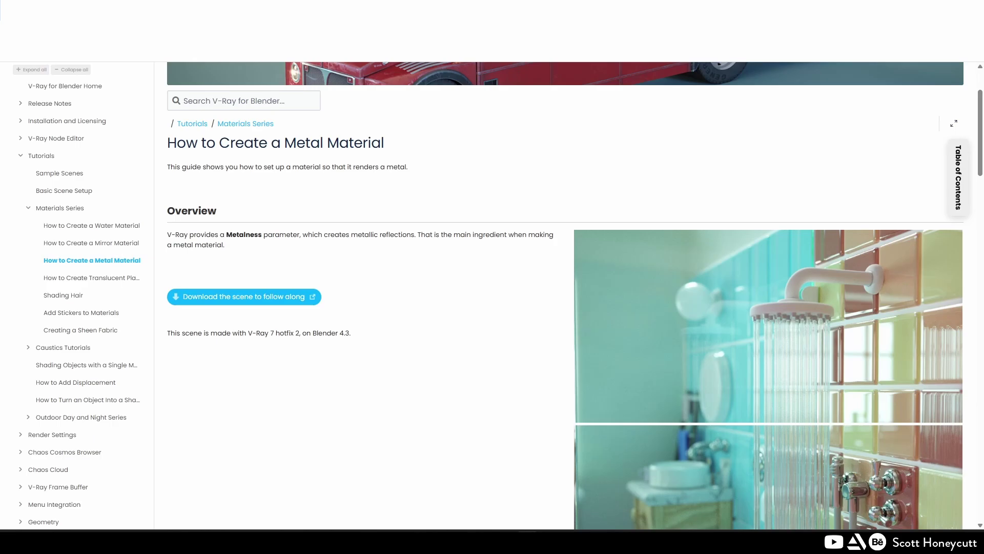
Read through the metal and mirror material tutorials in the V-Ray for Blender documentation.
left_click_drag(979, 98, 980, 424)
scroll(564, 295, "up", 15)
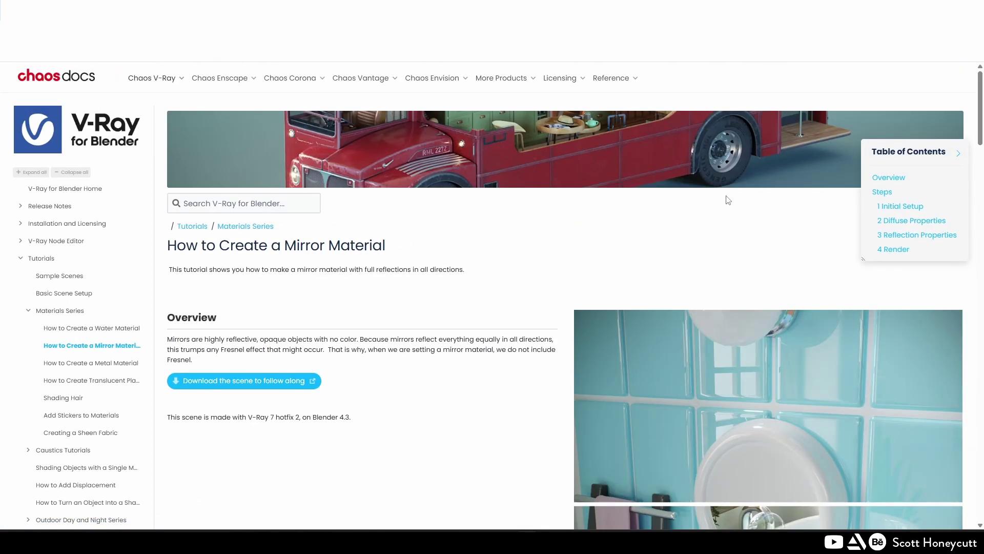
scroll(982, 91, "down", 1)
left_click_drag(980, 90, 980, 459)
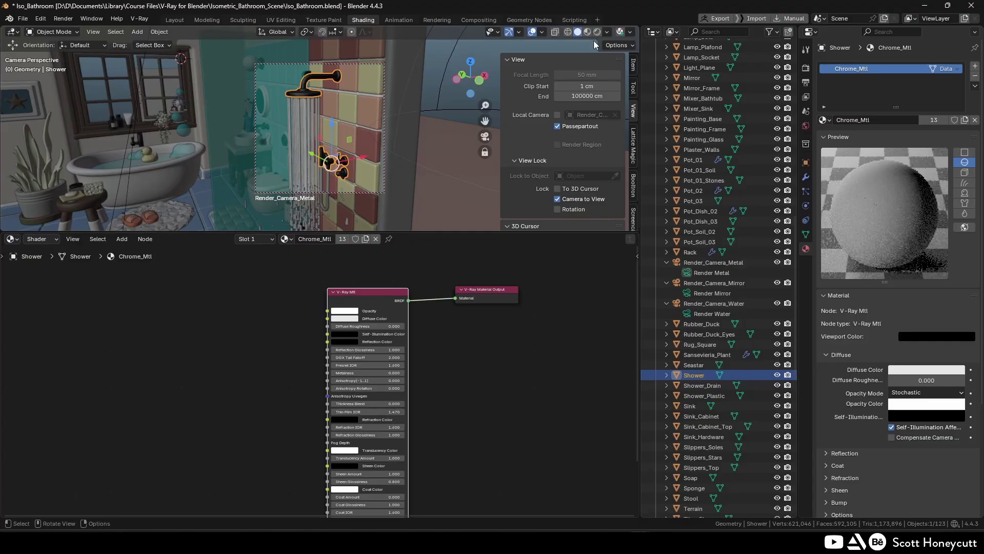
Turn on the rendered viewport preview and set the shower's Chrome_Mtl diffuse color to gray #B5B5B5.
left_click(587, 32)
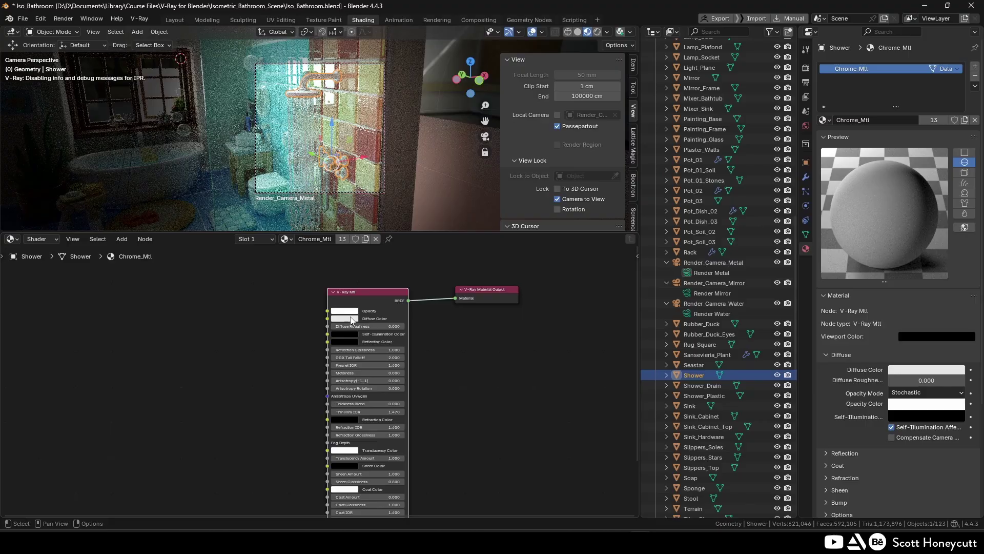
left_click(926, 370)
left_click(944, 337)
type(".45")
key("Return")
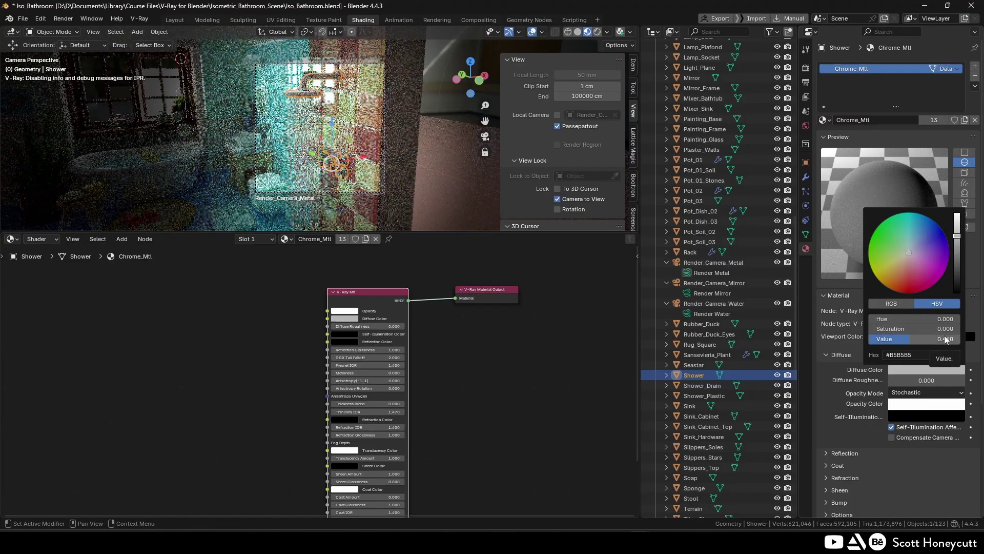
Give Chrome_Mtl a white reflection color with glossiness 0.95 and metalness 1.
left_click(895, 453)
scroll(897, 414, "down", 3)
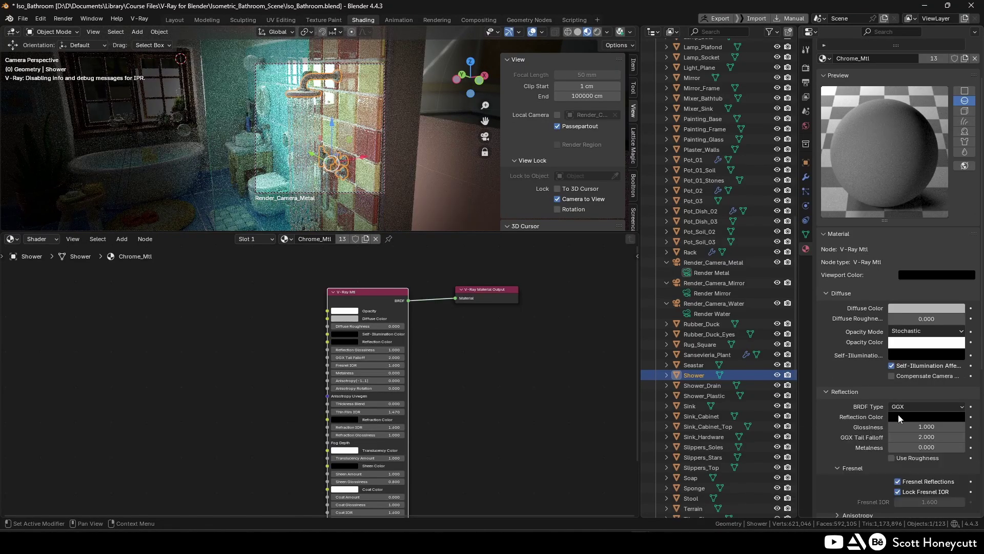
left_click(918, 426)
type(".95")
key("Return")
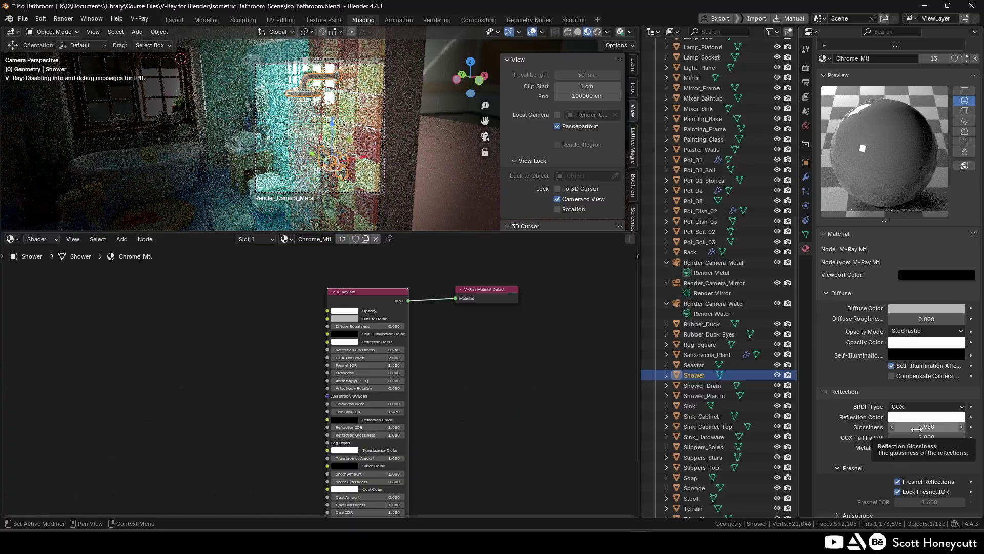
left_click(912, 447)
type("1")
key("Return")
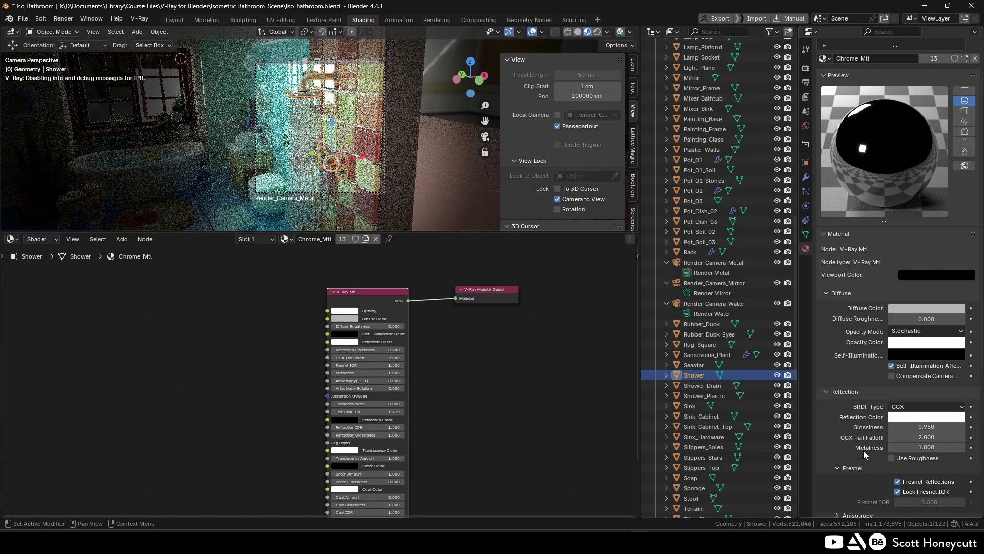
Keep Fresnel reflections enabled on Chrome_Mtl, unlock its Fresnel IOR and set it to 16.
scroll(864, 450, "down", 1)
left_click(898, 460)
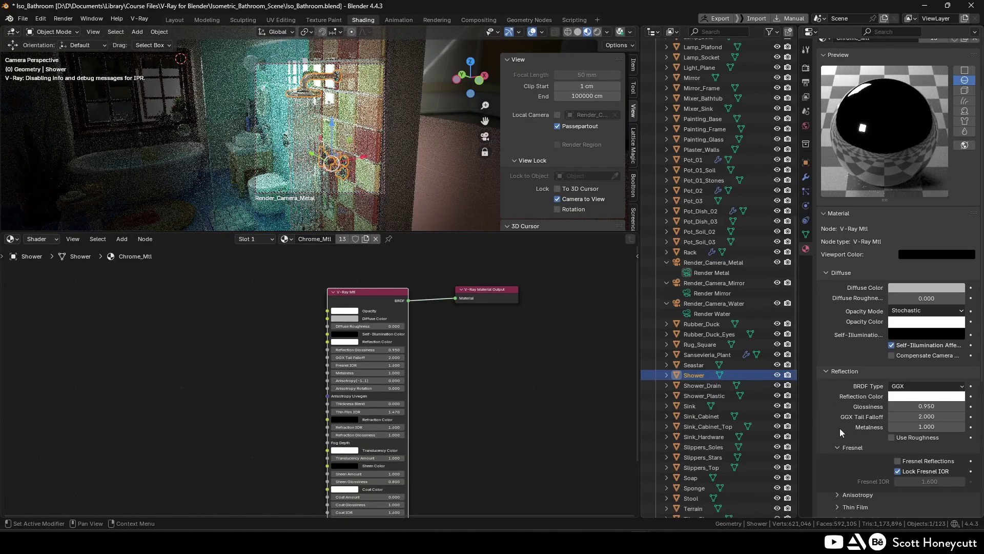
left_click(897, 461)
left_click(897, 471)
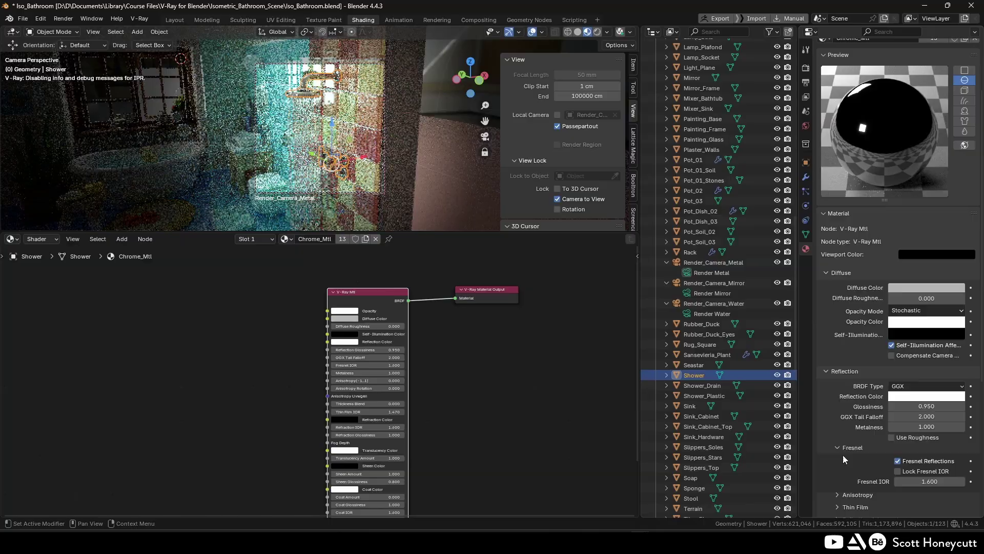
left_click(917, 482)
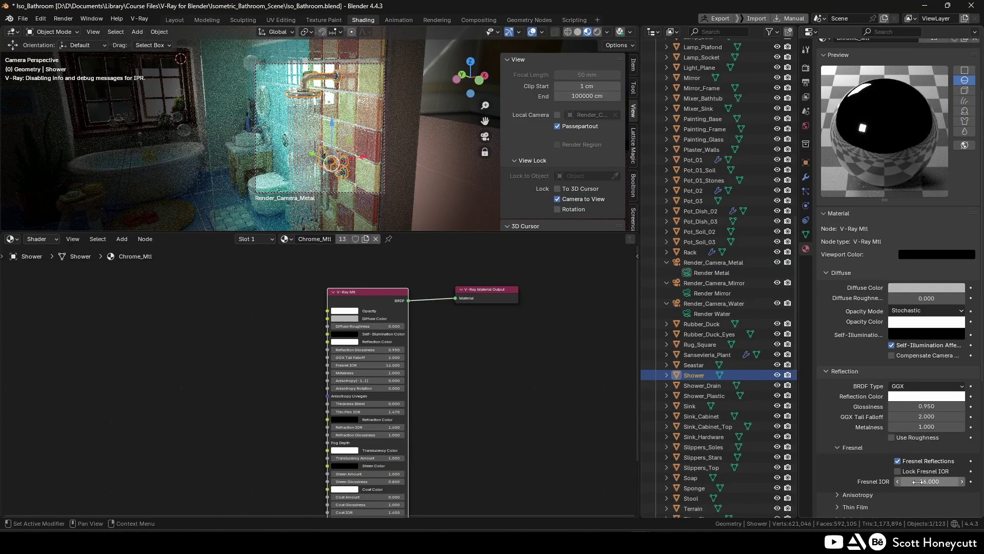
Switch the Chrome_Mtl preview to the shader ball shape and save the file.
left_click(964, 111)
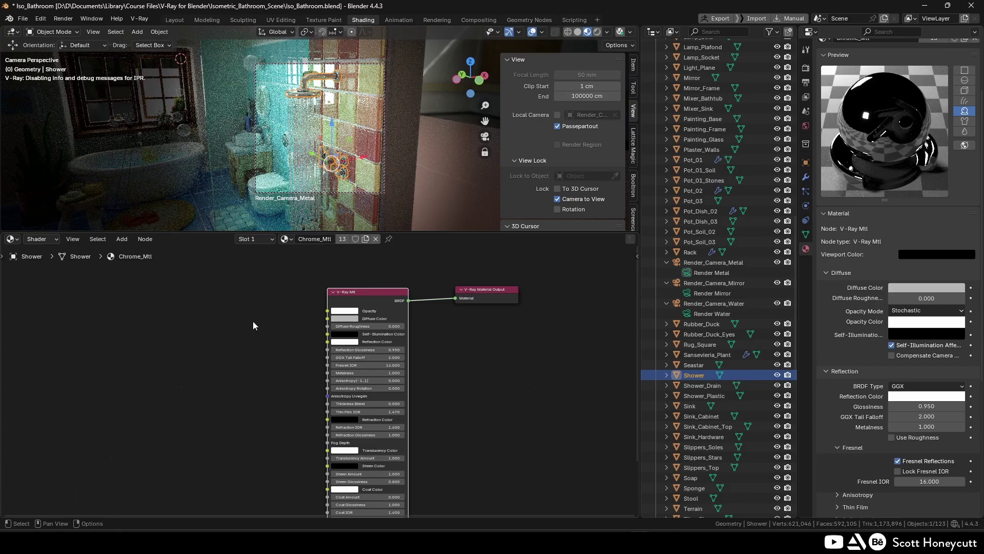
left_click(207, 321)
key("ctrl+s")
Switch to the browser and read through the How to Create Translucent Plastic tutorial.
key("alt+Tab")
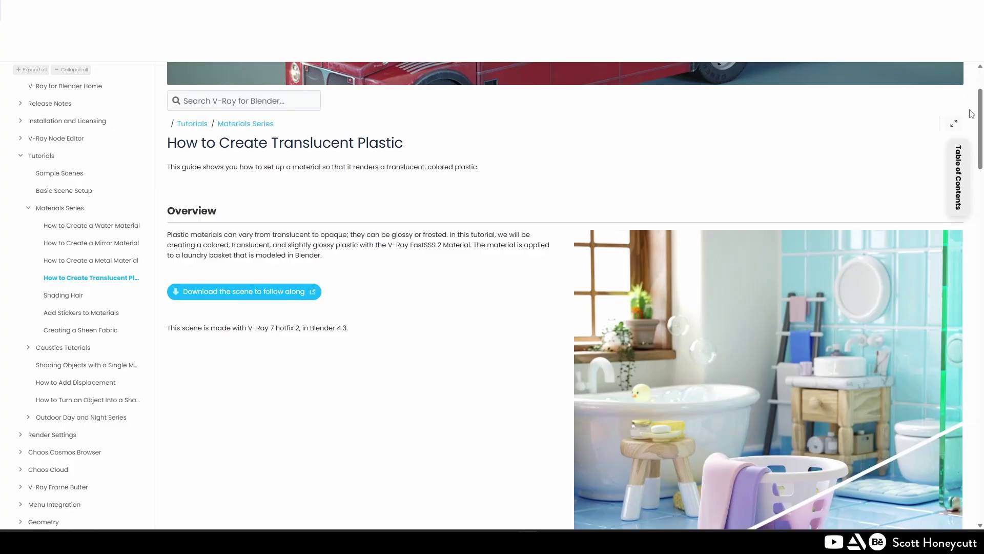
left_click_drag(974, 113, 938, 427)
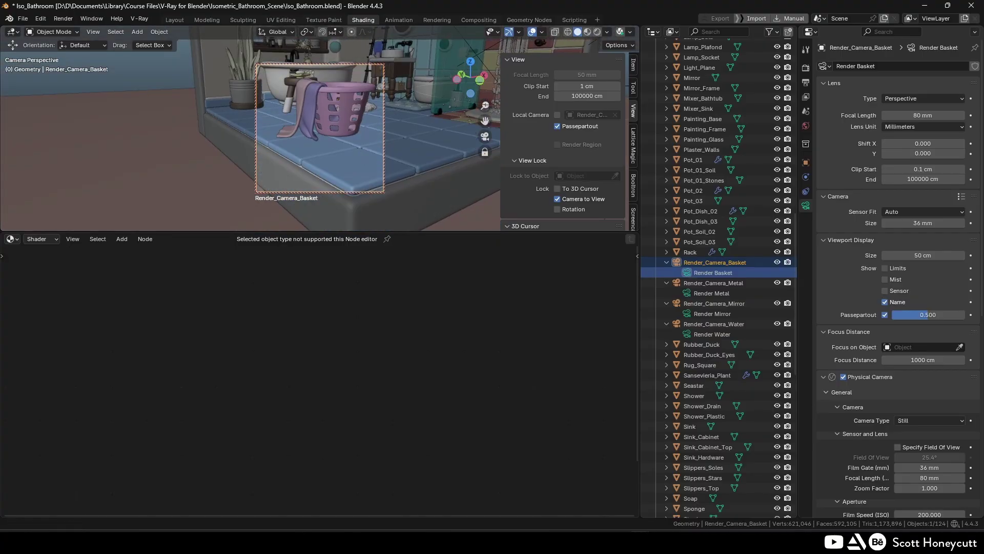
Frame and select the laundry basket with Render_Camera_Basket, and set its V-Ray Fast SSS2 diffuse color hue to 0.83.
middle_click_drag(412, 171, 339, 139)
left_click(340, 138)
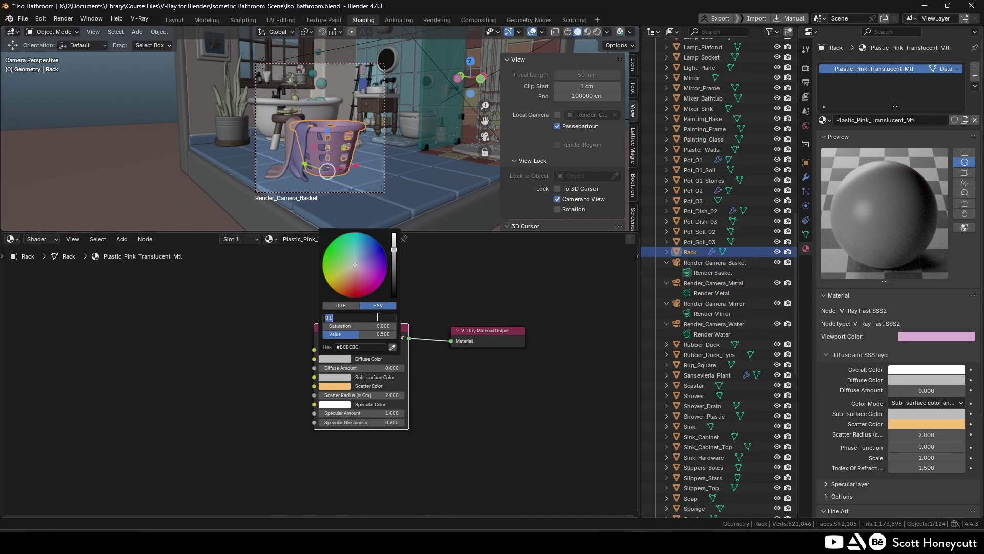
type(".83")
key("Return")
left_click(335, 359)
left_click(334, 350)
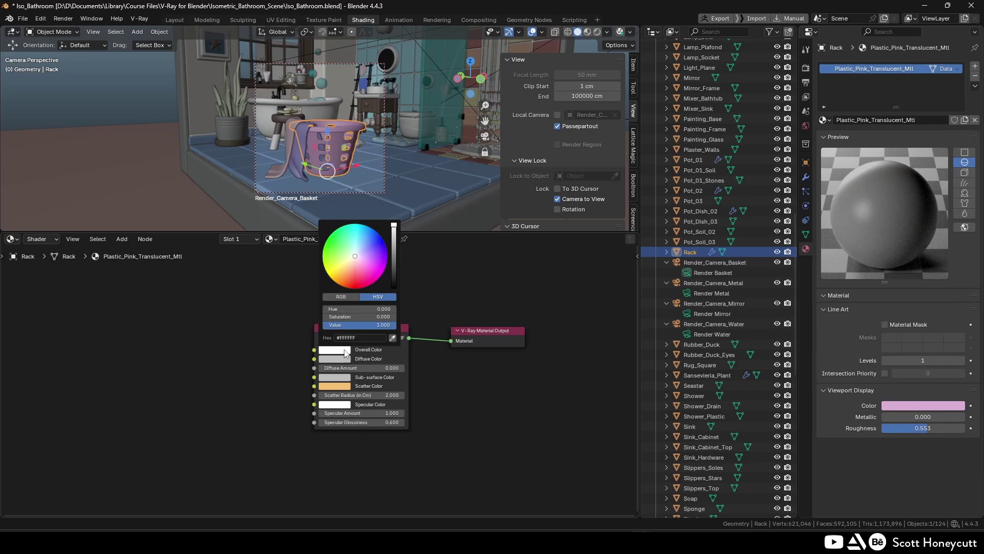
left_click(334, 359)
left_click(380, 317)
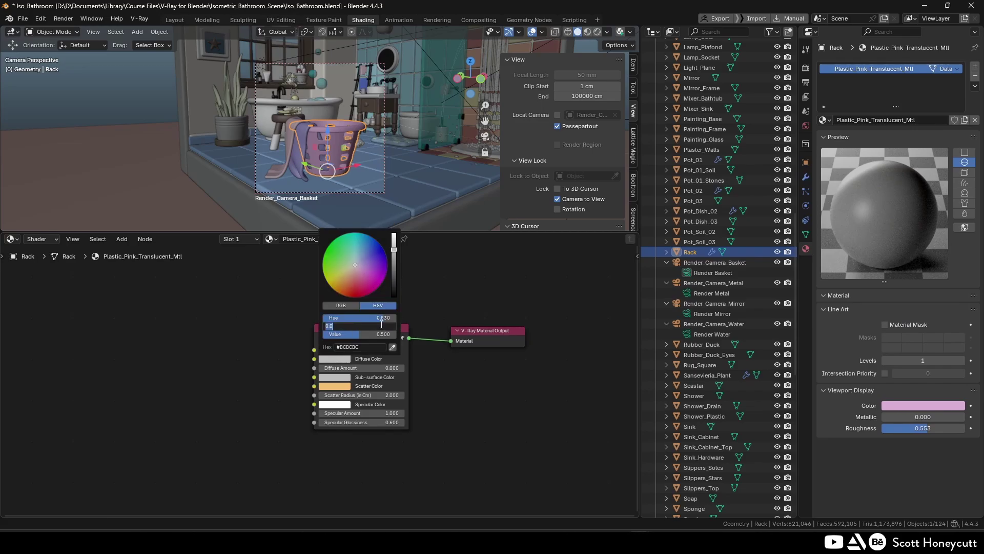
Set the basket material's diffuse color saturation to 0.483 and value to 0.207.
left_click(381, 325)
type(".483")
key("Return")
left_click(384, 333)
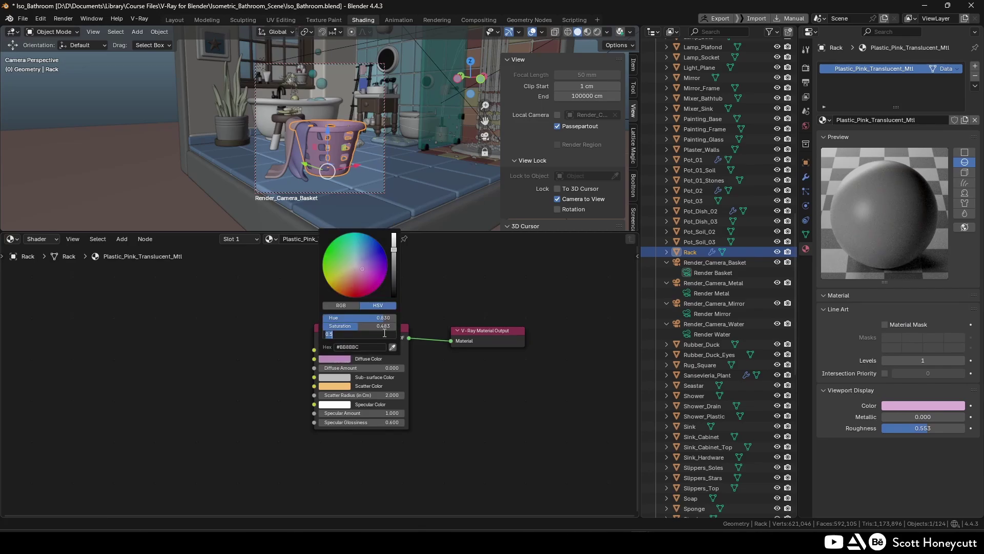
type(".207")
key("Return")
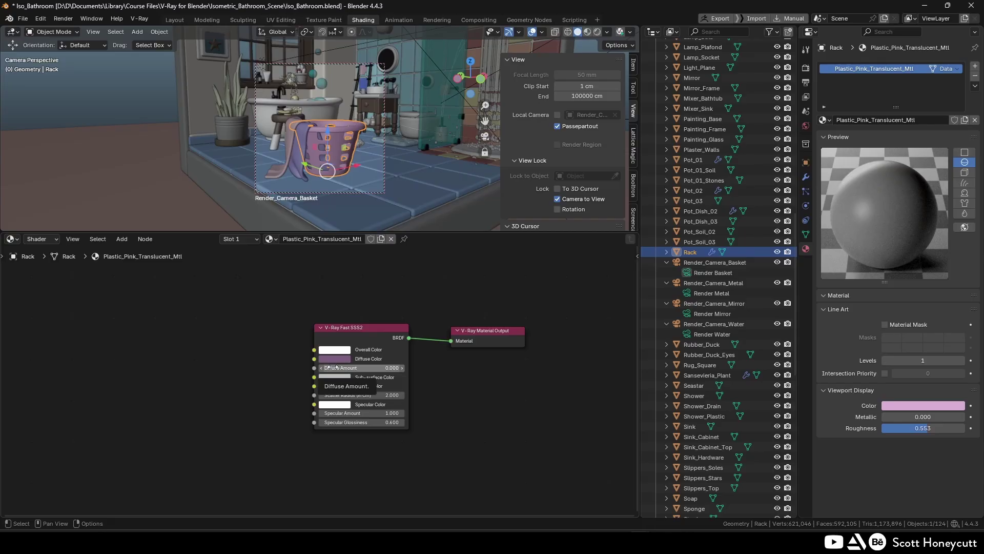
Set the basket material's sub-surface color to hue 0.873 and saturation 0.318, and save the file.
left_click(336, 378)
left_click(384, 336)
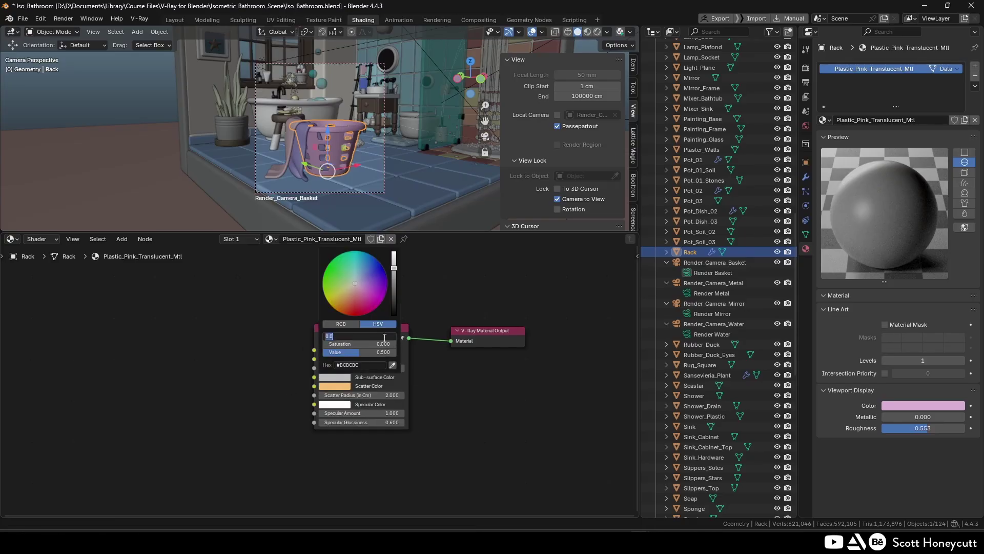
type(".873")
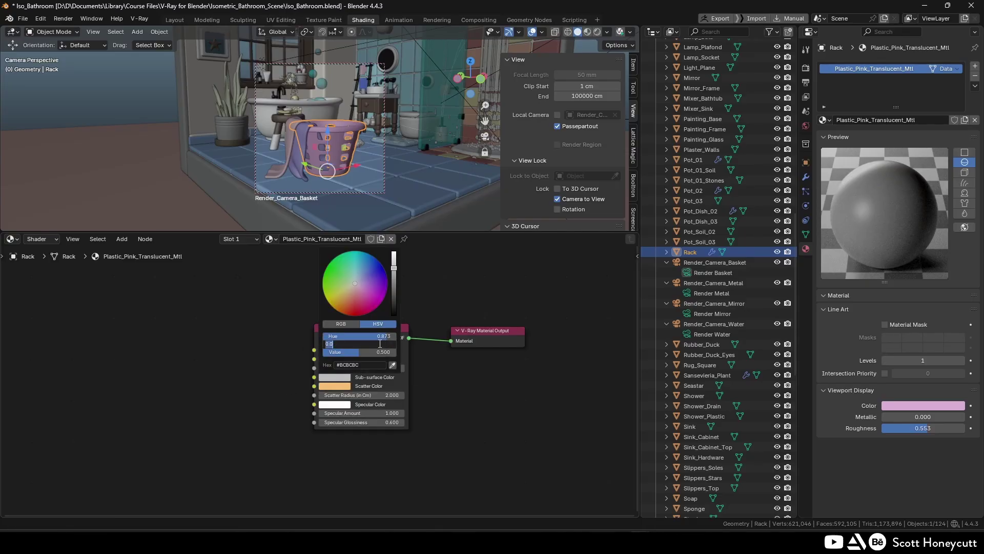
left_click(380, 344)
type(".318")
key("Return")
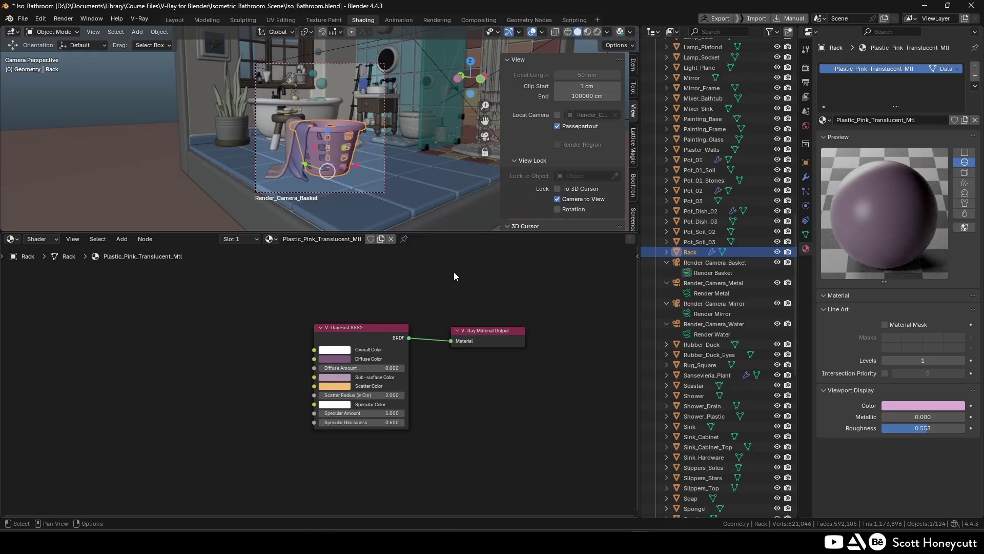
key("ctrl+s")
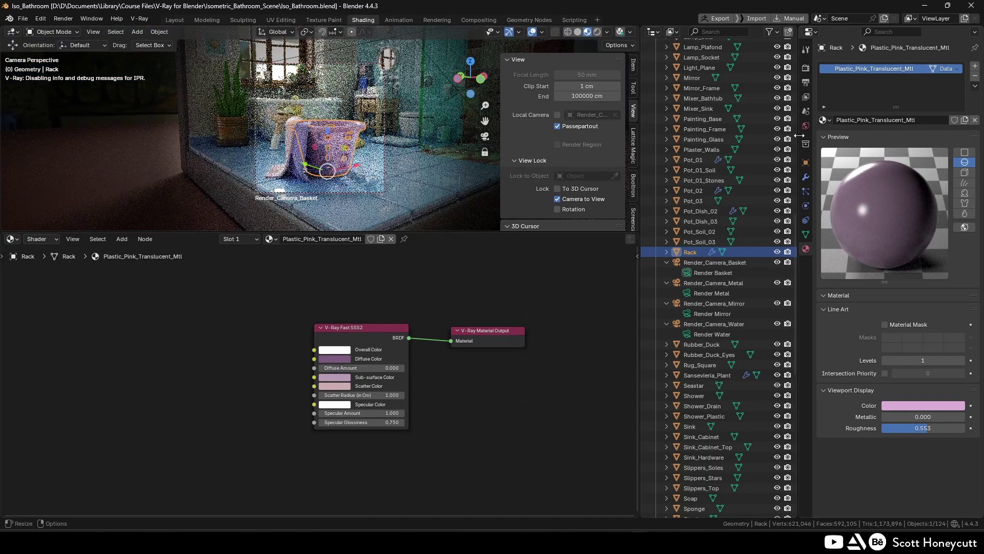
Select Render_Camera_Basket and enable depth of field for its physical camera.
left_click(712, 272)
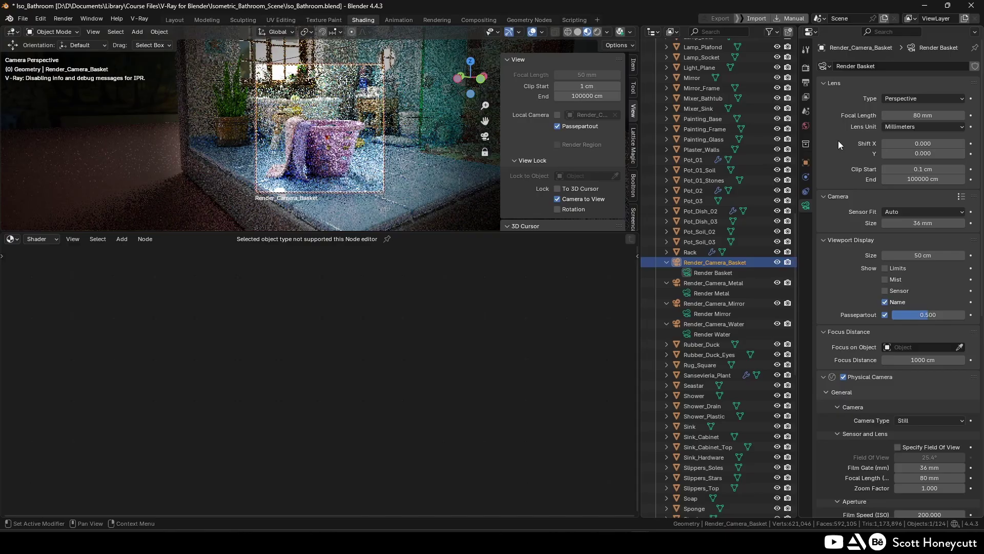
scroll(849, 183, "down", 15)
left_click(846, 391)
scroll(846, 371, "down", 2)
left_click(845, 365)
left_click(838, 364)
scroll(853, 359, "down", 2)
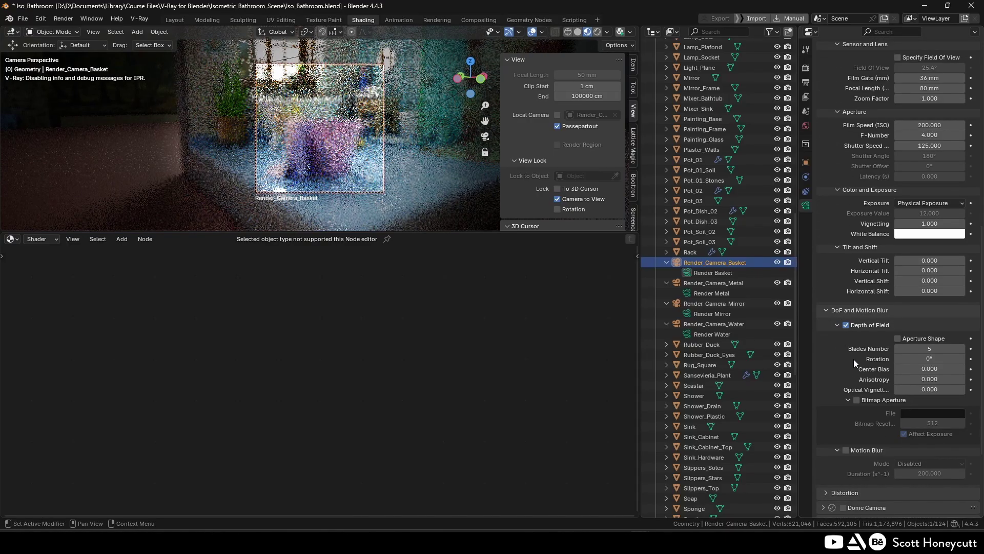
Make the laundry basket the focus object of Render_Camera_Basket by picking it in the viewport.
scroll(826, 355, "up", 9)
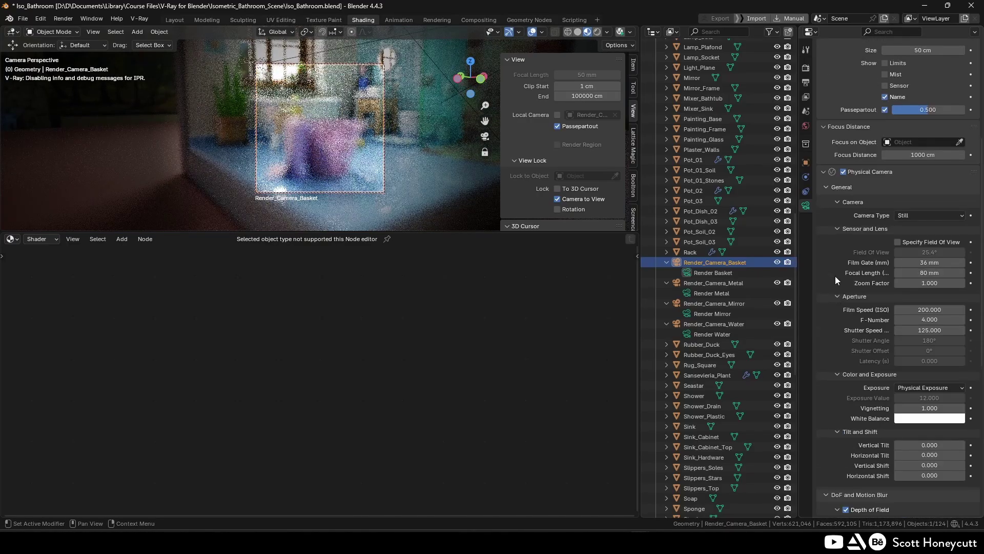
scroll(835, 276, "up", 3)
left_click(959, 204)
left_click(332, 149)
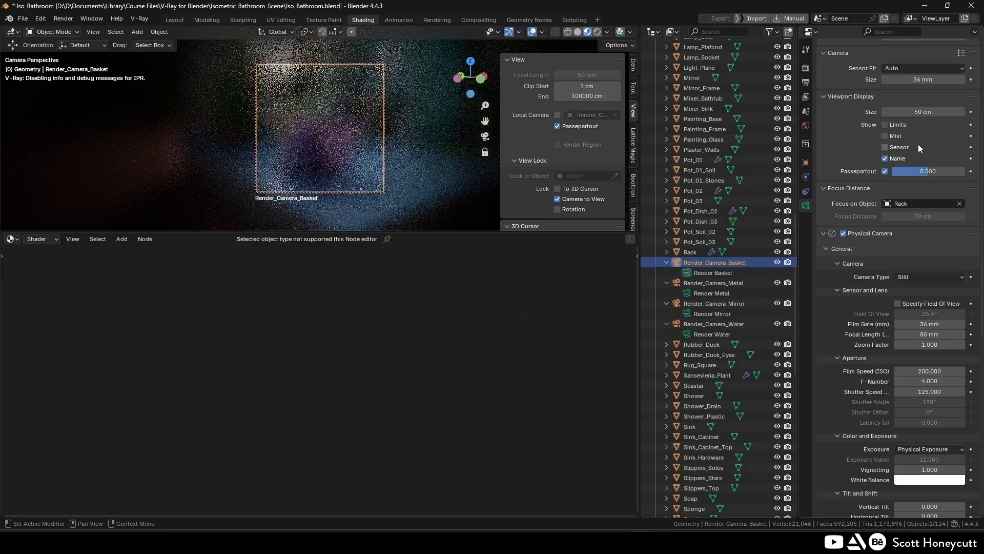
Clear the camera's focus object and select the laundry basket in the viewport.
left_click(959, 204)
left_click(905, 204)
left_click(844, 159)
left_click(334, 152)
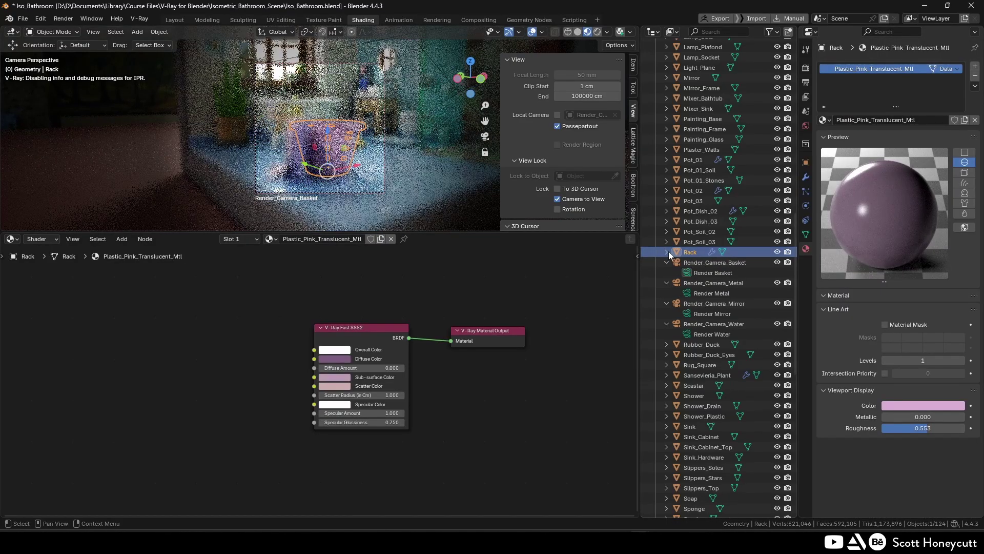
Set Render_Camera_Basket to focus on the Rack object and widen the area that shows the camera properties.
left_click(712, 272)
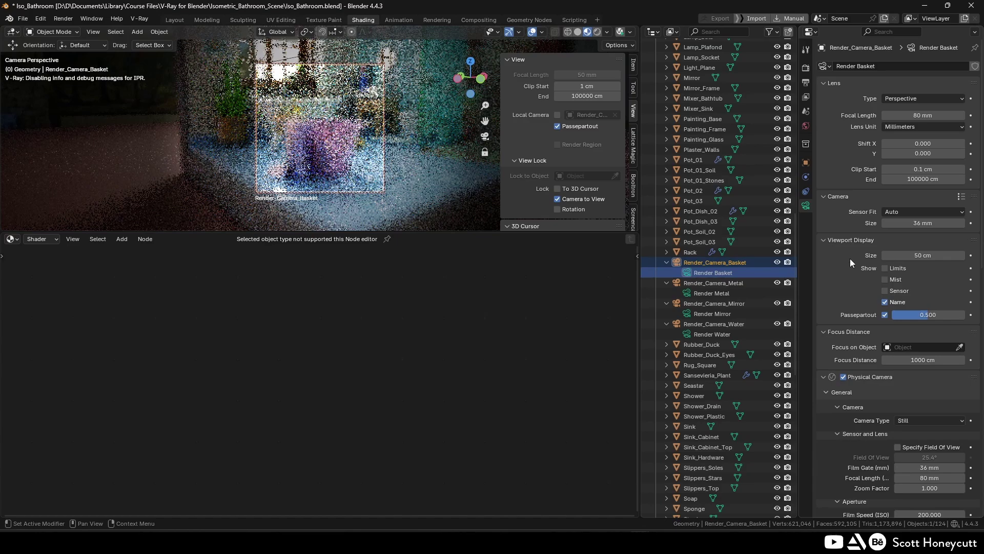
left_click(959, 347)
left_click(333, 142)
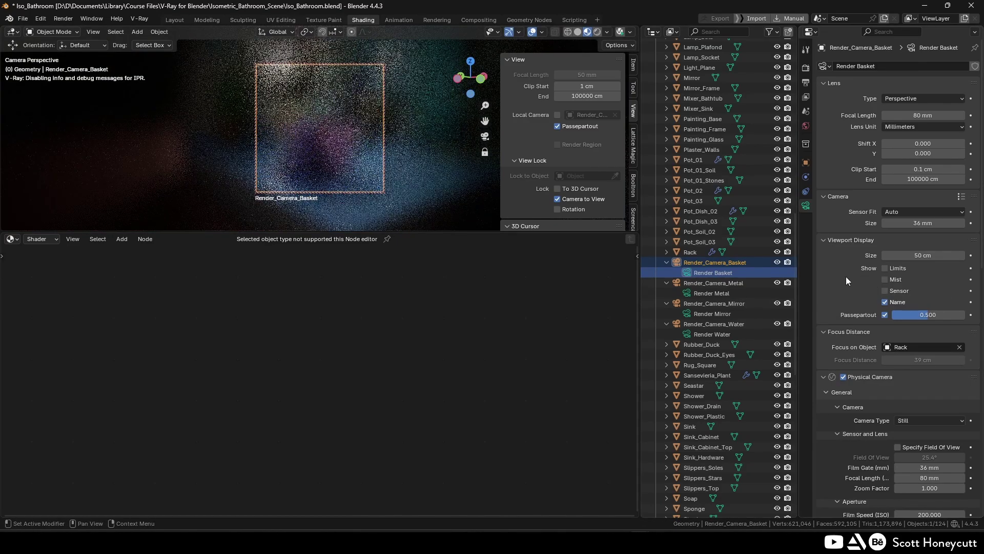
left_click_drag(798, 205, 772, 206)
Try the Aperture Shape option in the basket camera's depth of field settings and turn it back off.
scroll(819, 308, "down", 15)
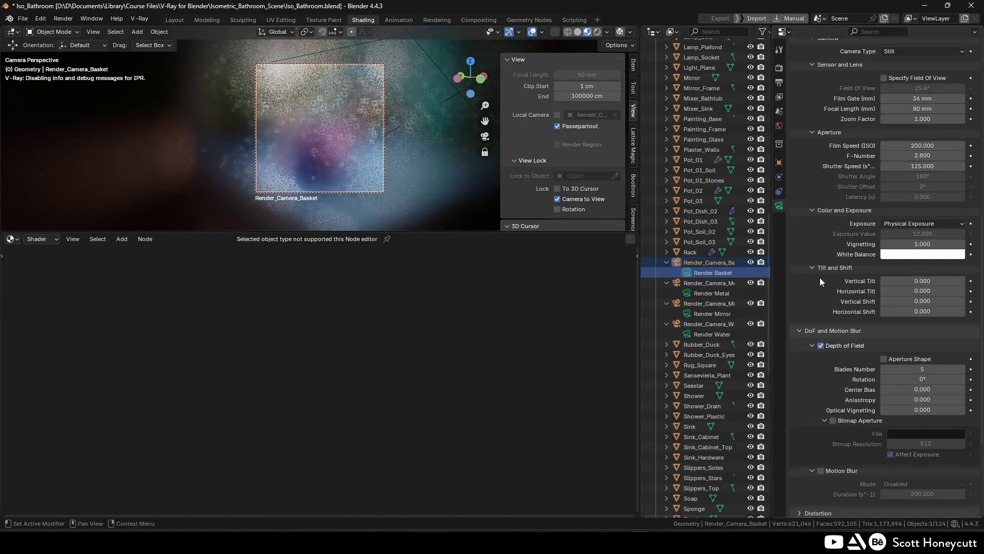
left_click(884, 318)
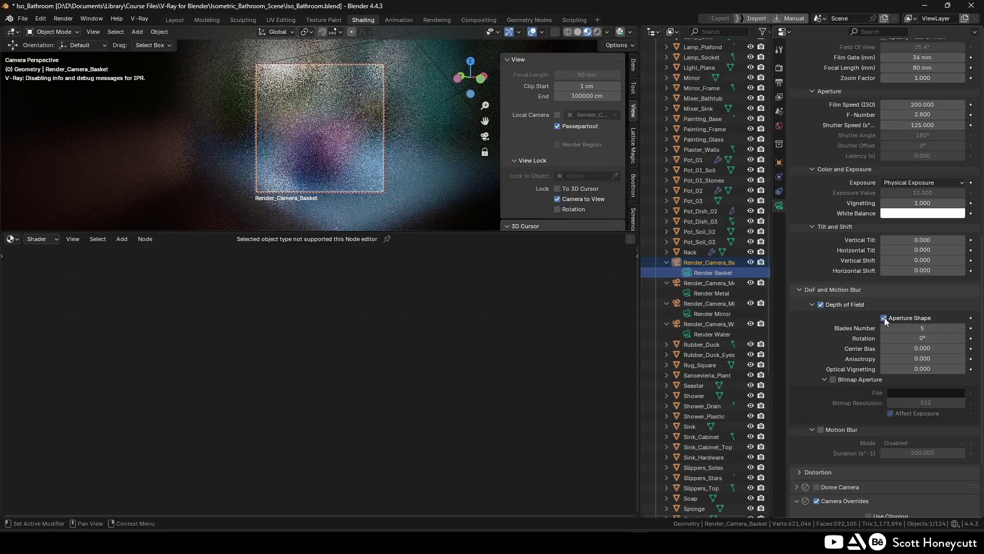
scroll(841, 374, "down", 5)
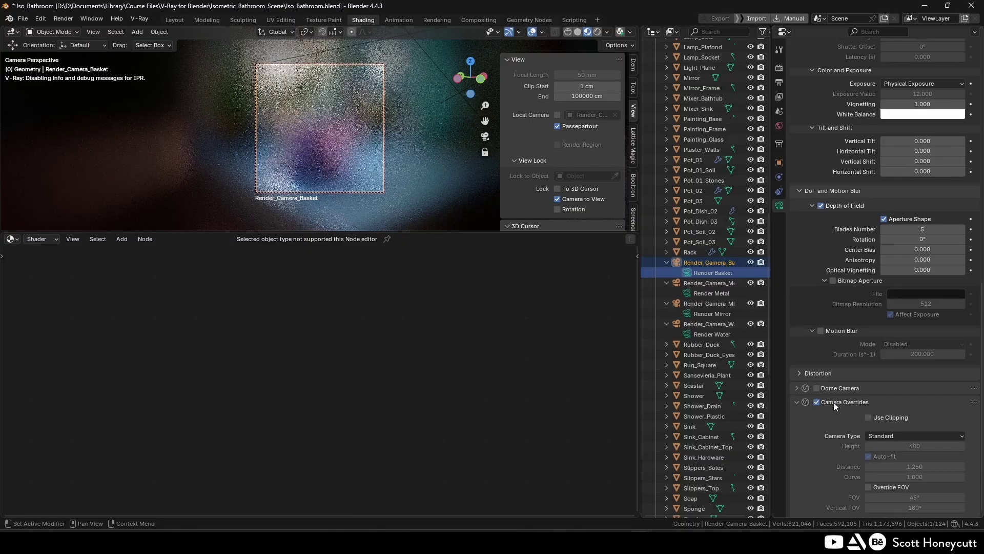
scroll(841, 317, "up", 3)
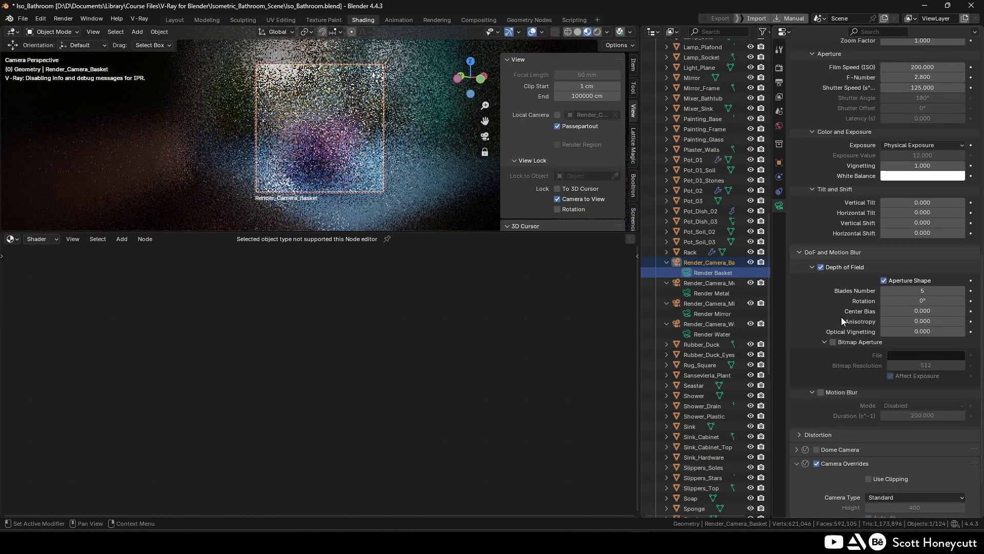
left_click(884, 280)
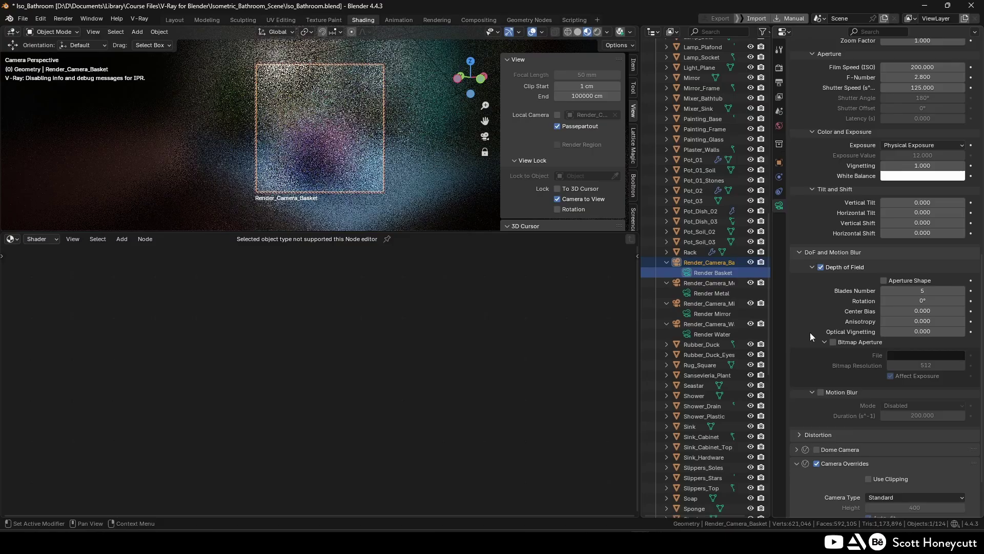
Try F-Number values of 16 and 4 for the basket camera's aperture.
scroll(815, 308, "up", 6)
left_click(917, 200)
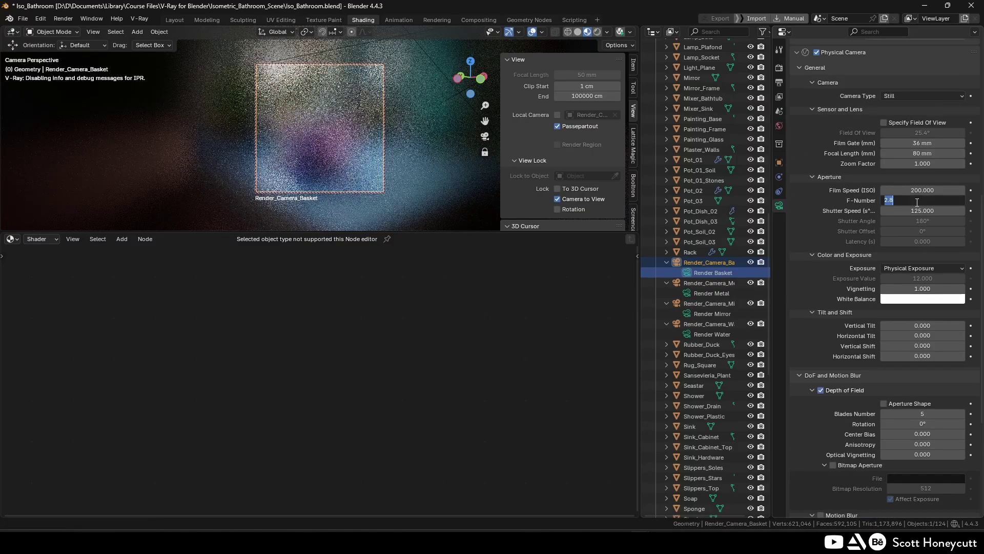
type("16")
key("Return")
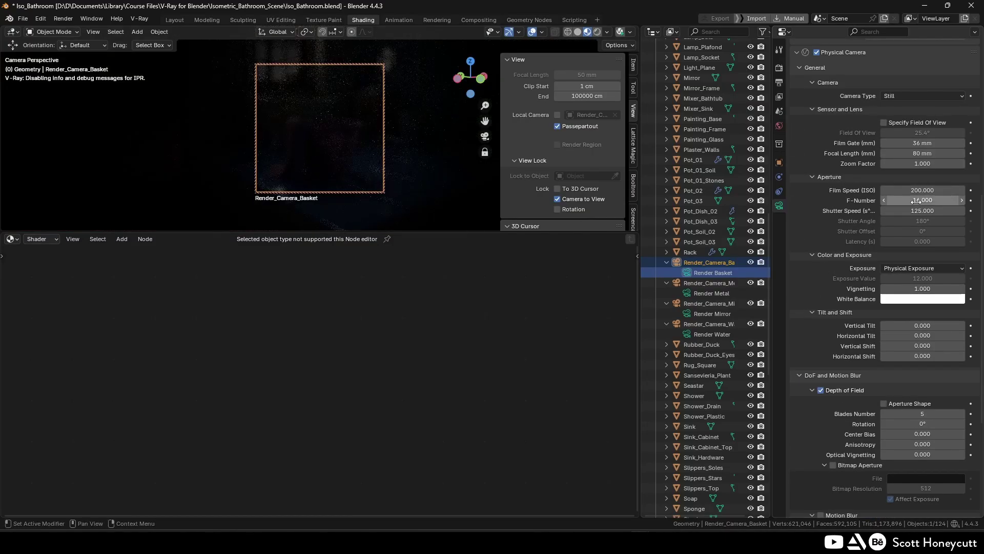
type("4")
key("Return")
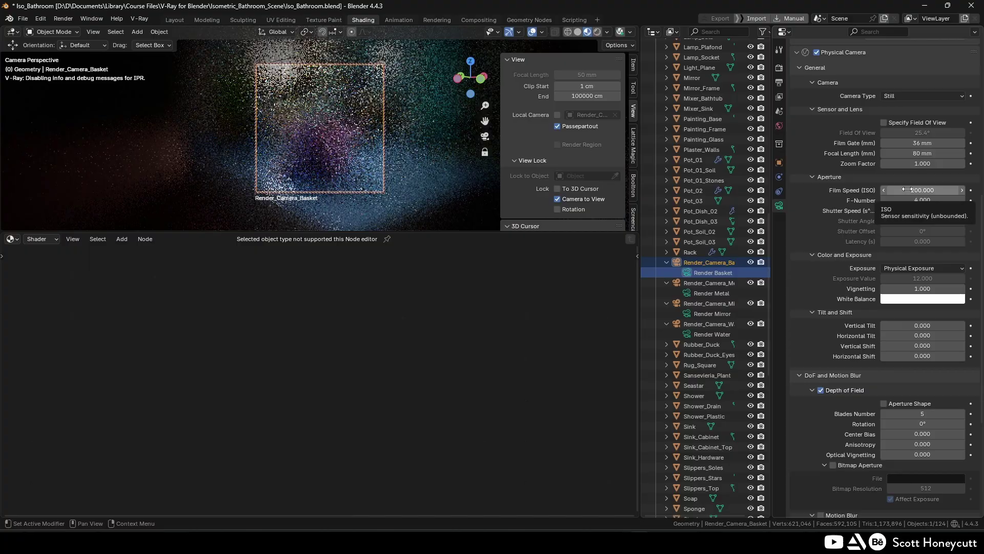
Try shutter speeds of 200 and 60 for the basket camera, save the file, and briefly toggle Specify Field Of View.
left_click(928, 213)
type("2")
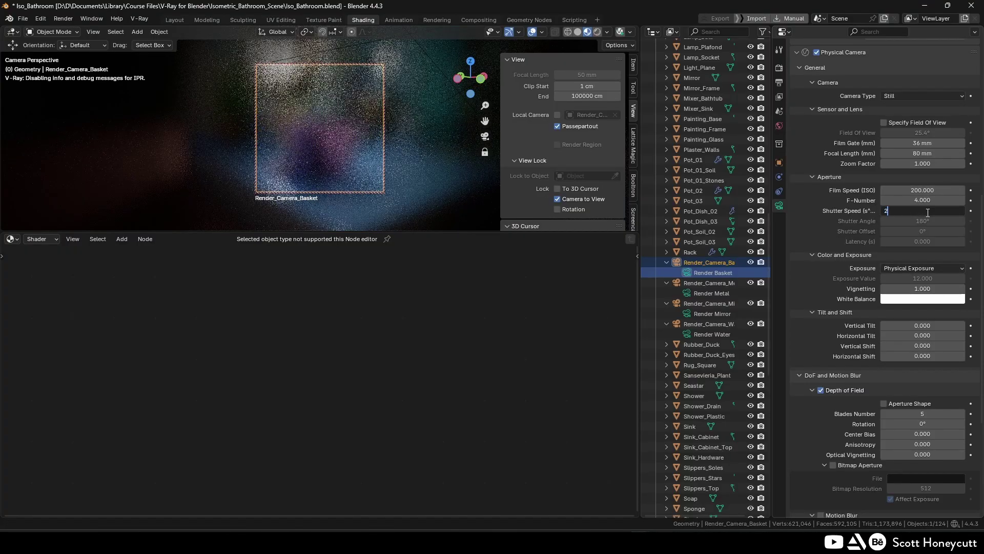
type("00")
key("Return")
left_click_drag(927, 211, 881, 211)
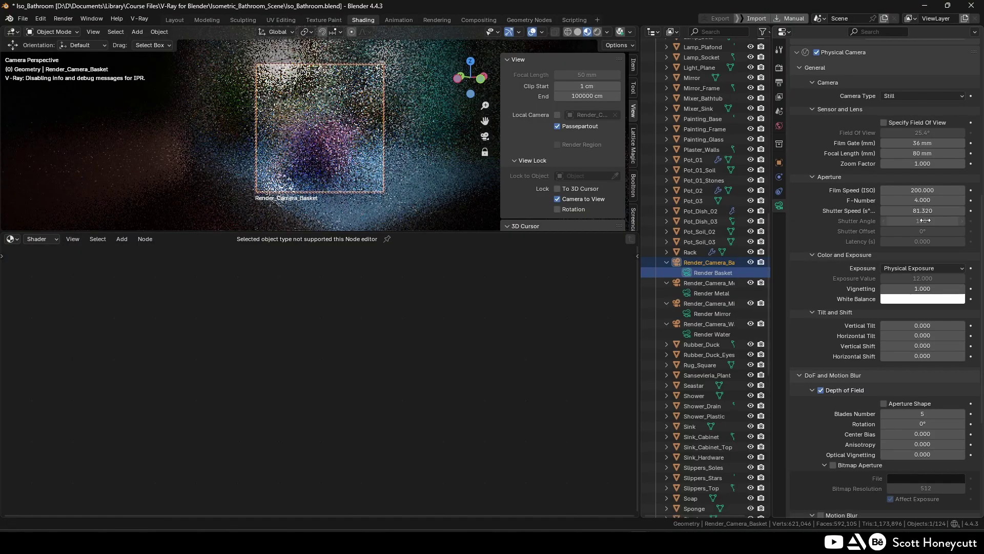
left_click(924, 211)
type("60")
key("Return")
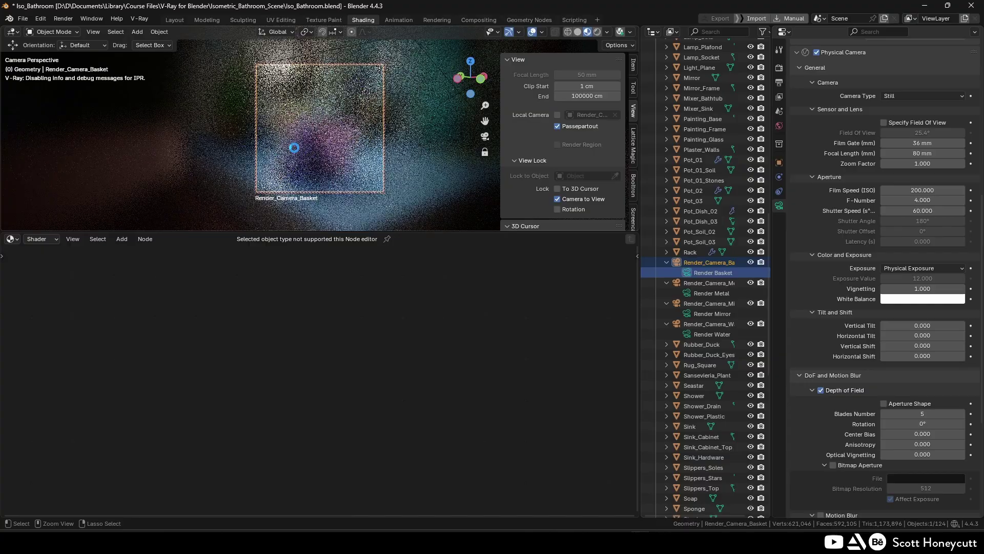
key("ctrl+s")
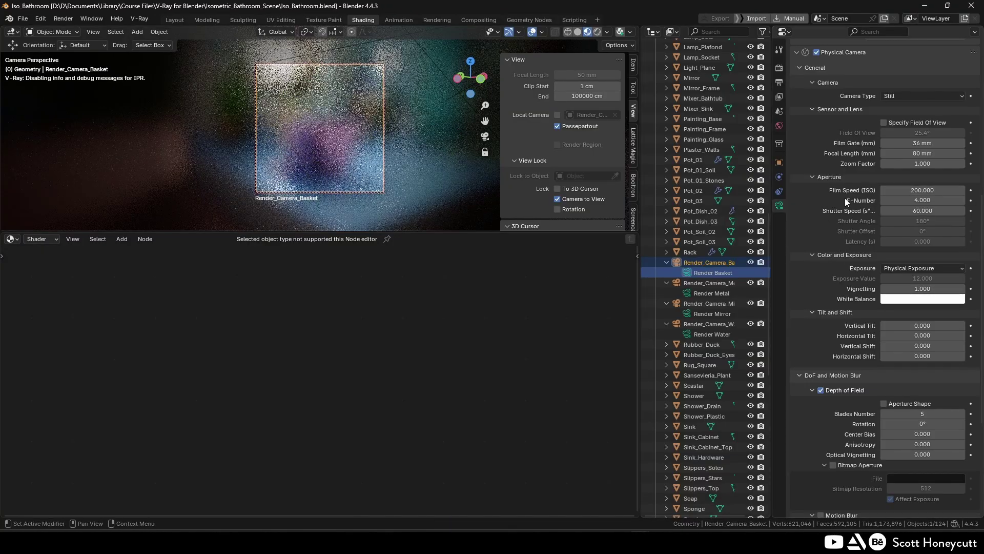
left_click(883, 123)
left_click(884, 123)
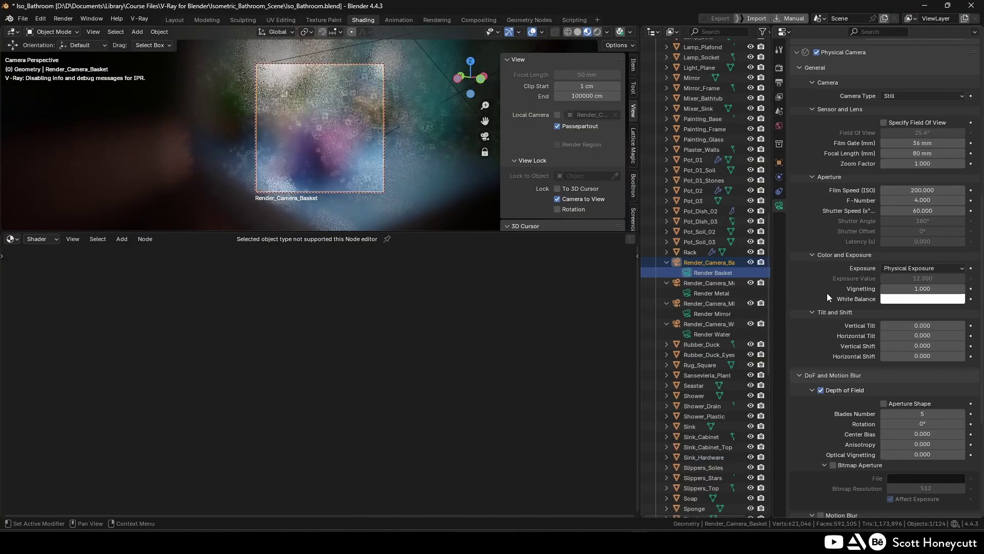
Set the basket camera's F-Number to 8 and its shutter speed to 20.
left_click(920, 201)
type("8")
key("Return")
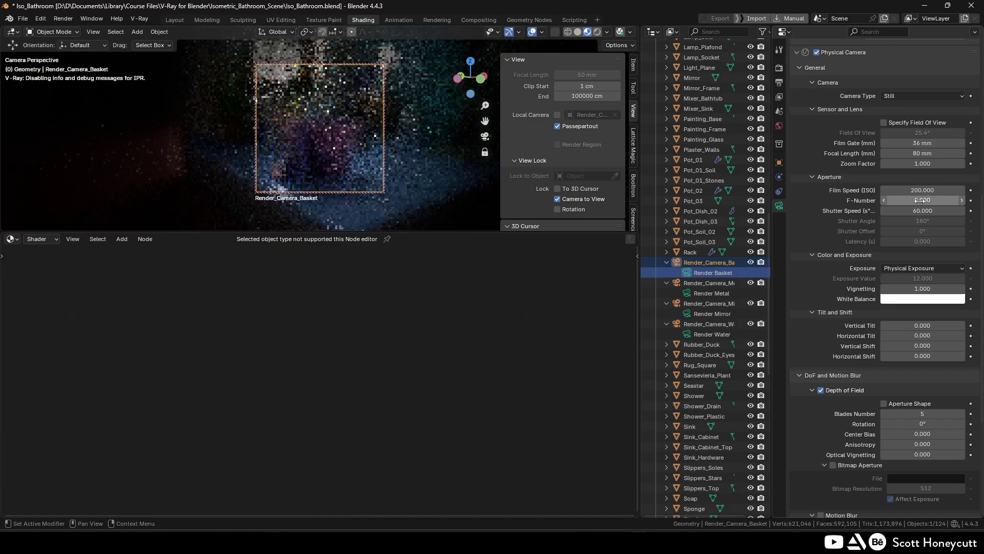
left_click(923, 210)
type("40")
key("Return")
left_click(923, 209)
type("20")
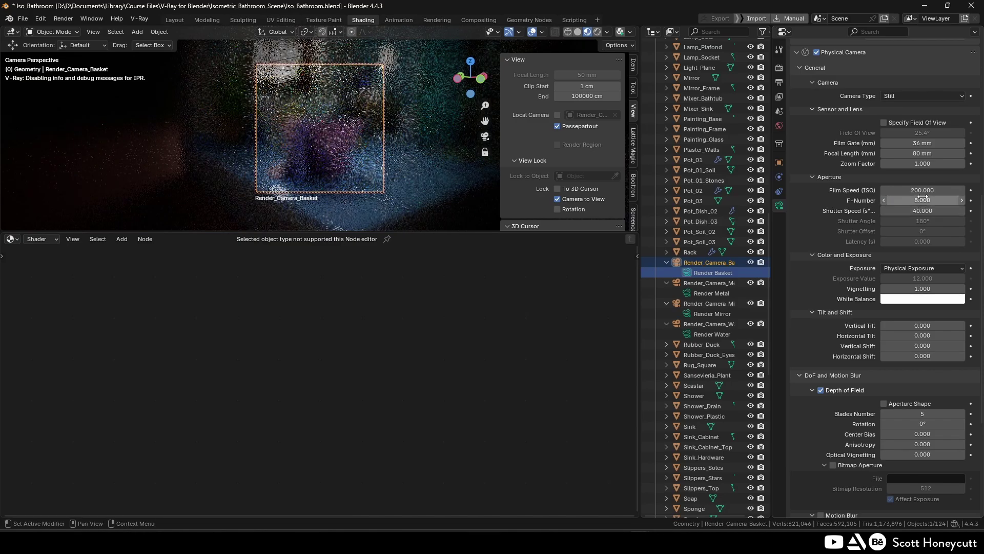
key("Return")
Open the V-Ray Frame Buffer to check the render from the basket camera.
left_click(63, 19)
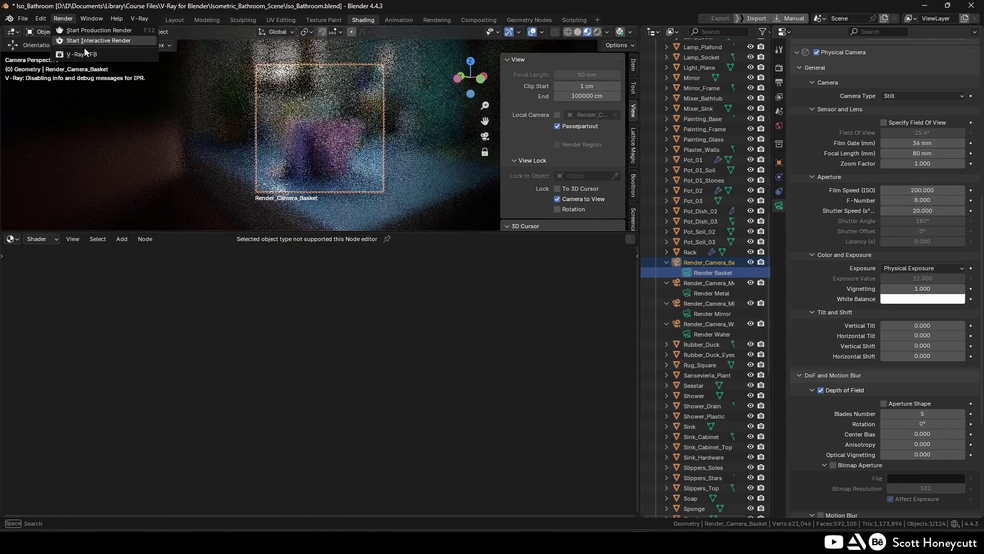
left_click(82, 53)
left_click(122, 67)
left_click(137, 92)
left_click(122, 66)
left_click(148, 79)
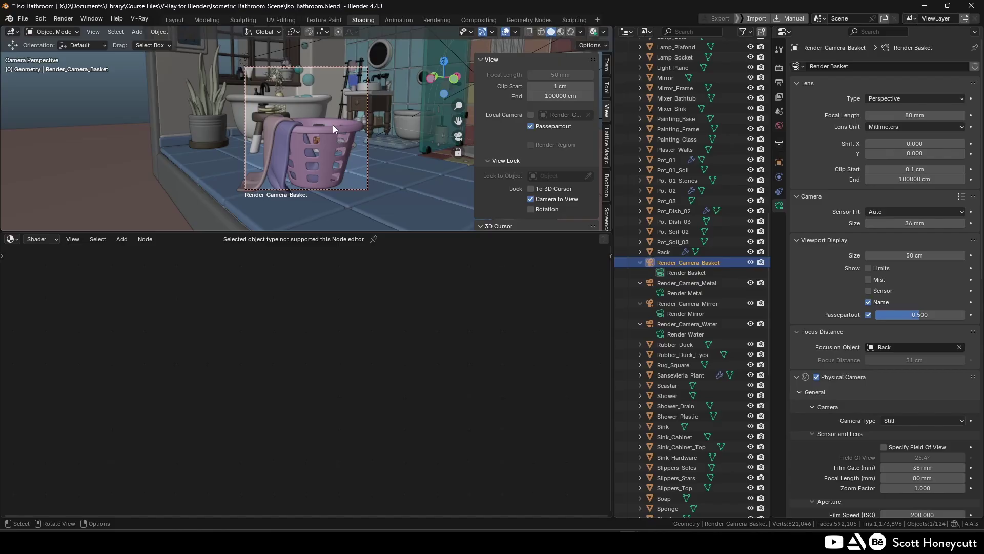
Reframe the laundry basket by orbiting Render_Camera_Basket, and review its aperture and depth of field settings.
middle_click_drag(333, 125, 330, 159)
left_click(330, 159)
left_click(703, 263)
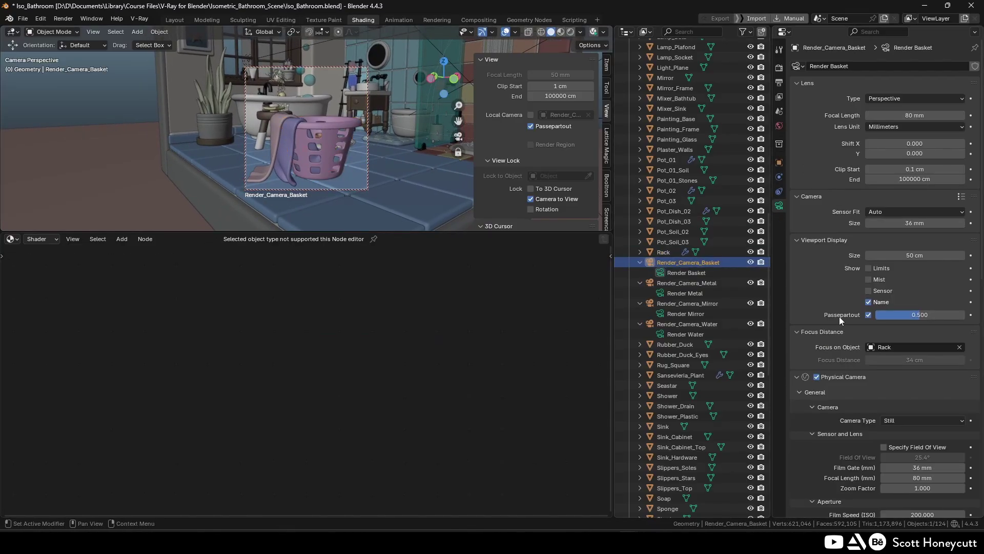
scroll(820, 307, "down", 8)
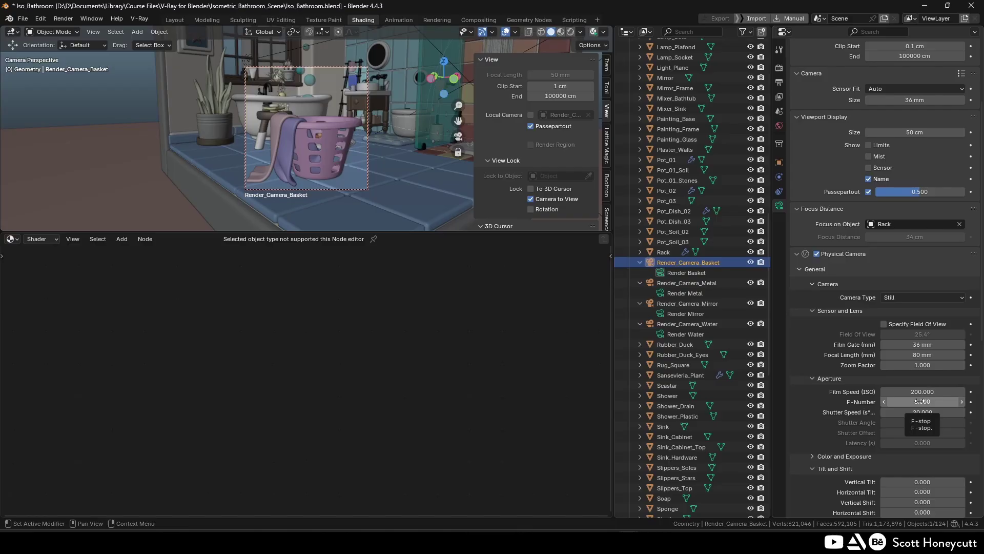
scroll(822, 423, "down", 3)
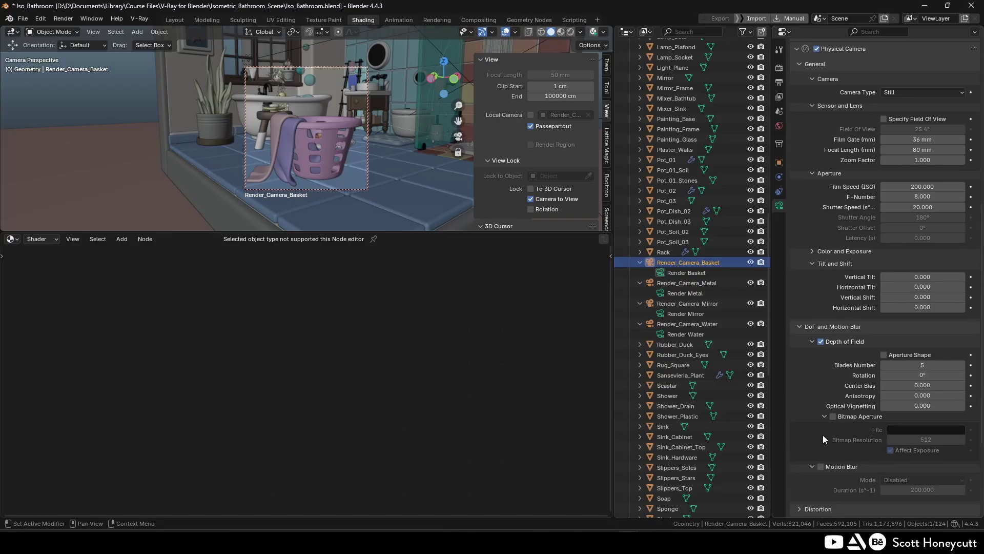
key("z")
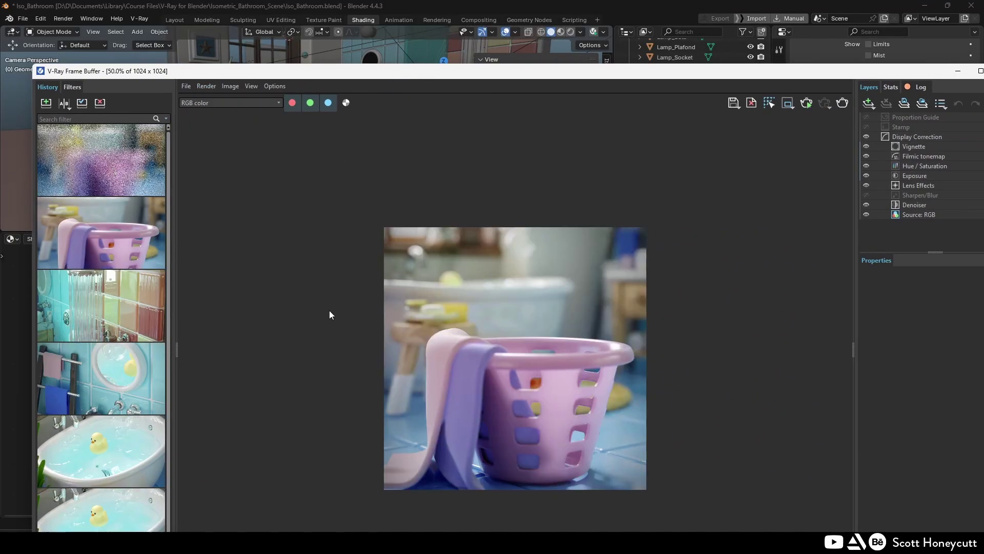
Remove the noisy basket test render from the frame buffer history and maximize the V-Ray Frame Buffer.
left_click(118, 159)
left_click(99, 102)
double_click(573, 79)
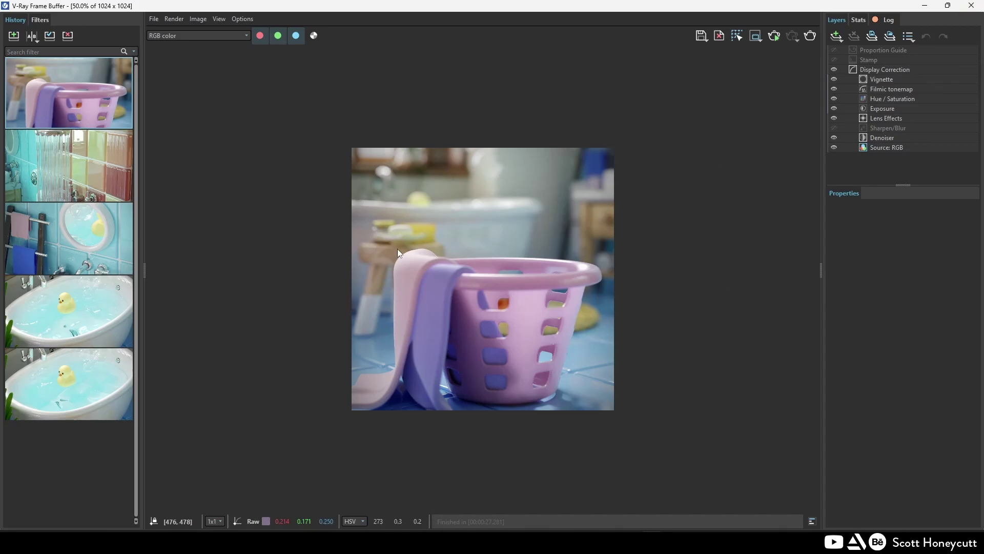
Review the earlier bathtub, mirror, shower tile and laundry basket renders in the frame buffer history.
left_click(82, 313)
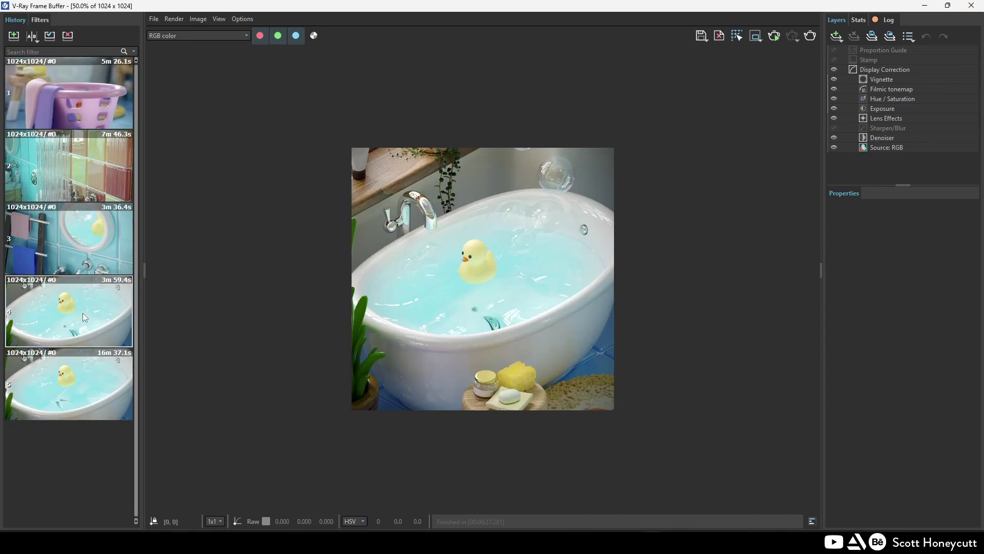
left_click(72, 244)
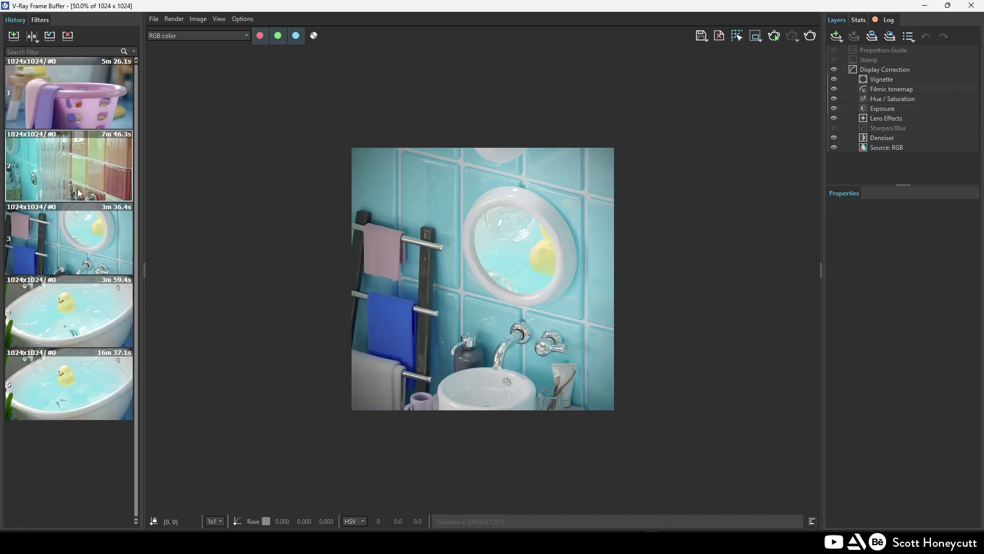
left_click(80, 194)
left_click(97, 97)
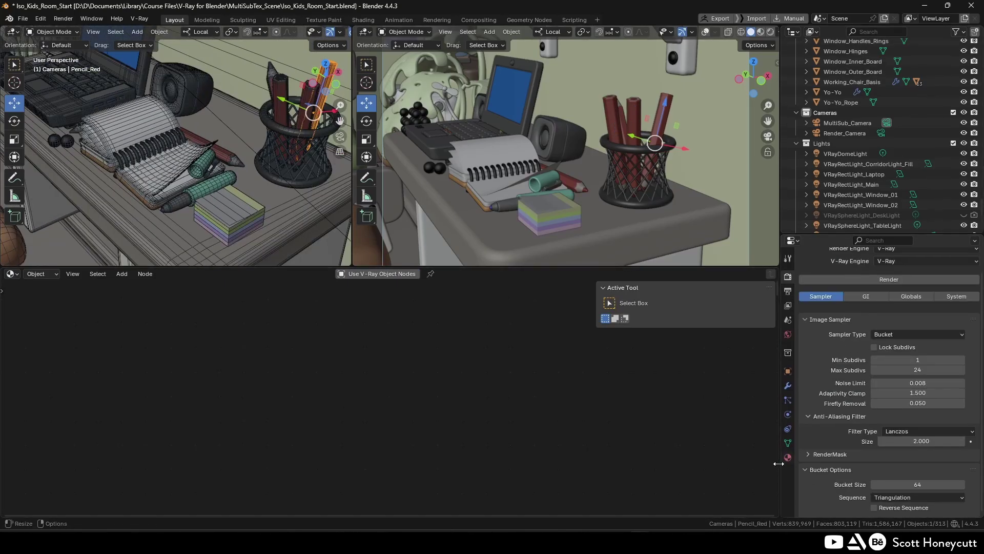
Switch the node editor to Shader and show the green pencil's Paint_Colored_Pencils_Mtl node tree in full.
left_click(788, 457)
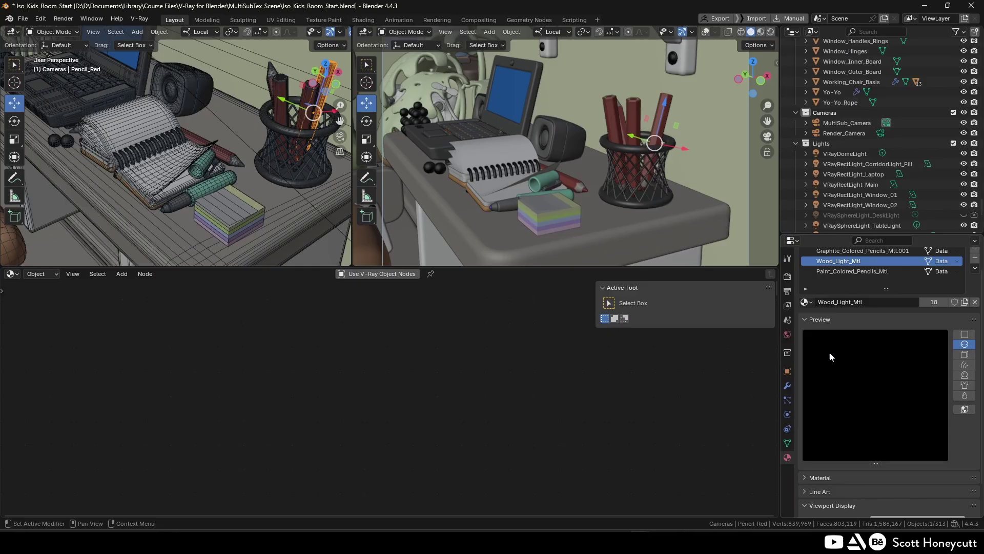
left_click(42, 274)
left_click(43, 298)
left_click(281, 98)
left_click(143, 273)
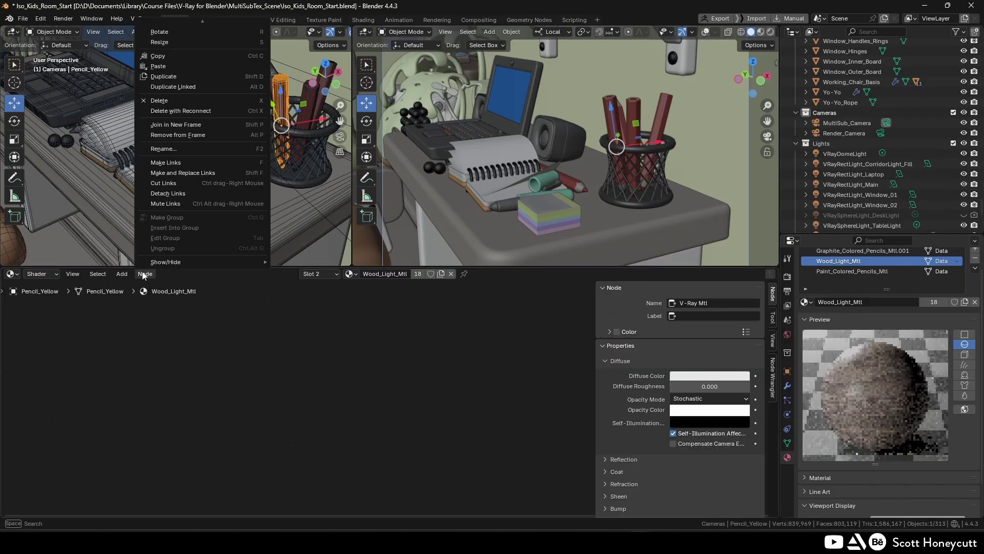
left_click(634, 112)
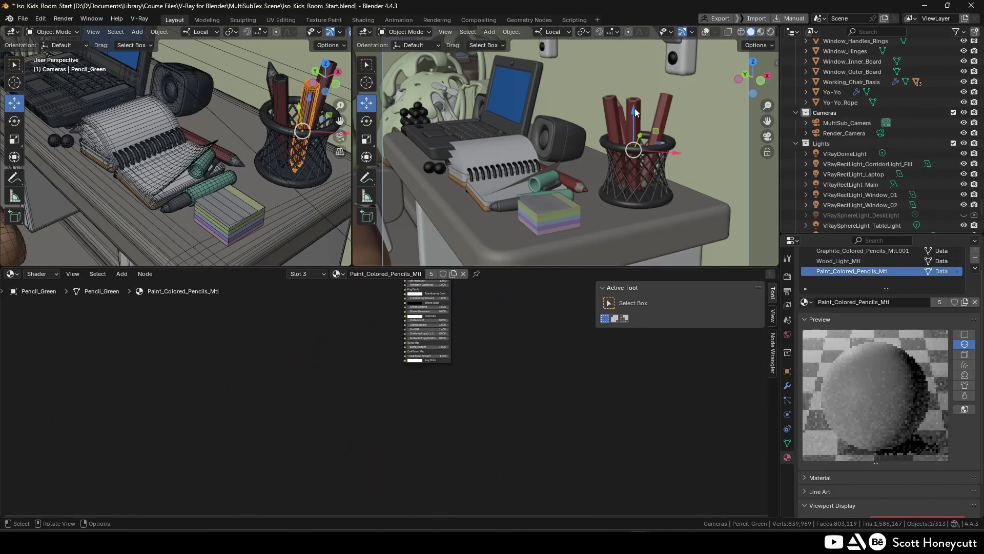
key("Home")
Get a close view of the pencil cup and bring up the pink pencil's Paint_Colored_Pencils_Mtl nodes.
left_click(612, 105)
left_click(278, 76)
left_click(307, 90)
key("KP_7")
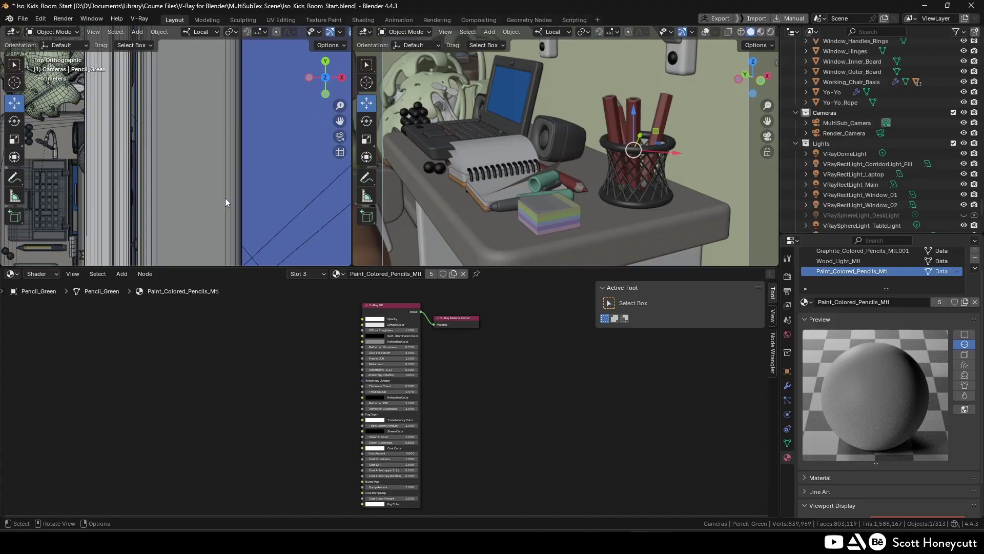
key("ctrl+z")
mouse_move(225, 202)
middle_mouse_down()
mouse_move(235, 143)
mouse_move(213, 162)
middle_mouse_up()
scroll(236, 146, "up", 3)
mouse_move(401, 374)
middle_mouse_down()
mouse_move(419, 285)
mouse_move(451, 437)
mouse_move(453, 386)
middle_mouse_up()
left_click(841, 271)
scroll(451, 436, "up", 2)
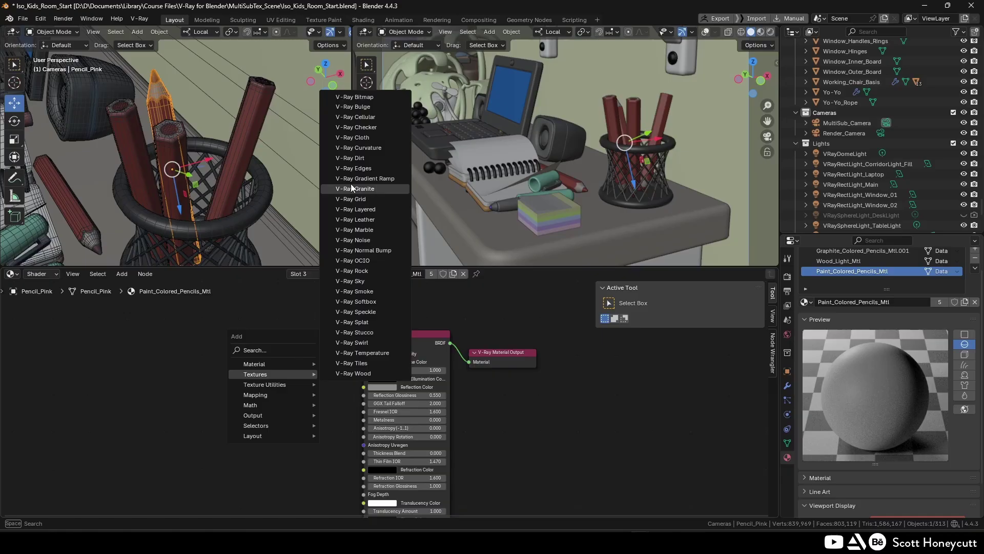
Add a V-Ray MultiSubTex texture and connect its Color output to the V-Ray Mtl's Diffuse Color.
mouse_move(280, 385)
left_click(362, 271)
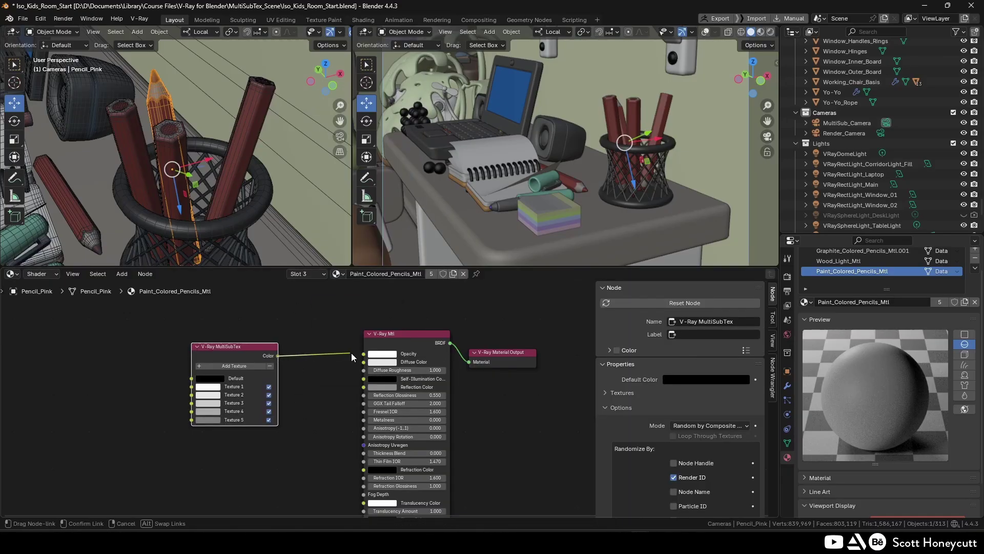
left_click(233, 358)
Make Texture 1 of the MultiSubTex light blue with hue 0.587 and saturation 0.785.
left_click(205, 402)
left_click(245, 360)
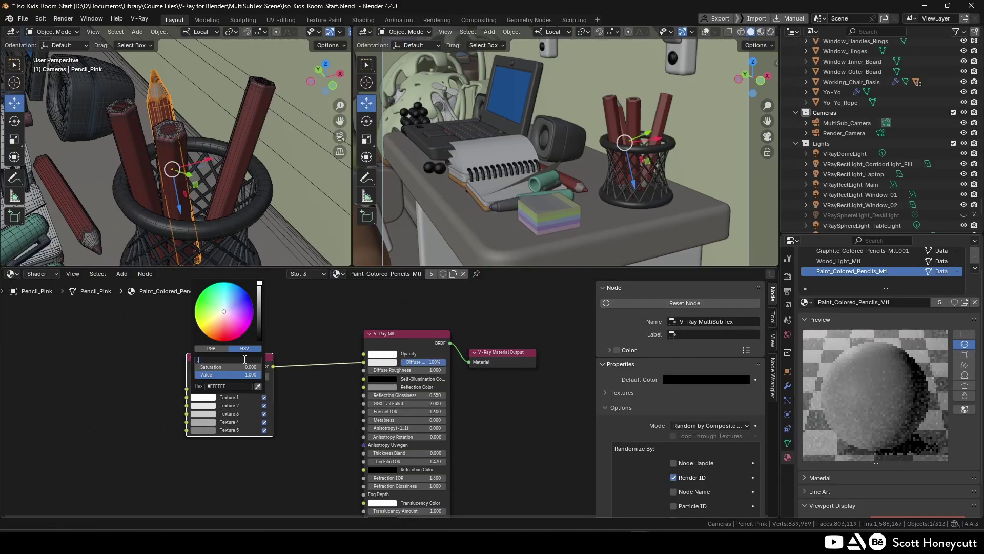
type("0.587")
key("Return")
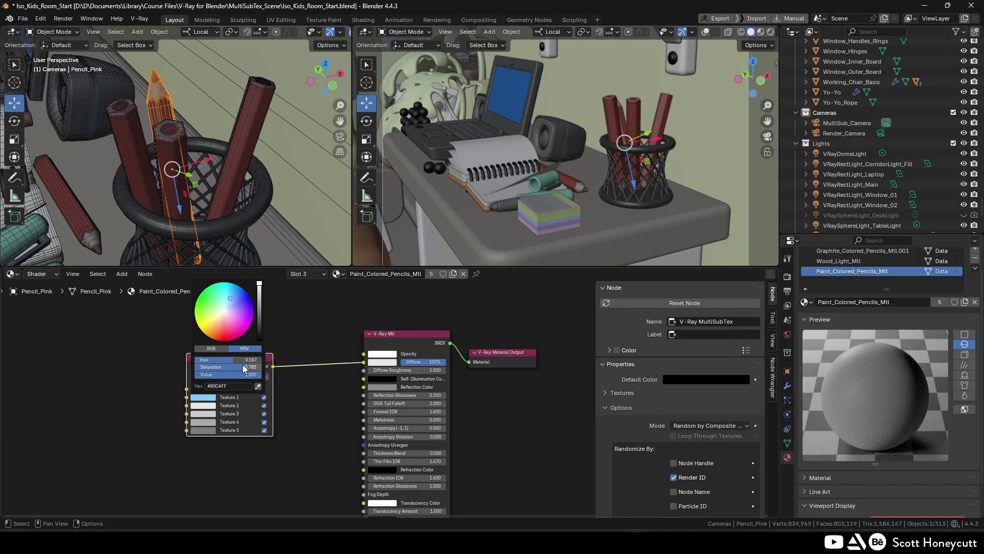
Make Texture 2 of the MultiSubTex green with hue 0.355 and saturation 0.922.
left_click(203, 405)
type("0.355")
left_click(244, 375)
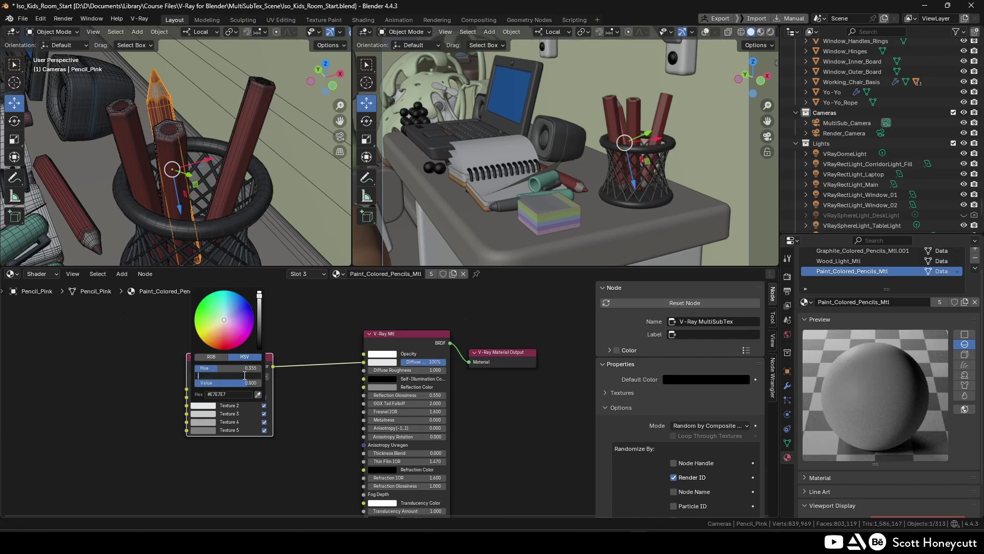
type("0.922")
key("Return")
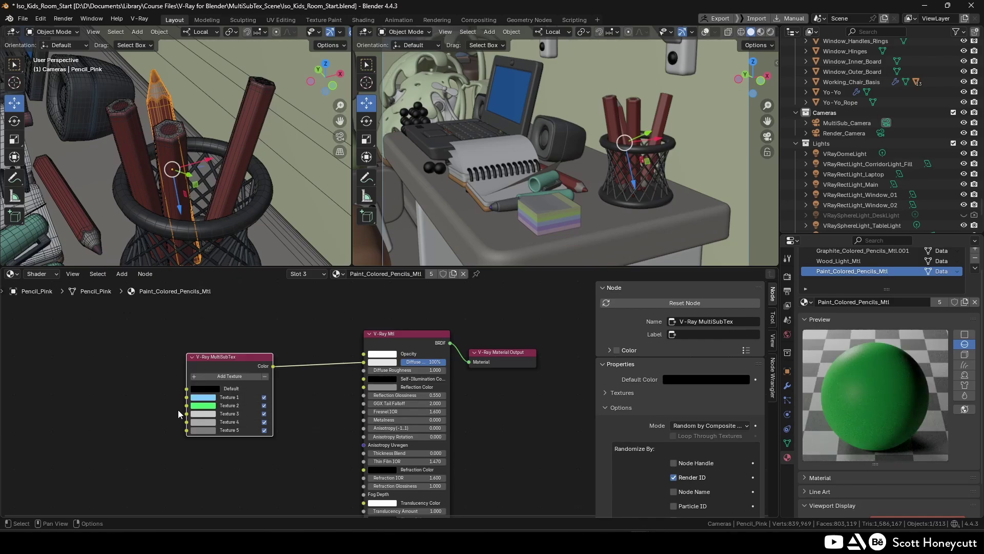
Make Texture 3 of the MultiSubTex pink with hue 0.902, saturation 0.748 and value 0.9.
left_click(206, 414)
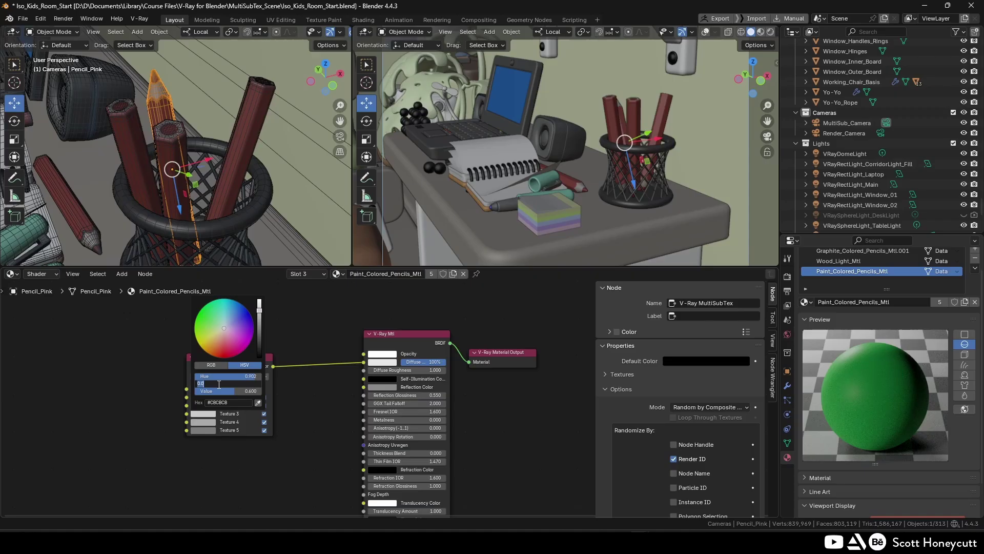
type("0.748")
key("Return")
left_click(241, 389)
type(".9")
key("Return")
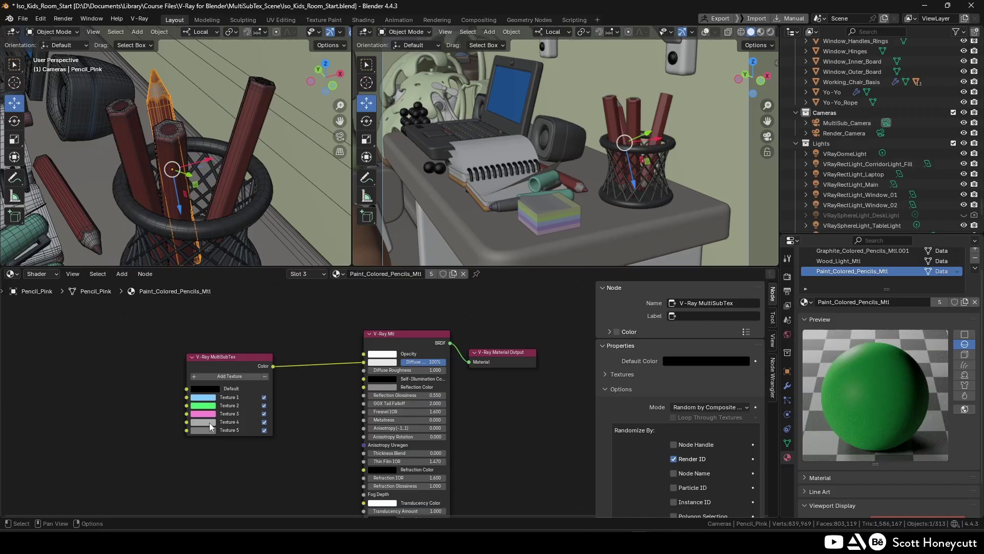
Make Texture 4 of the MultiSubTex red with saturation 0.95 and value 0.8.
left_click(210, 423)
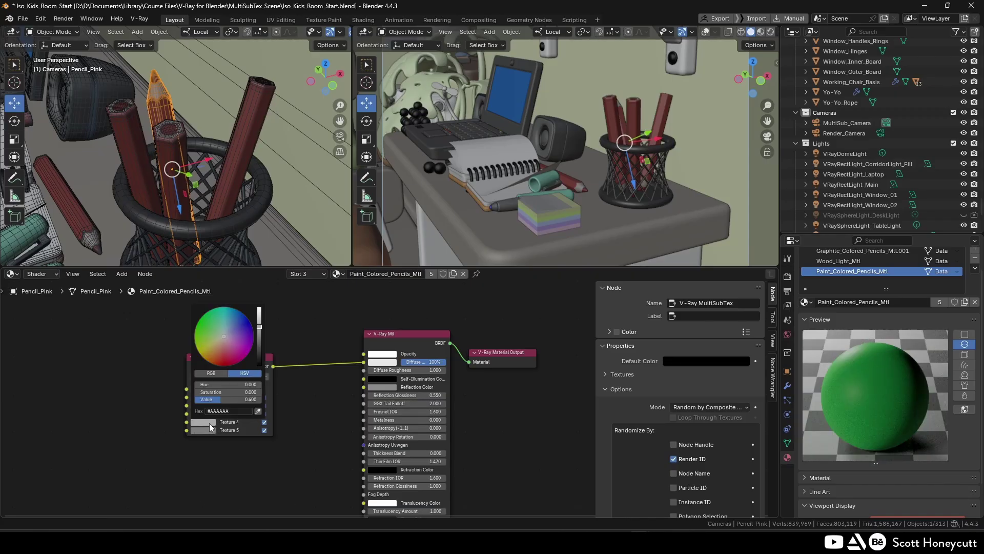
left_click(244, 391)
type(".95")
key("Return")
left_click(244, 399)
type(".8")
key("Return")
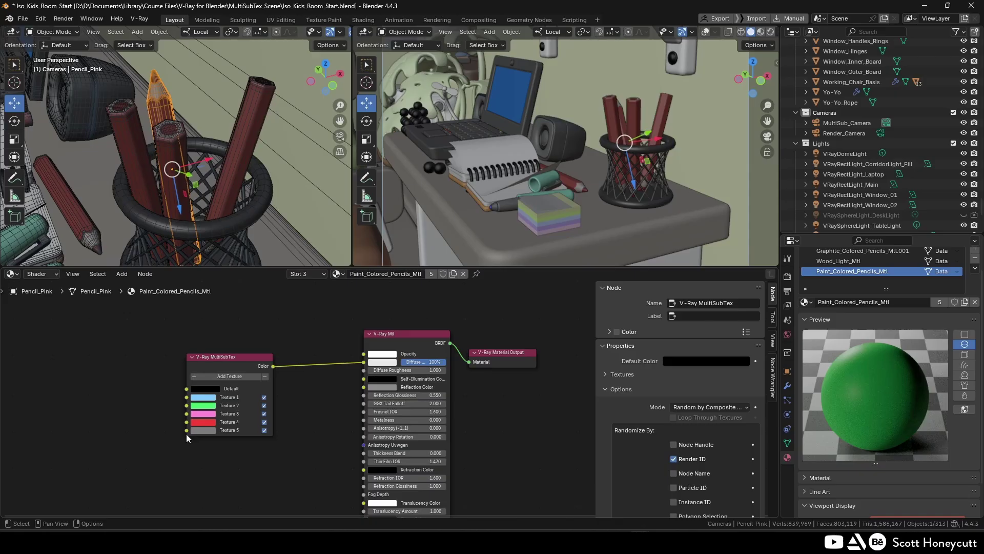
Make Texture 5 of the MultiSubTex yellow by setting its hue to 0.109, raising its saturation and setting its value to 1.
left_click(196, 432)
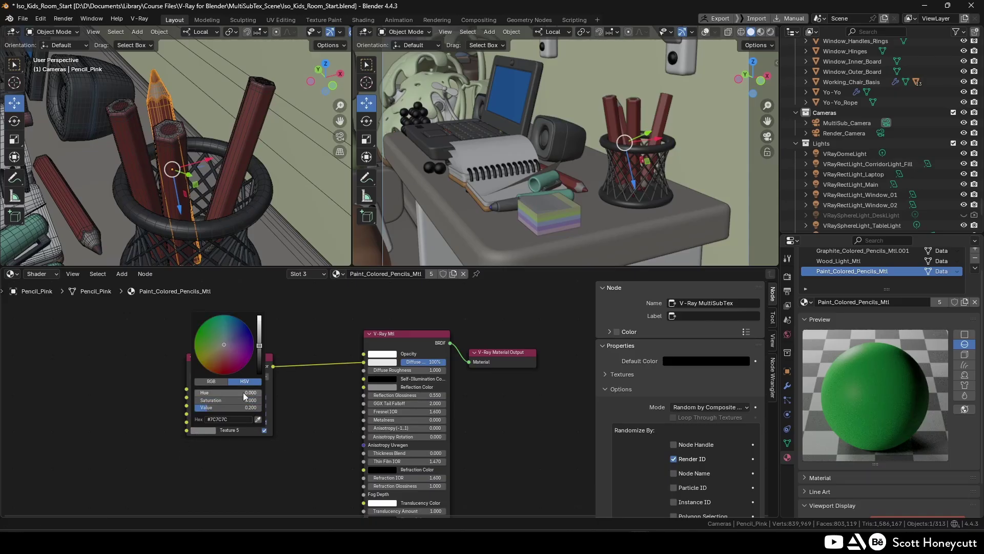
left_click(244, 393)
type(".109")
key("Return")
left_click(244, 400)
left_click(244, 407)
type("1")
key("Return")
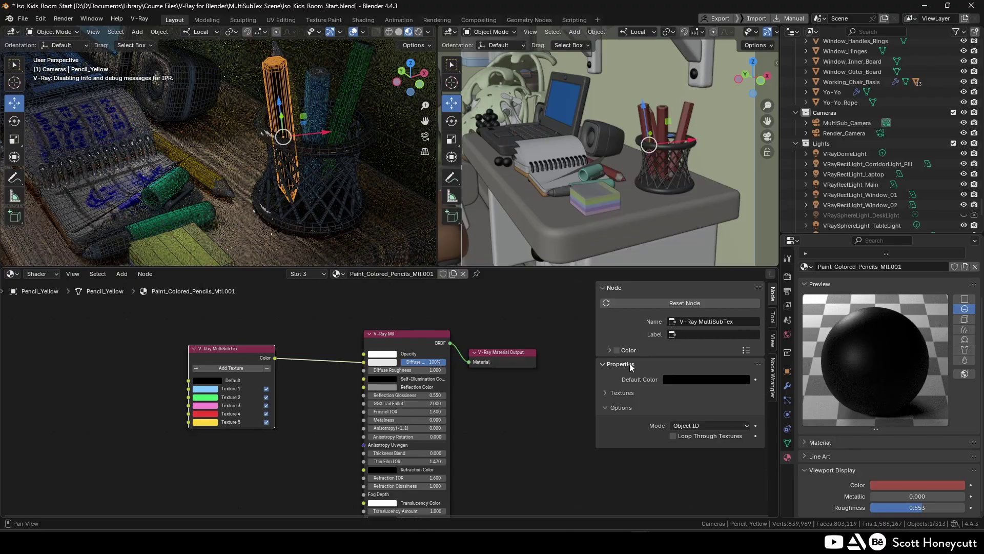
Set the MultiSubTex mode of Paint_Colored_Pencils_Mtl to Object ID and enable Loop Through Textures.
left_click(617, 350)
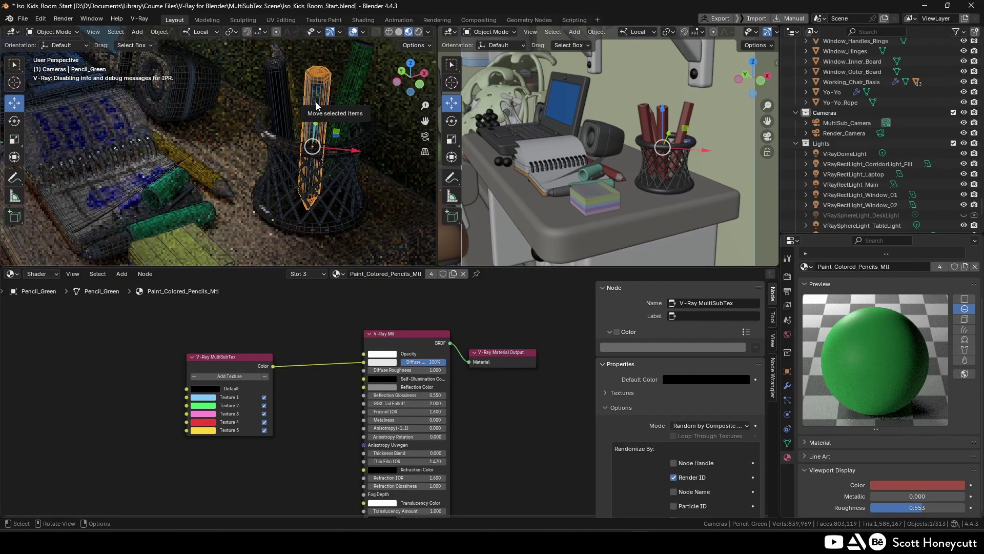
scroll(890, 170, "up", 20)
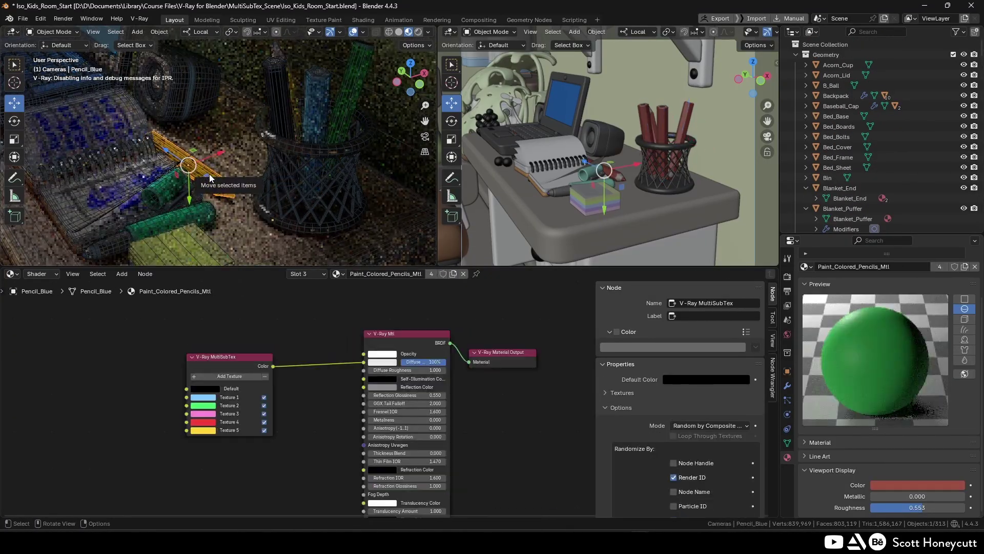
left_click(710, 425)
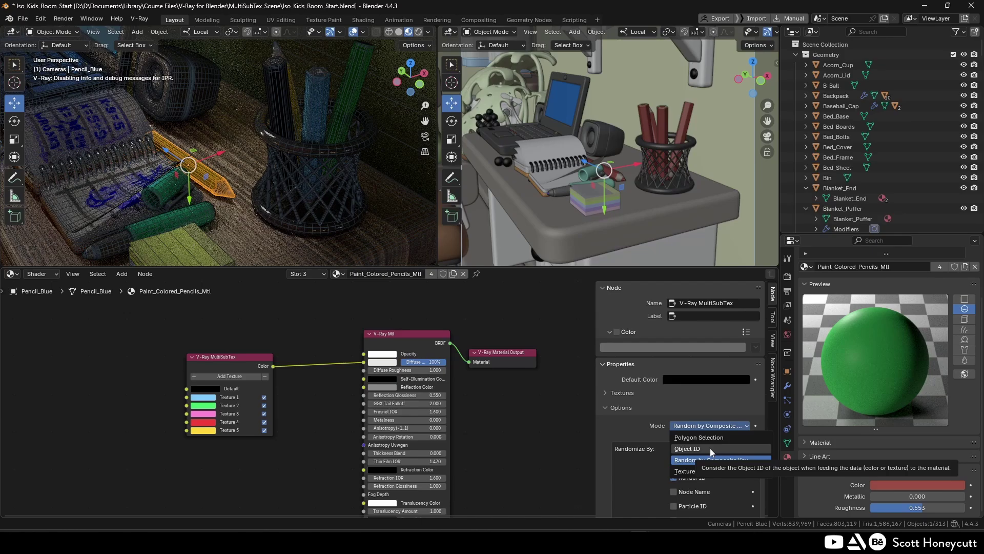
left_click(709, 448)
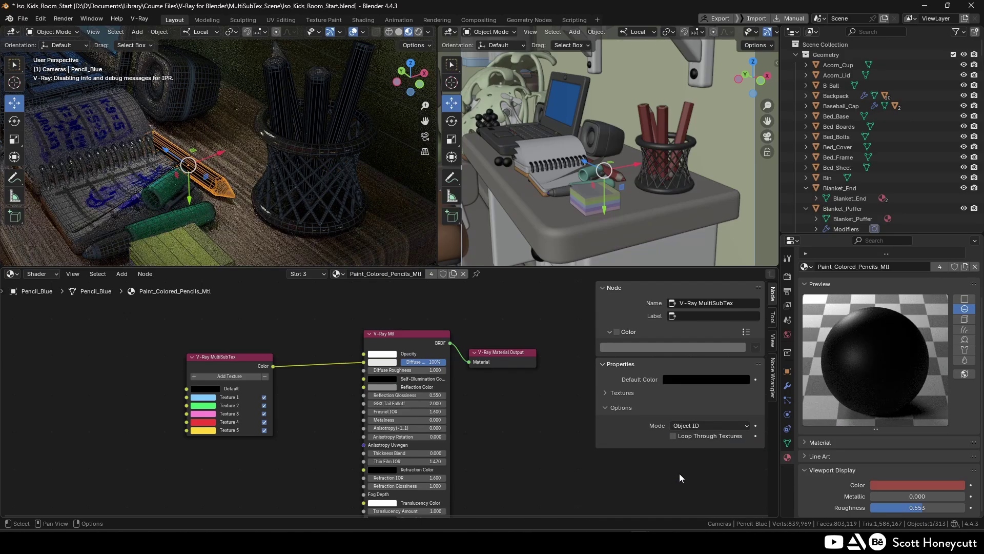
left_click(681, 436)
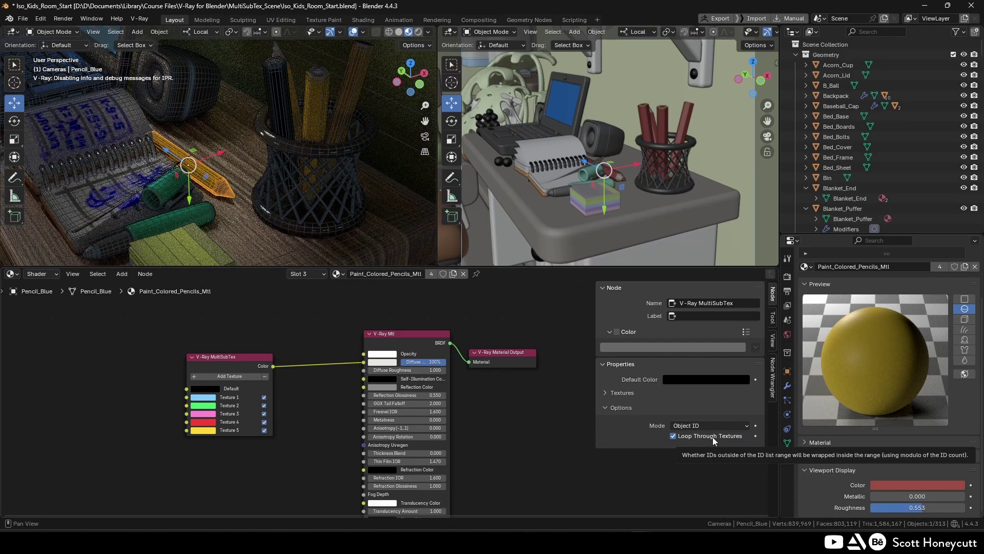
Expand the V-Ray Object Properties and set the green pencil's Object ID to 2.
left_click(787, 371)
scroll(822, 322, "down", 5)
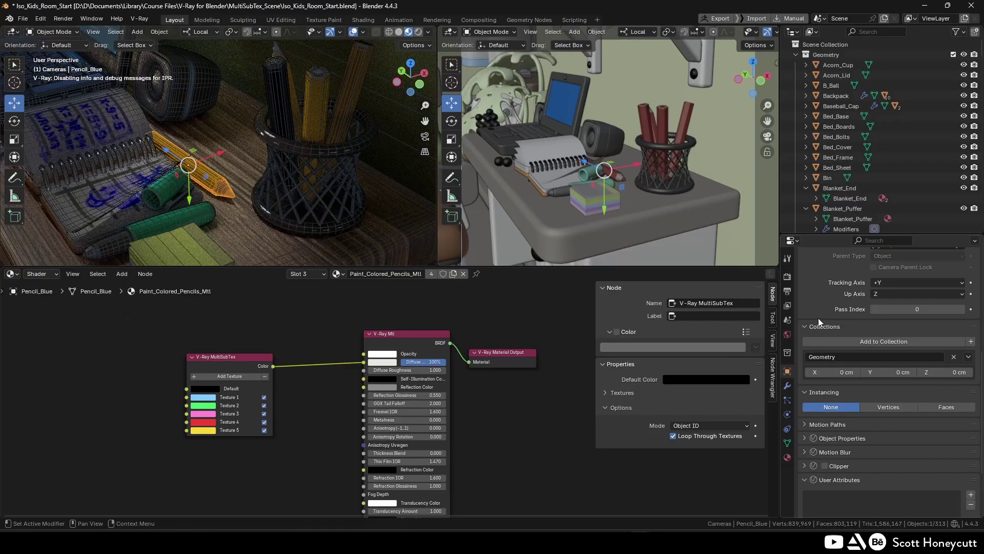
left_click(842, 439)
scroll(872, 410, "down", 3)
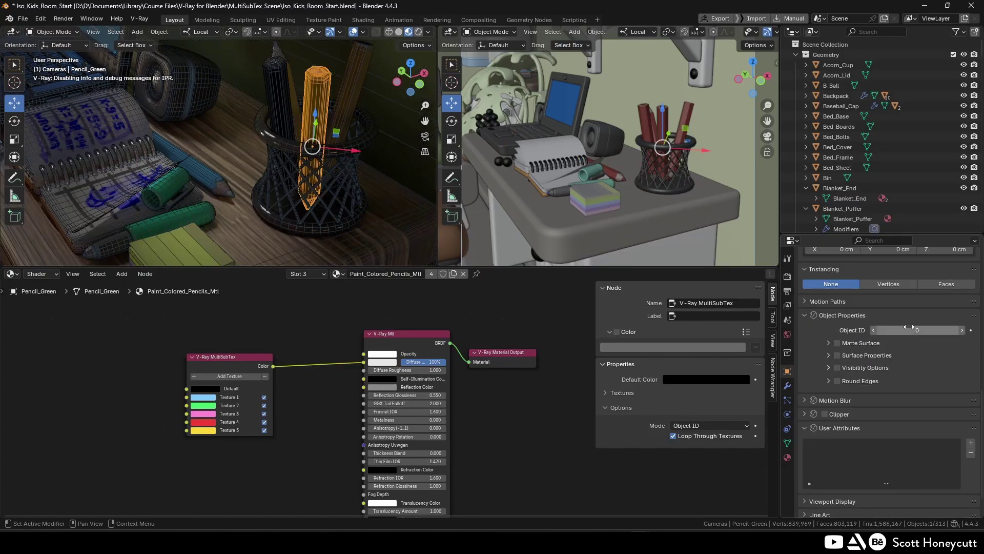
left_click(912, 329)
type("2")
key("Return")
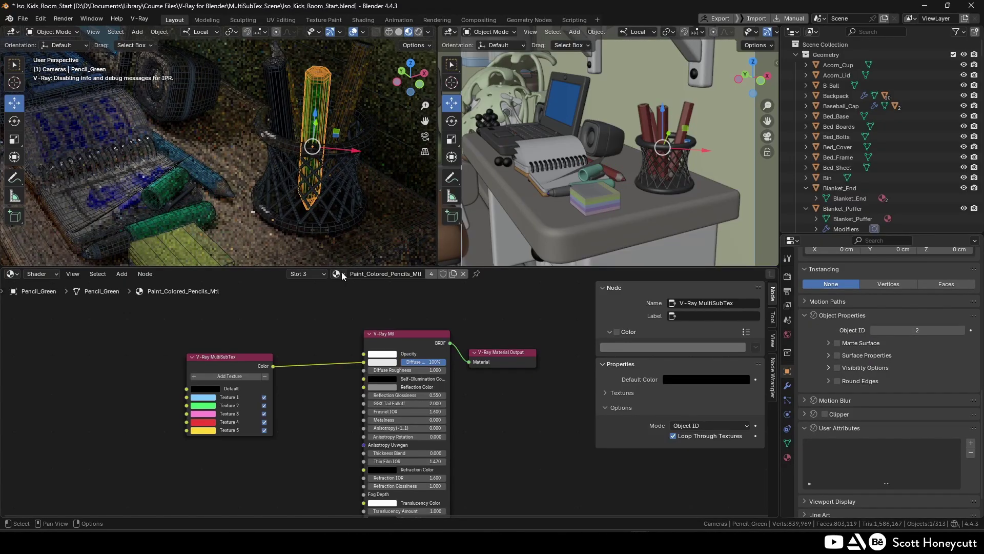
Show the paint material of the red pencil and set that pencil's Object ID to 4.
left_click(344, 110)
scroll(848, 288, "up", 8)
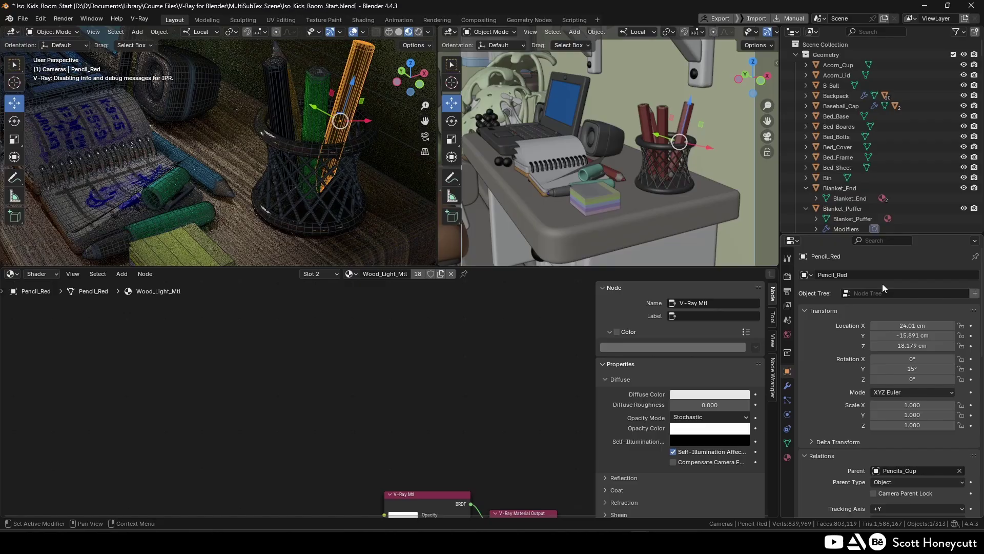
left_click(788, 457)
left_click(852, 298)
scroll(905, 426, "up", 6, "ctrl")
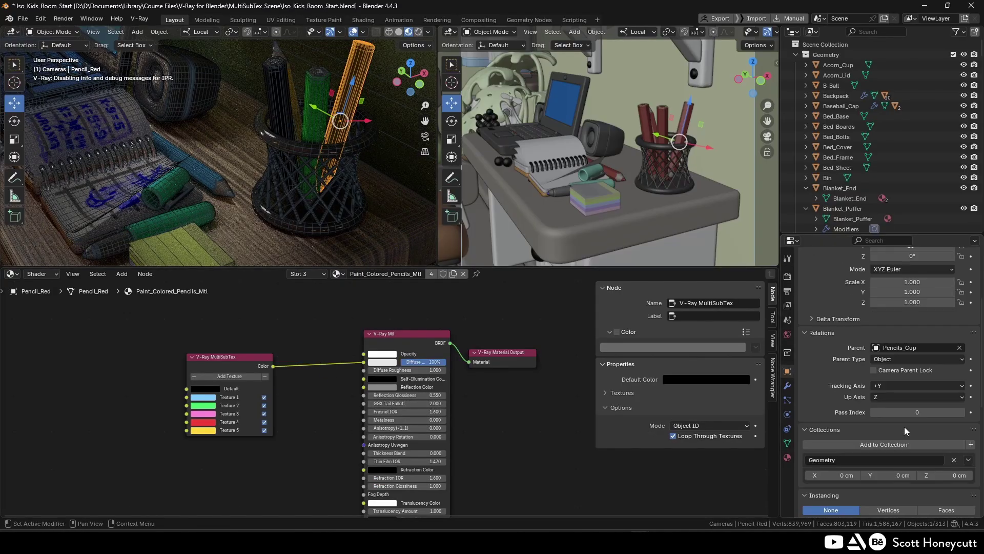
left_click(905, 412)
type("4")
key("Return")
Set the pink pencil's Object ID to 3.
left_click(297, 103)
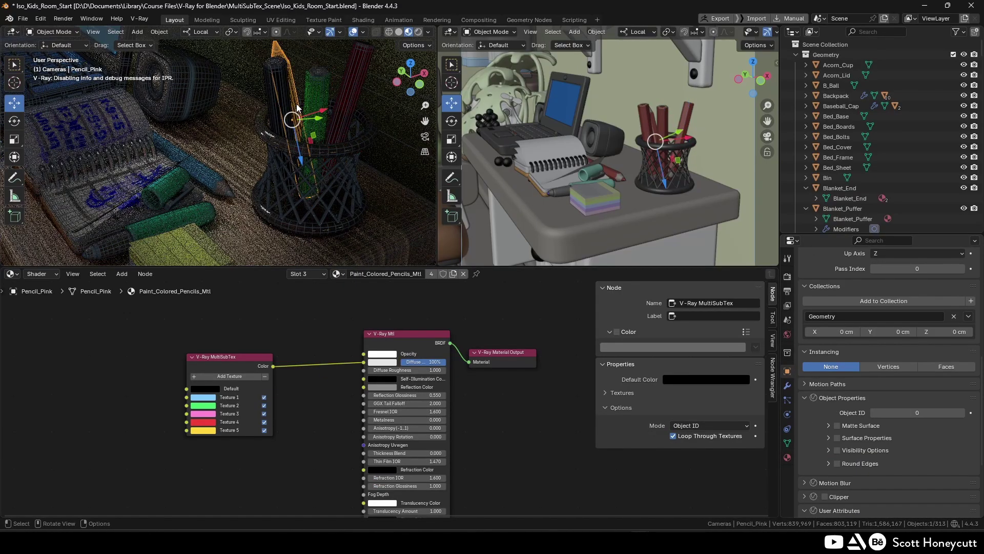
left_click(905, 413)
type("3")
key("Return")
Set the yellow pencil's Object ID to 5 and save the scene file.
left_click(275, 87)
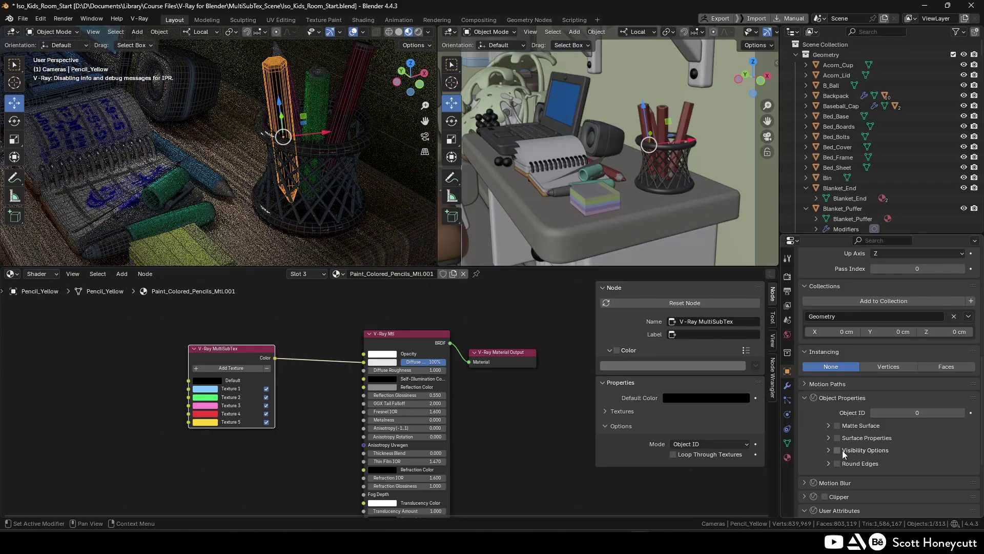
left_click(897, 413)
type("5")
key("Return")
left_click(169, 245)
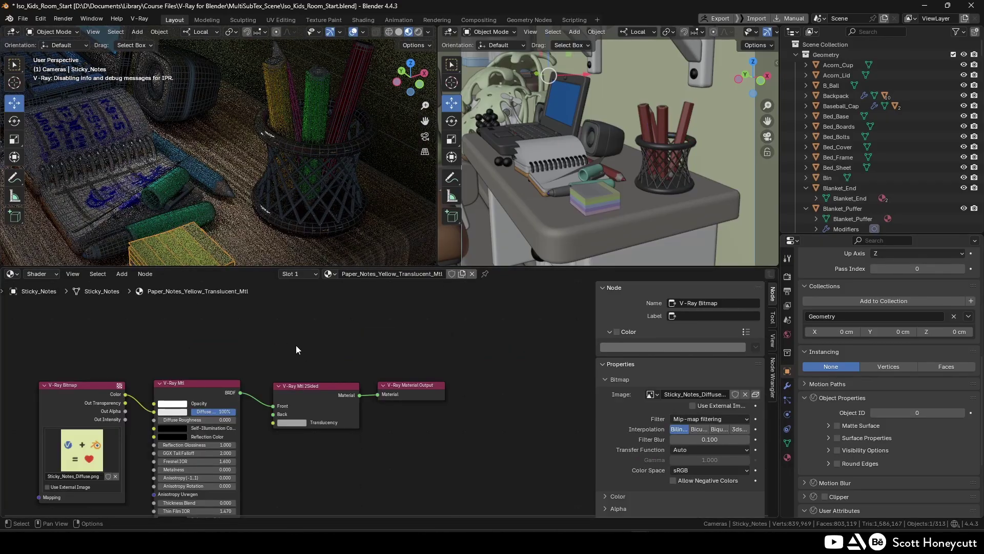
key("ctrl+s")
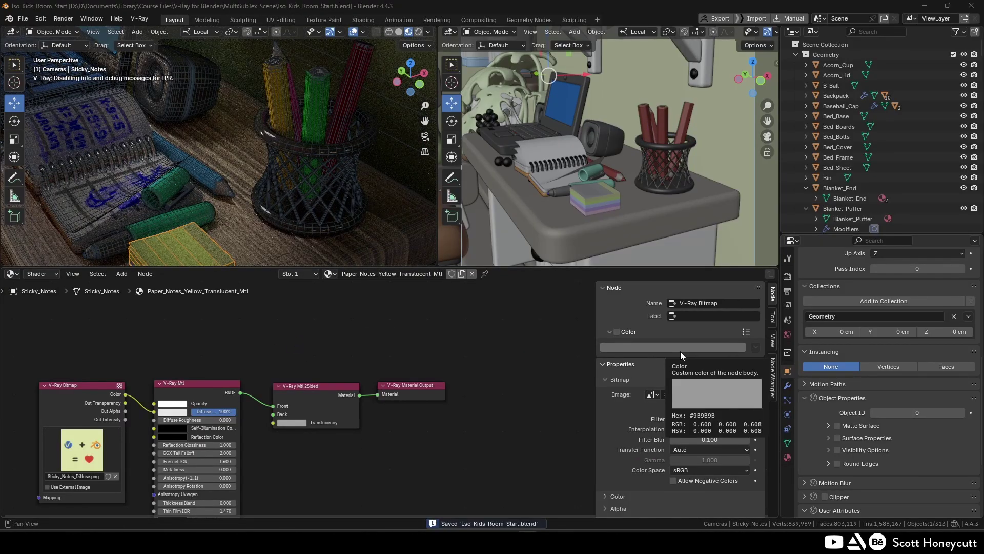
Assign the Graphite_Colored_Pencils_Mtl.001 material to slot 3 of the green pencil.
left_click(313, 123)
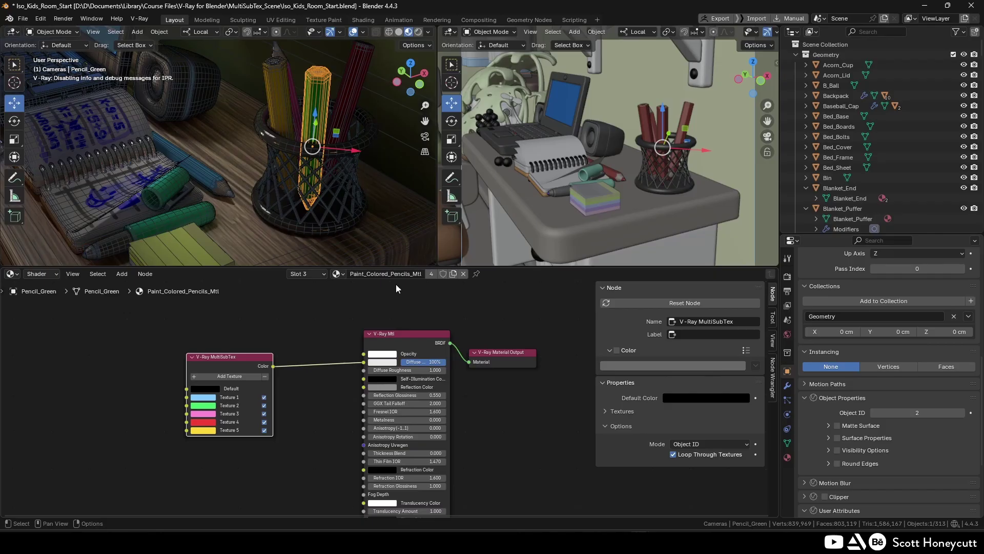
left_click(337, 274)
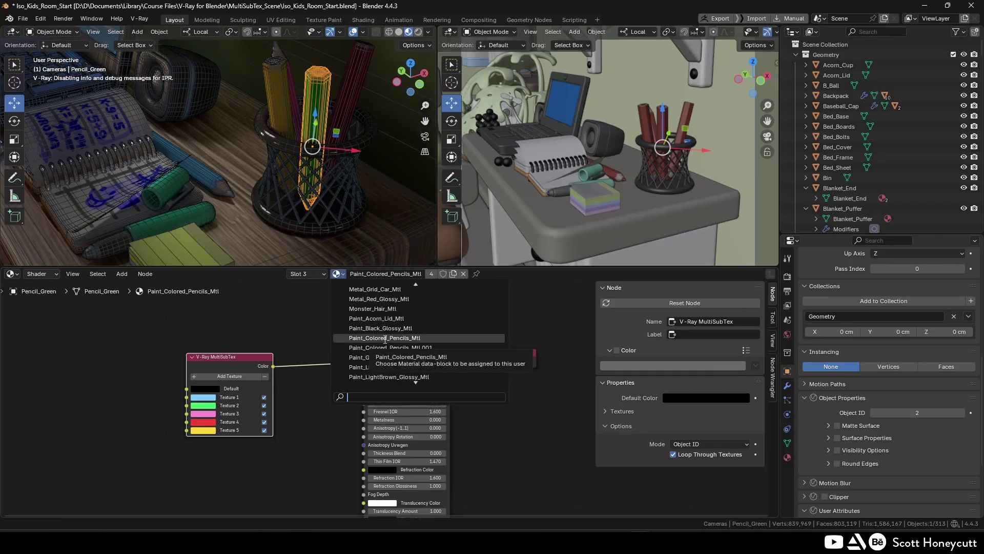
left_click(413, 377)
left_click(334, 274)
scroll(400, 353, "down", 20)
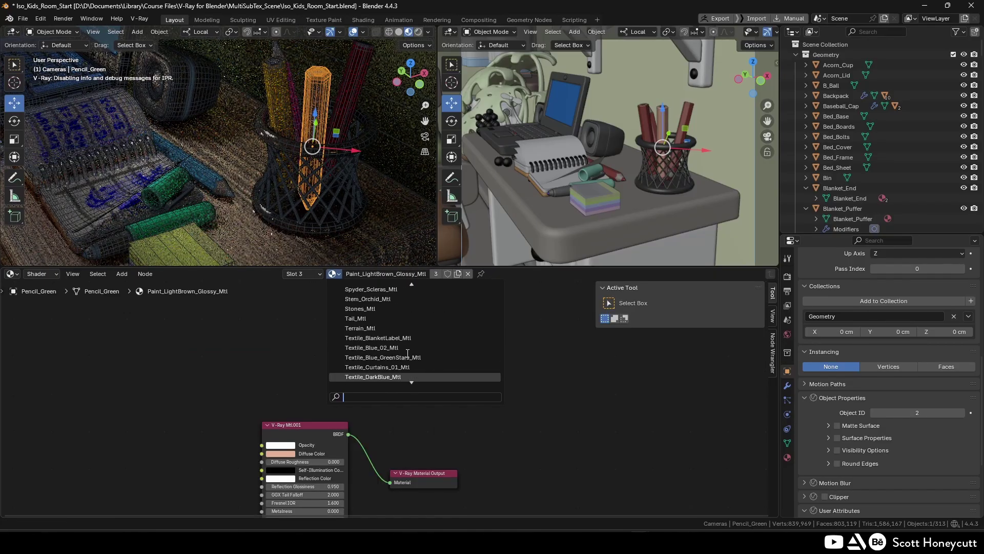
scroll(410, 344, "up", 6)
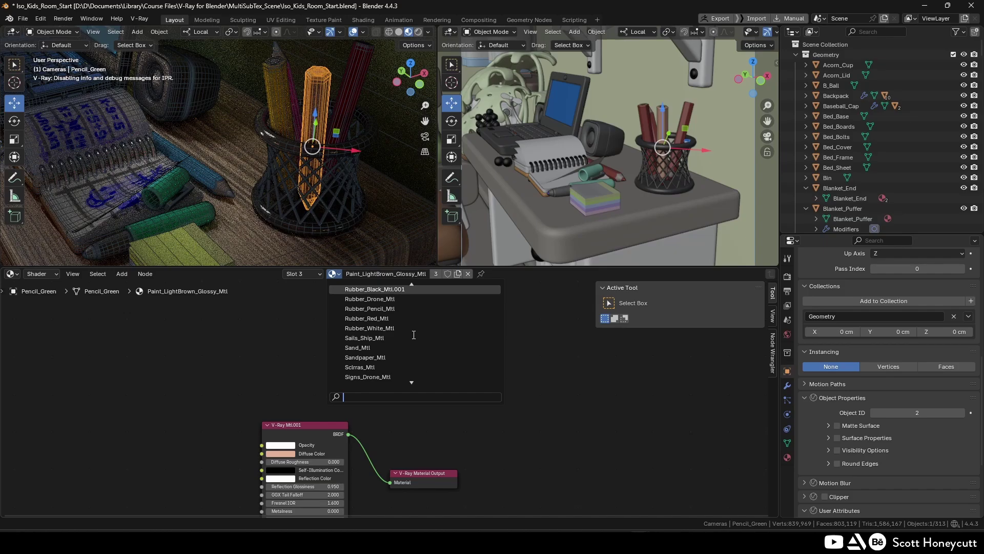
scroll(414, 335, "up", 10)
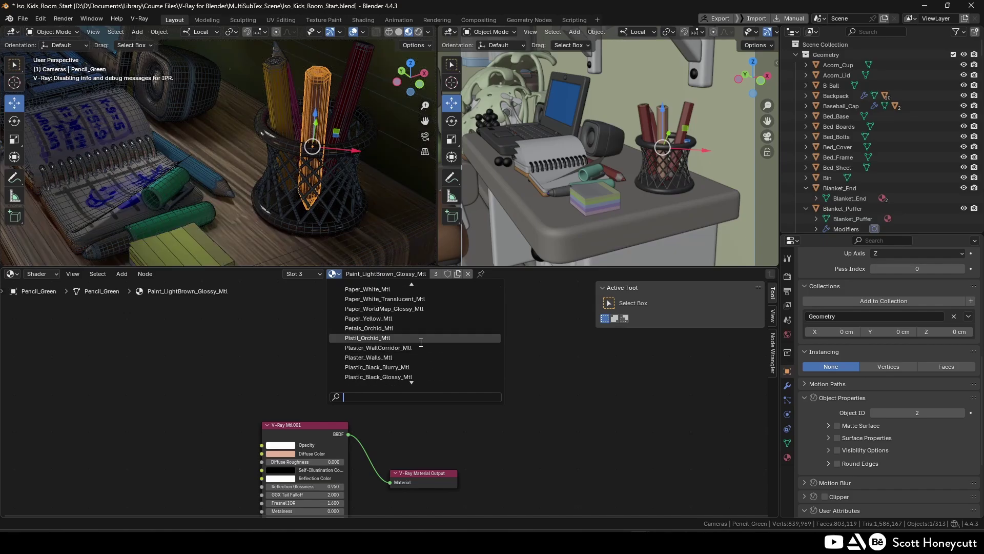
scroll(421, 343, "up", 10)
scroll(421, 342, "up", 15)
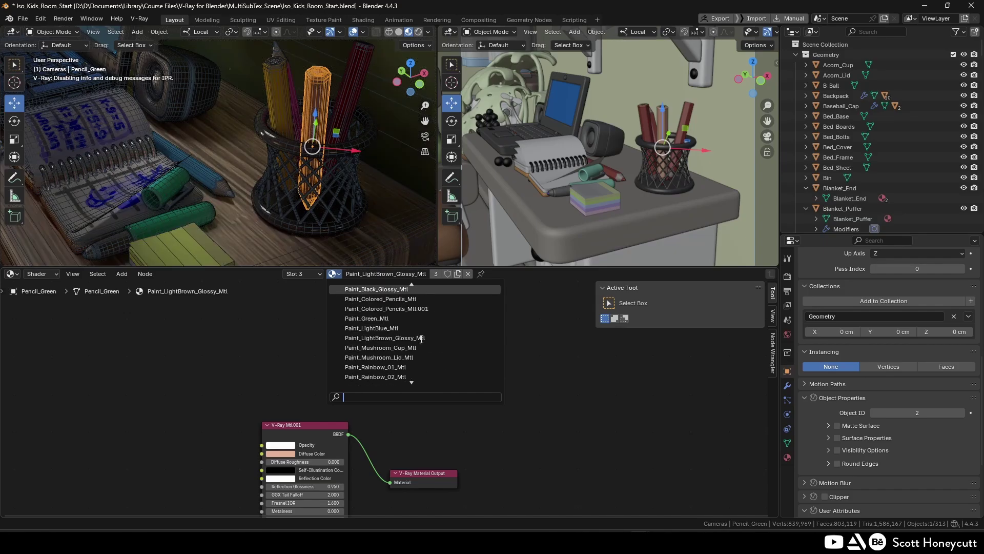
left_click(410, 319)
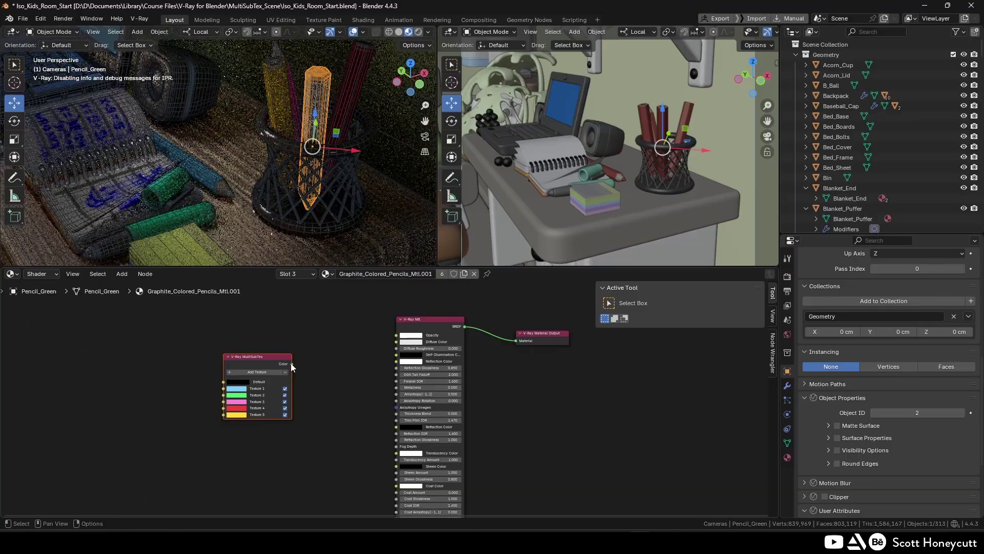
Select the desk top and start a V-Ray production render.
left_click(369, 240)
left_click(138, 18)
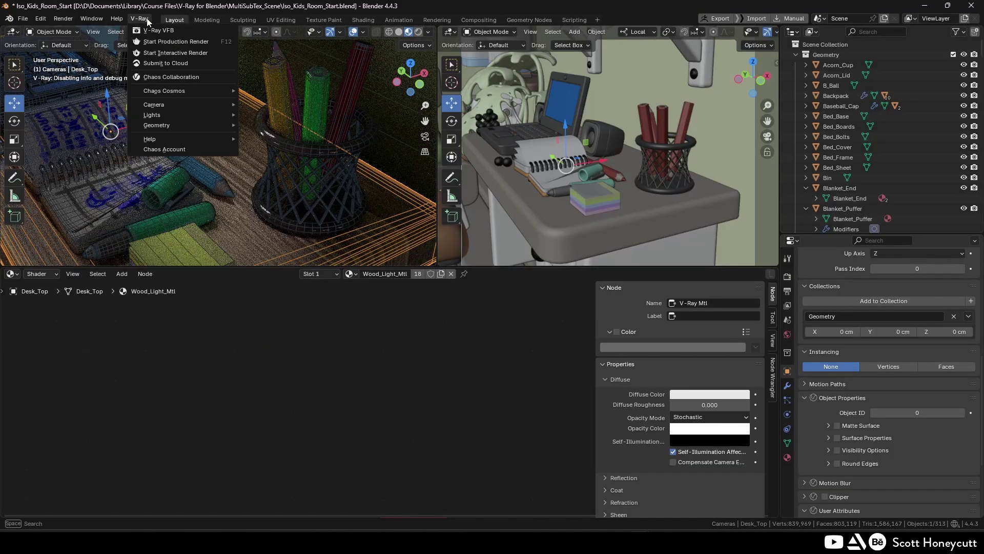
left_click(159, 40)
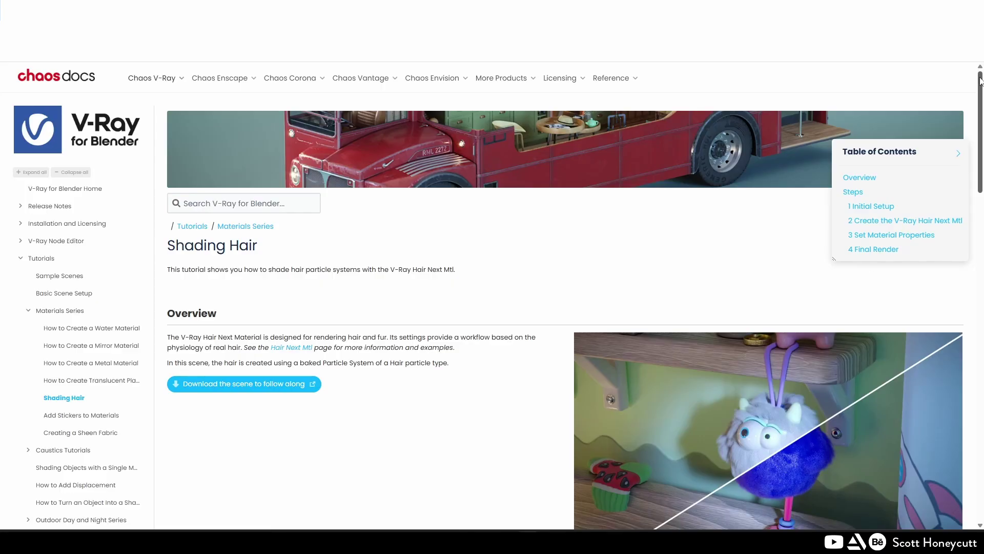
Browse the Shading Hair, Add Stickers to Materials and Creating a Sheen Fabric tutorials on the Chaos Docs site.
left_click_drag(979, 81, 972, 447)
left_click(84, 415)
left_click(82, 433)
key("Home")
left_click(51, 311)
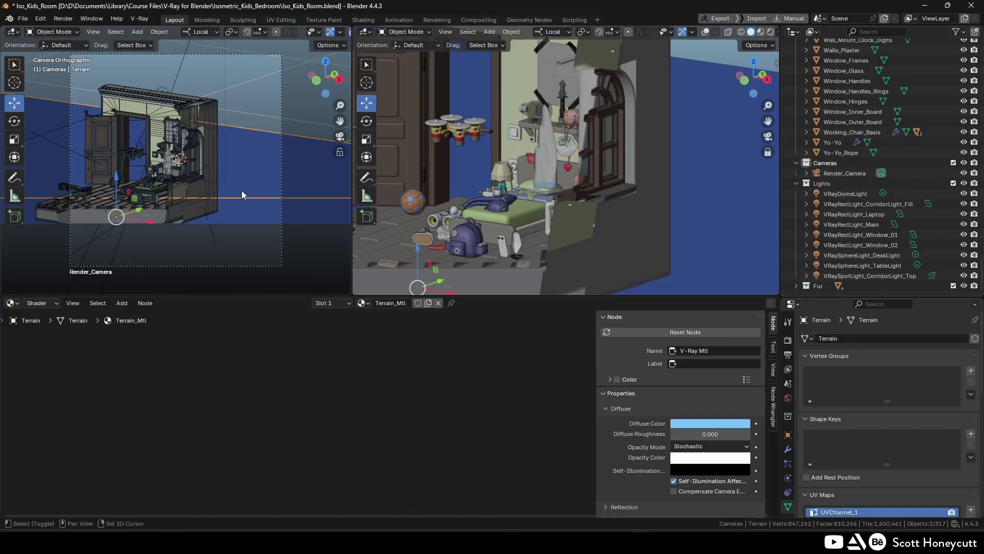
Add a V-Ray physical camera to the kids' room scene and view the scene through it.
key("shift+a")
left_click(138, 19)
left_click(290, 105)
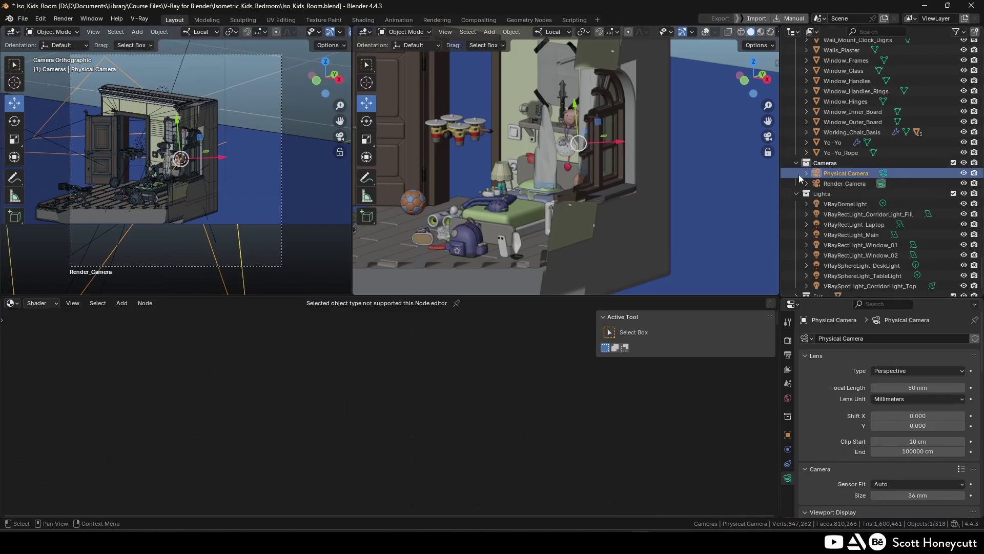
key("KP_Decimal")
key("KP_0")
Frame the furry monster through the physical camera and turn off Camera to View.
key("n")
key("n")
left_click_drag(199, 171, 244, 166, "alt")
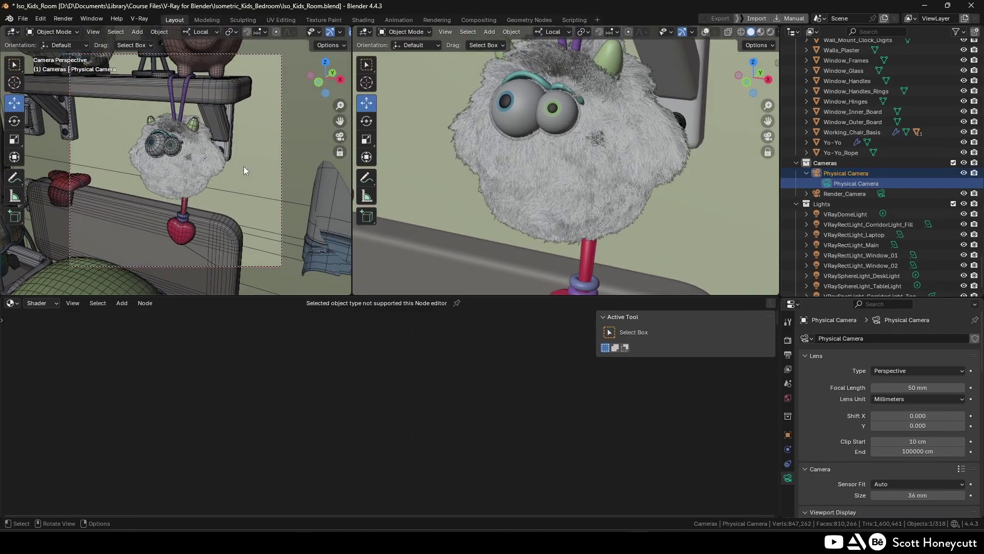
key("n")
left_click(269, 200)
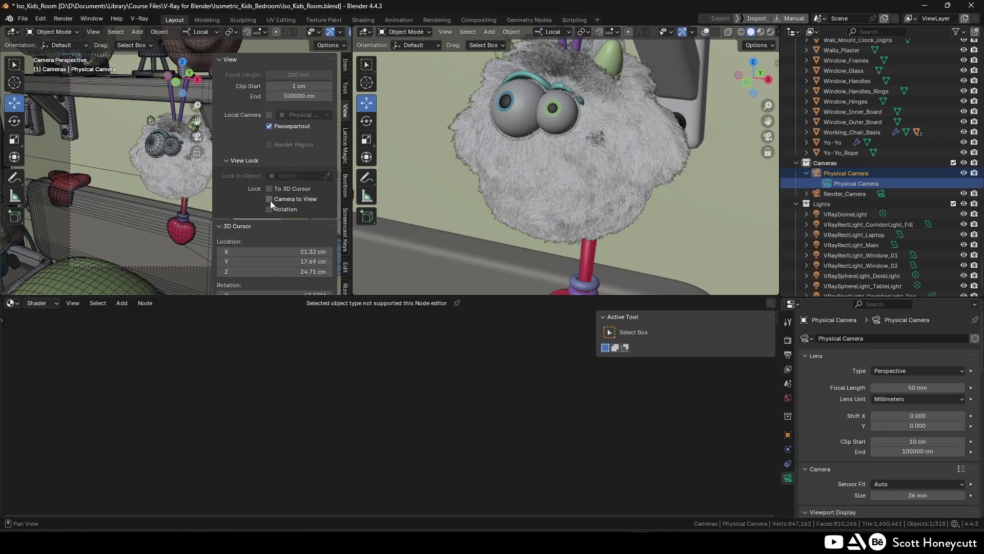
key("n")
Rearrange the workspace into one wide 3D viewport with the outliner and a full-height properties editor beside it.
right_click(780, 132)
left_click(733, 165)
right_click(833, 296)
left_click(789, 321)
left_click_drag(352, 215, 587, 220)
Select the Monster_Body mesh in the Fur collection and save the scene file.
scroll(646, 226, "down", 5)
left_click(661, 224)
key("ctrl+s")
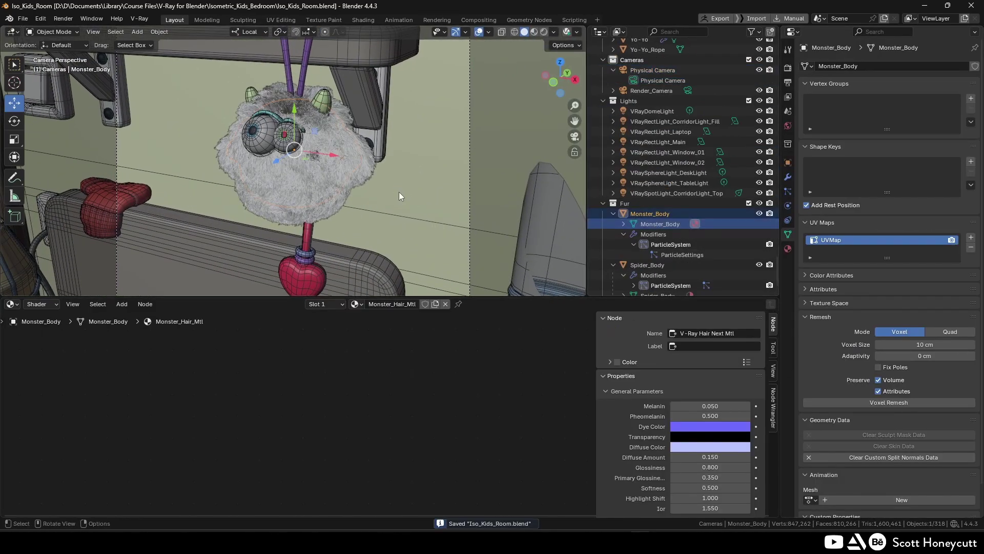
Look through the physical camera and rename its camera data as My Camera.
left_click(662, 80)
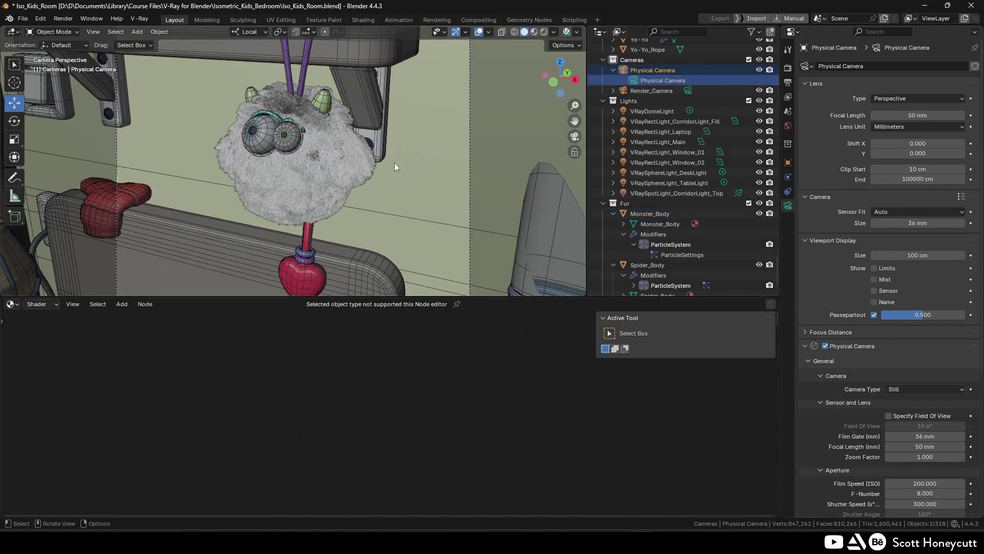
key("KP_Decimal")
key("KP_0")
double_click(663, 80)
type("My Camera")
key("Return")
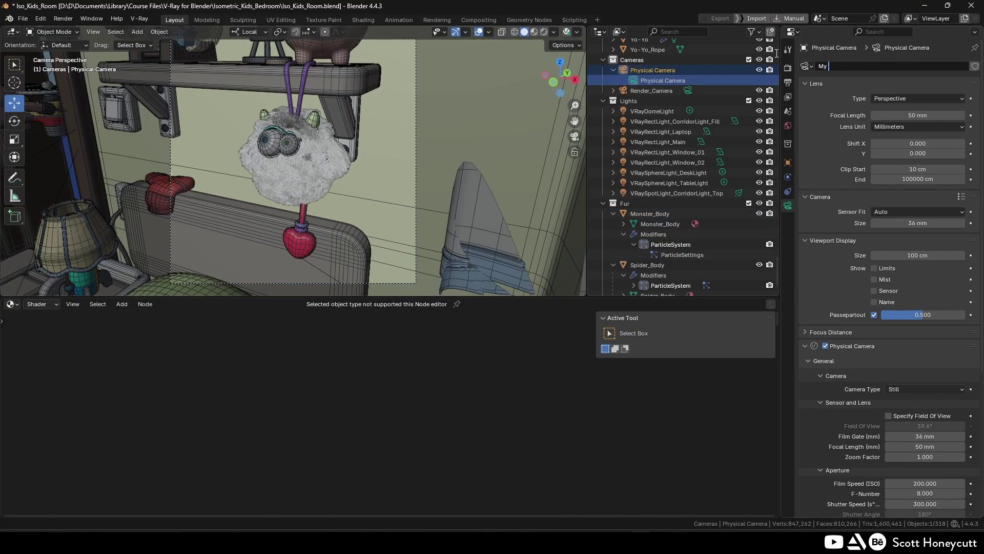
Show the furry monster's Monster_Hair_Mtl nodes, save the file and delete the existing V-Ray Hair Next Mtl node.
left_click(304, 170)
left_click(72, 304)
left_click(89, 377)
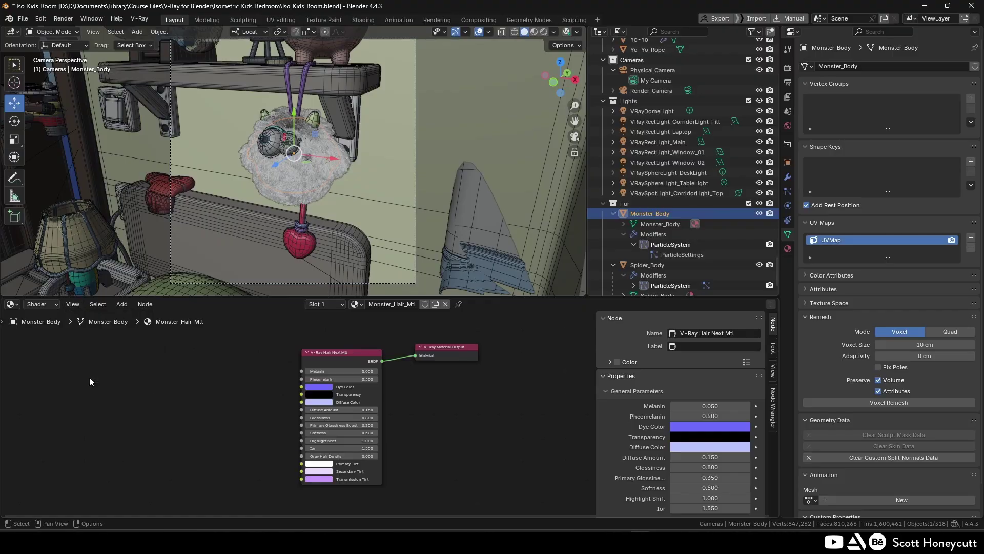
key("ctrl+s")
key("x")
Add a fresh V-Ray Hair Next Mtl node, connect its BRDF to the material output and save the file.
left_click(122, 304)
mouse_move(143, 316)
left_click(224, 375)
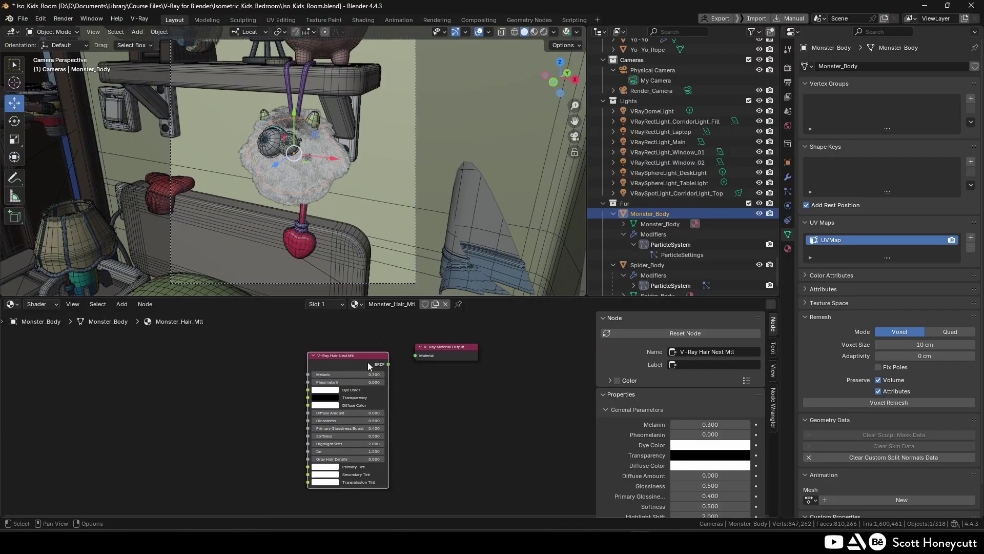
left_click(362, 356)
left_click_drag(381, 358, 415, 355)
key("ctrl+s")
Render the camera view of the furry monster and view it in the V-Ray Frame Buffer.
left_click(534, 32)
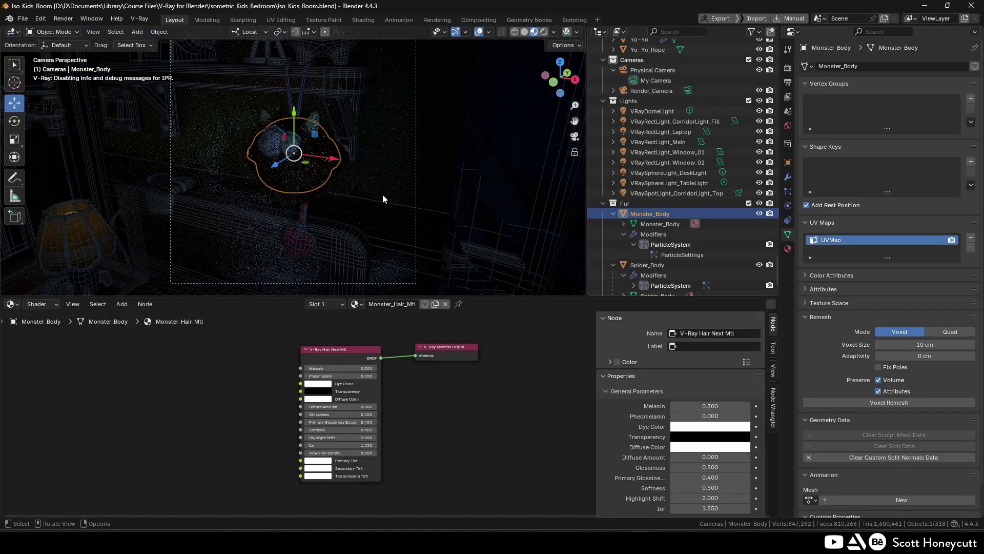
left_click(139, 18)
left_click(161, 32)
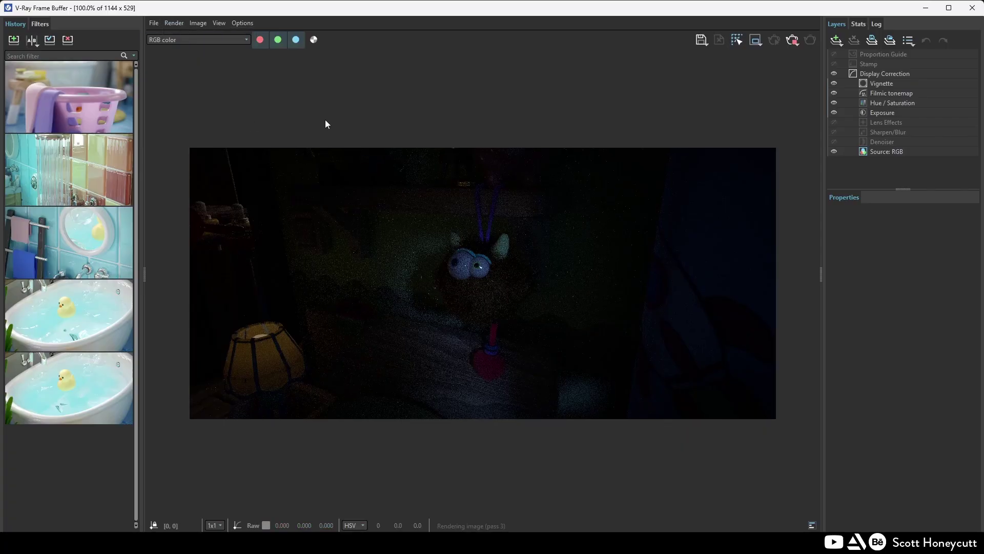
left_click(174, 23)
left_click(185, 38)
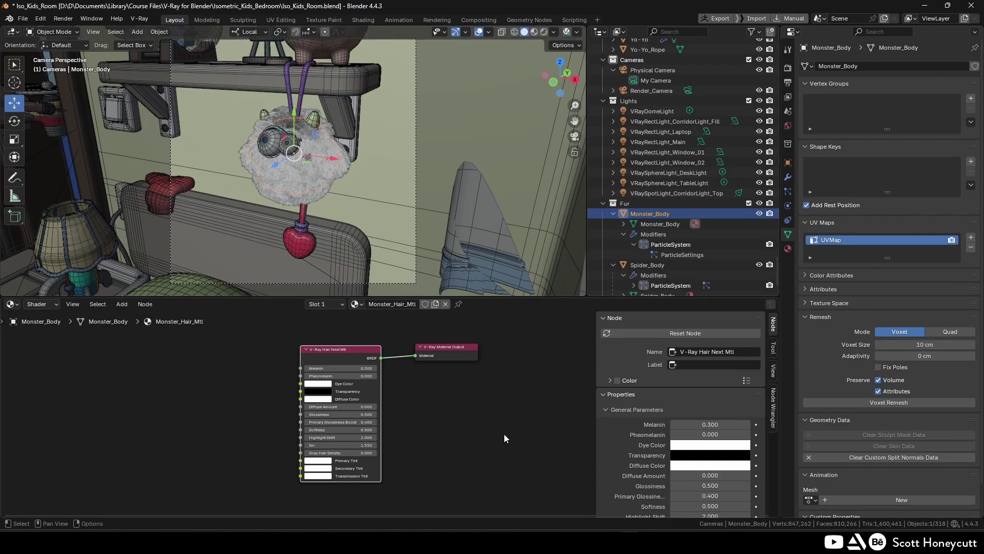
Save the file, show the Monster_Hair_Mtl material properties and set Melanin to 0.05.
key("ctrl+s")
scroll(329, 361, "up", 1)
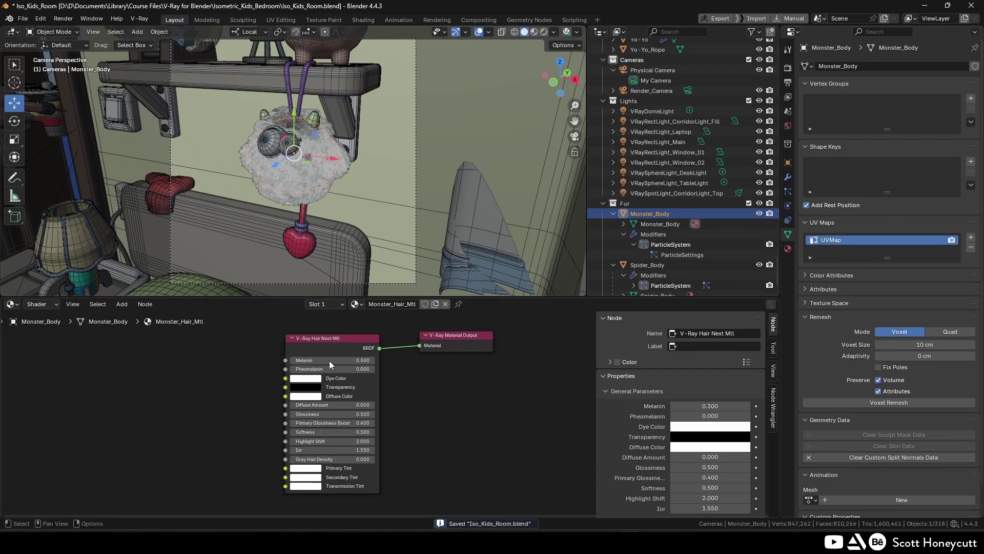
left_click(788, 249)
left_click(805, 296)
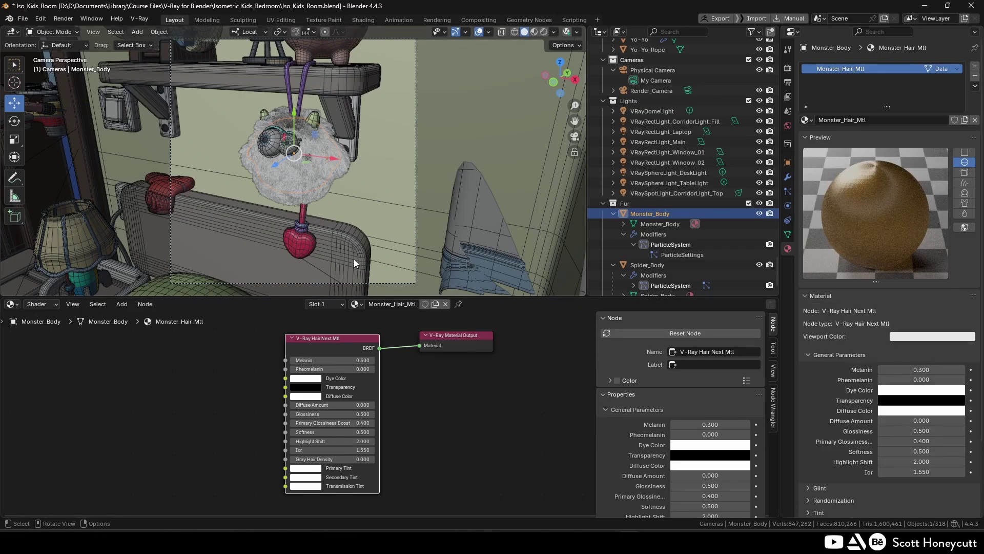
scroll(913, 328, "down", 2)
left_click(913, 328)
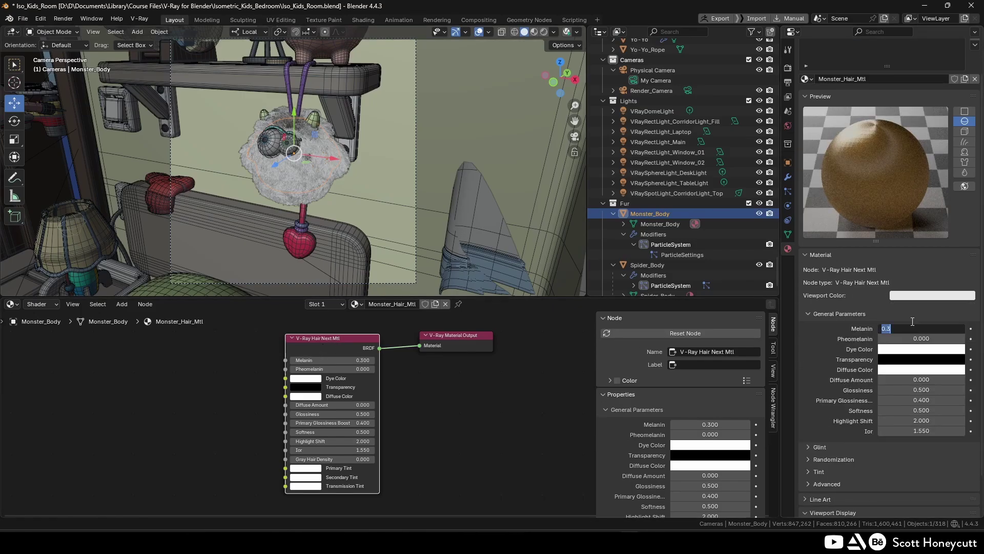
type("0.05")
key("Return")
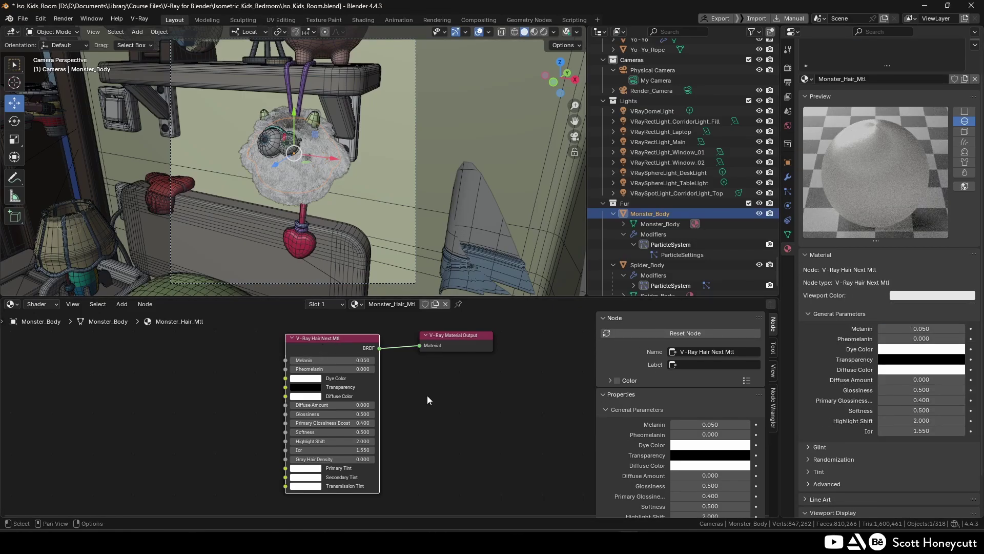
Set the hair material's Dye Color to hue 0.67 and saturation 0.85.
left_click(886, 351)
left_click(930, 298)
type(".67")
key("Return")
left_click(944, 308)
type(".85")
key("Return")
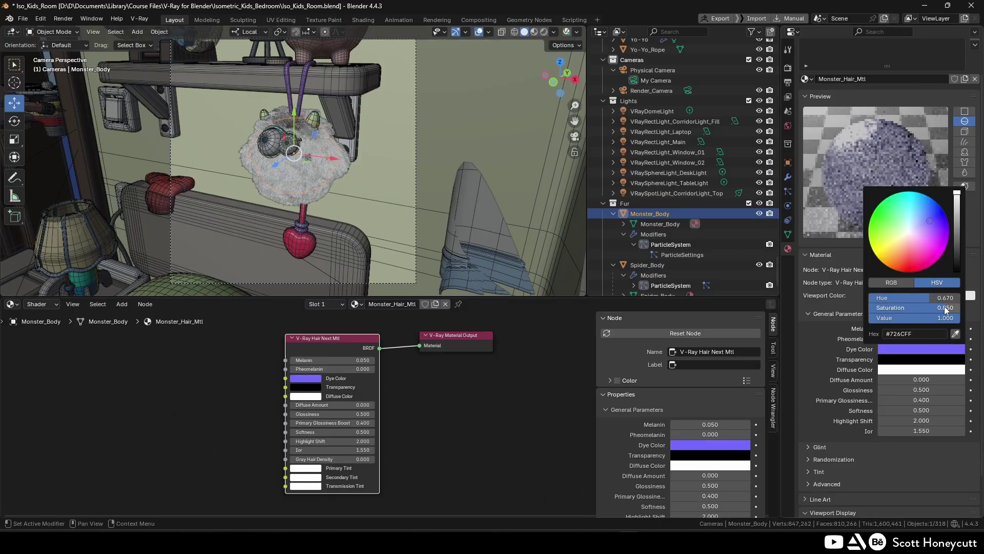
left_click(466, 392)
left_click(377, 375)
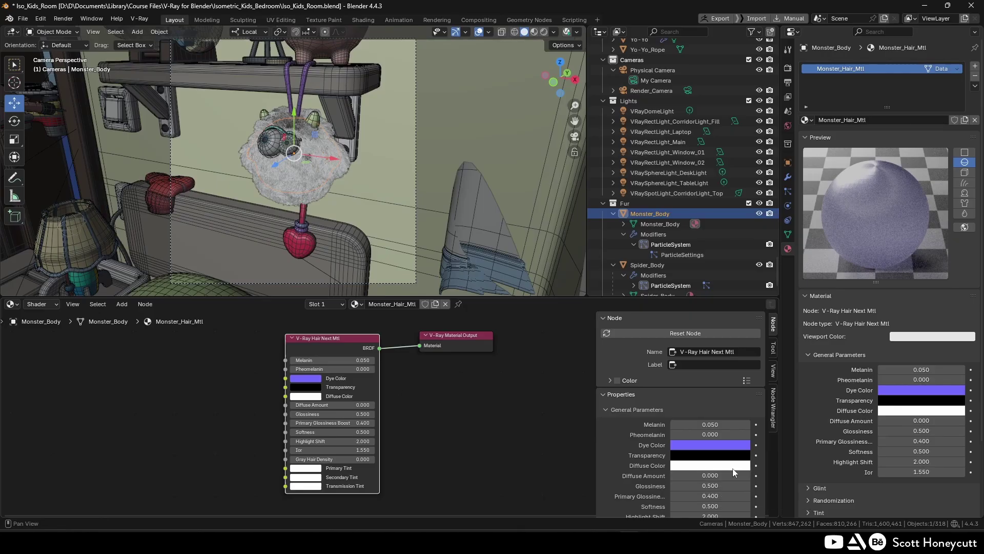
Set the hair material's Diffuse Color to hue 0.646, saturation 0.5 and value 0.98.
left_click(903, 411)
left_click(939, 358)
type(".646")
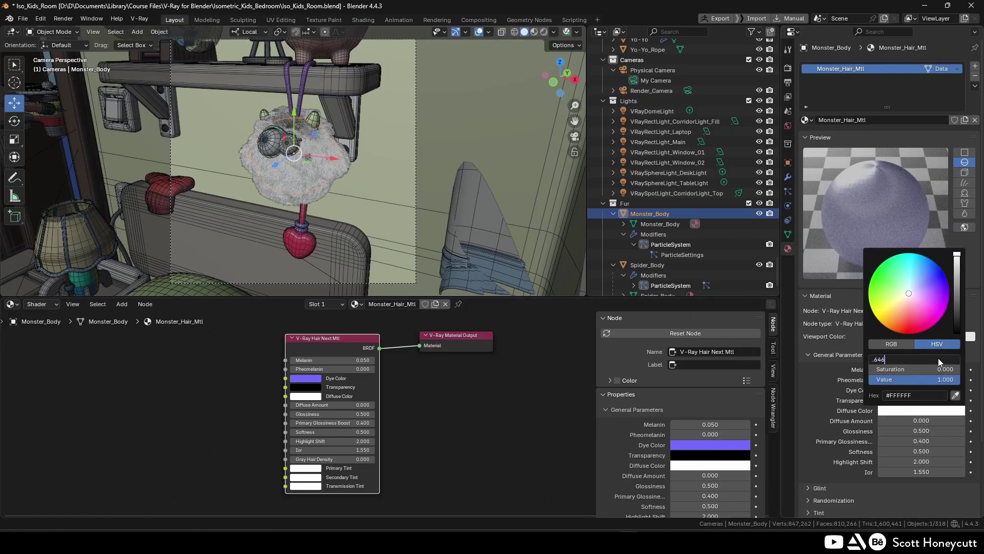
key("Tab")
type(".5")
key("Return")
left_click(942, 379)
type(".98")
key("Return")
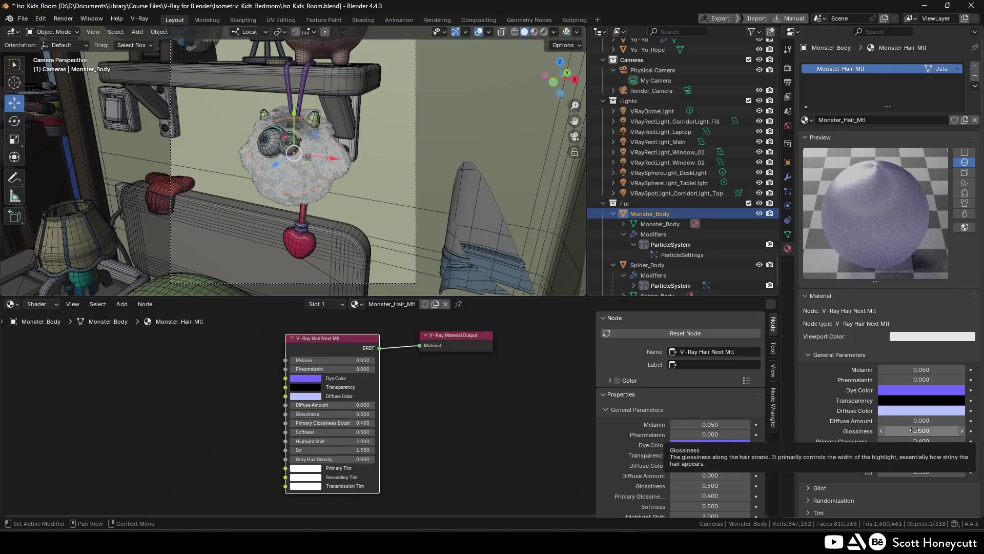
Set the hair material's Glossiness to 0.8 and Highlight Shift to 1.
scroll(915, 431, "down", 1)
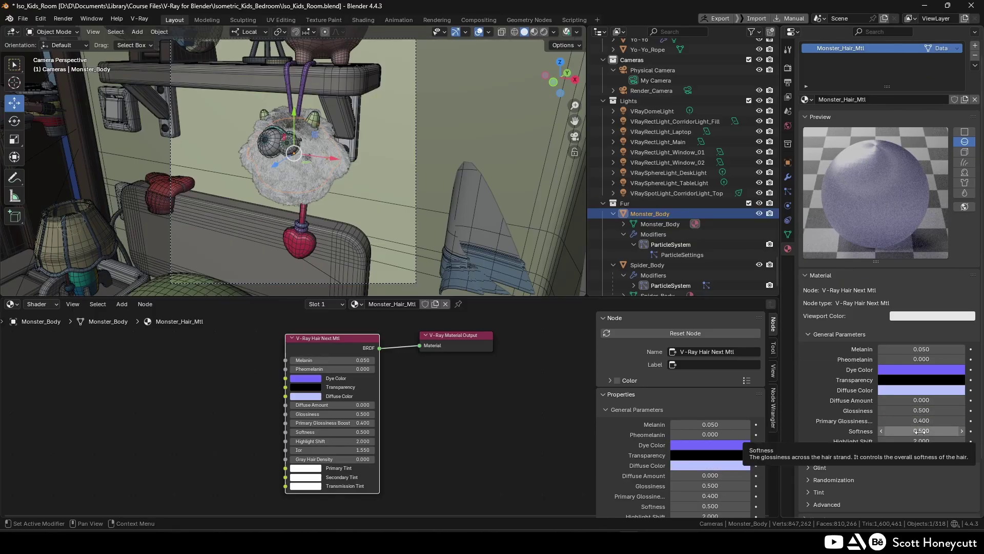
left_click(921, 410)
type(".8")
key("Return")
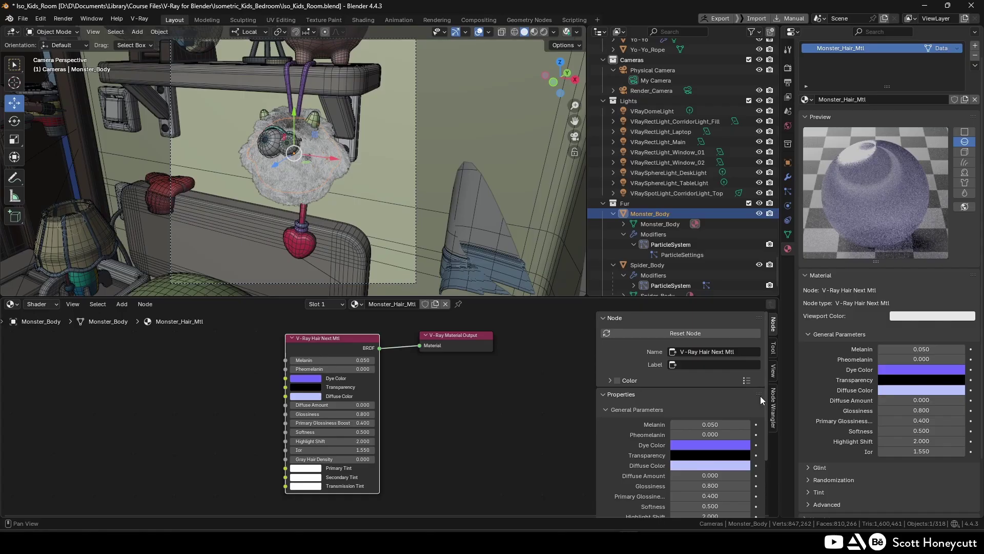
left_click(927, 441)
type("1")
key("Return")
left_click(506, 403)
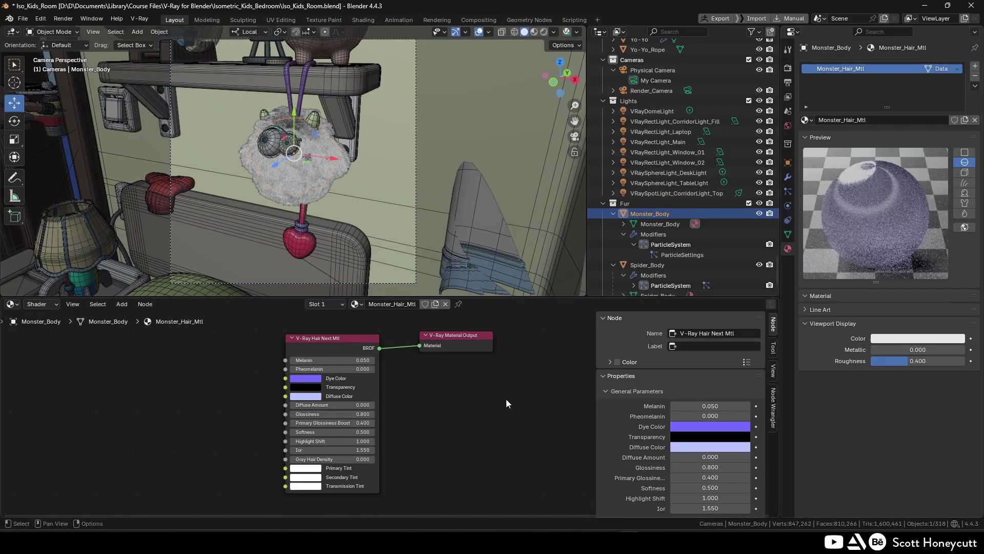
Change the hair material's Secondary Tint to a light magenta and open the Transmission Tint colour.
left_click(318, 349)
scroll(883, 313, "down", 5)
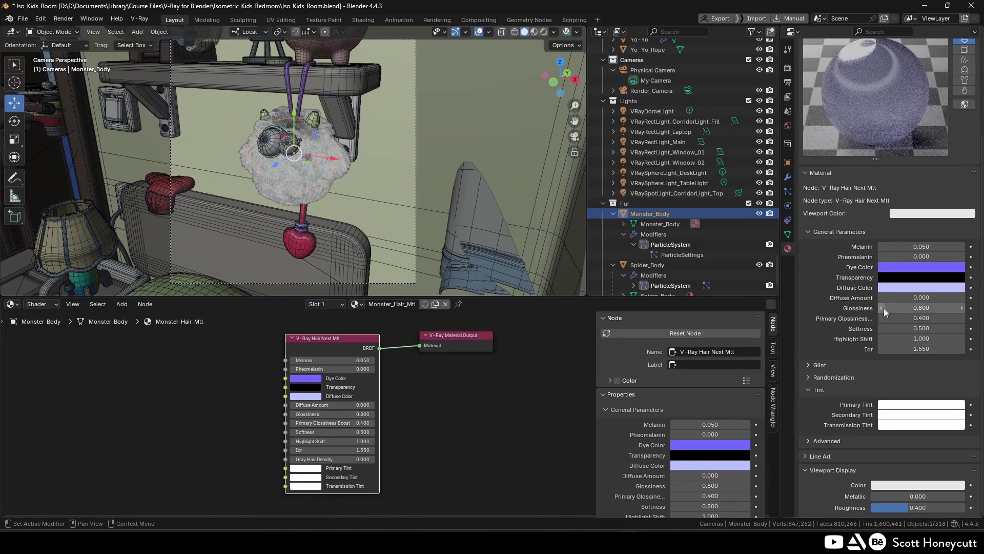
left_click(896, 419)
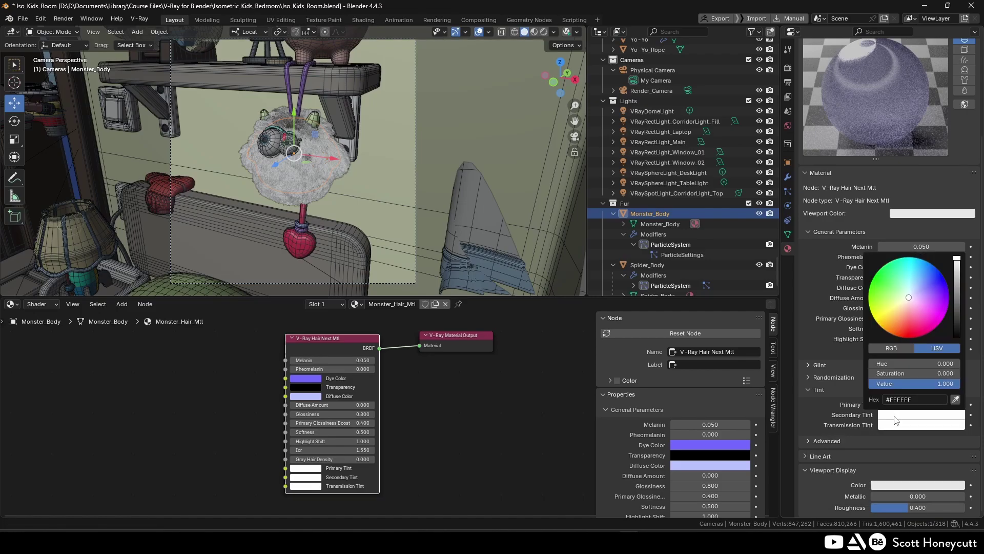
left_click_drag(910, 296, 926, 309)
left_click(905, 425)
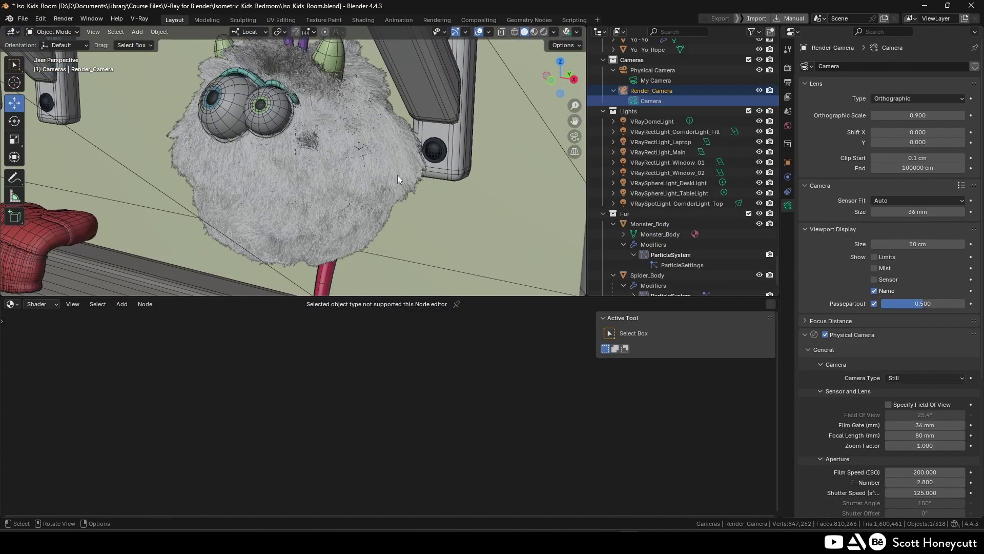
Look through Render_Camera at the furry monster and set its Orthographic Scale to 0.1.
key("KP_0")
left_click_drag(918, 115, 874, 116)
key("Escape")
key("KP_0")
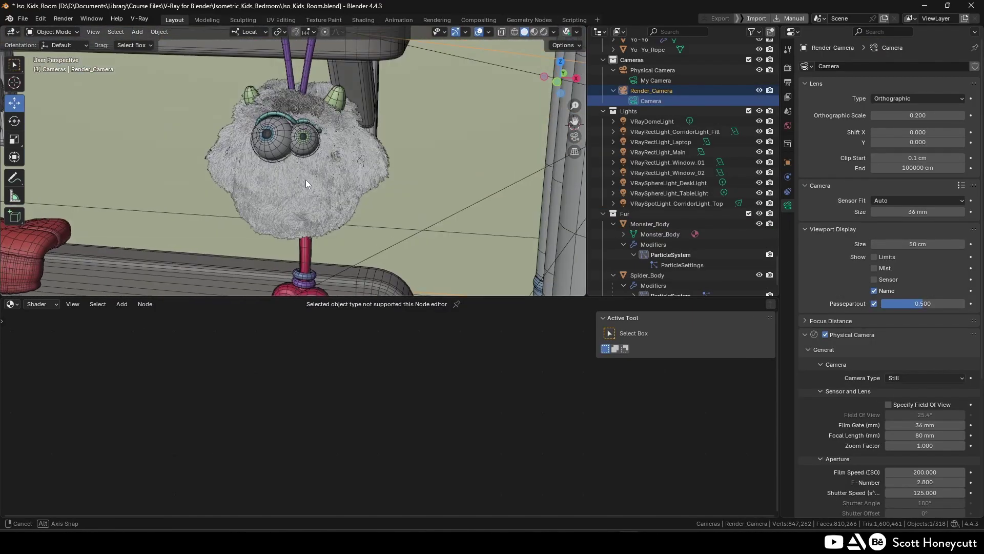
key("KP_0")
type(".1")
key("Return")
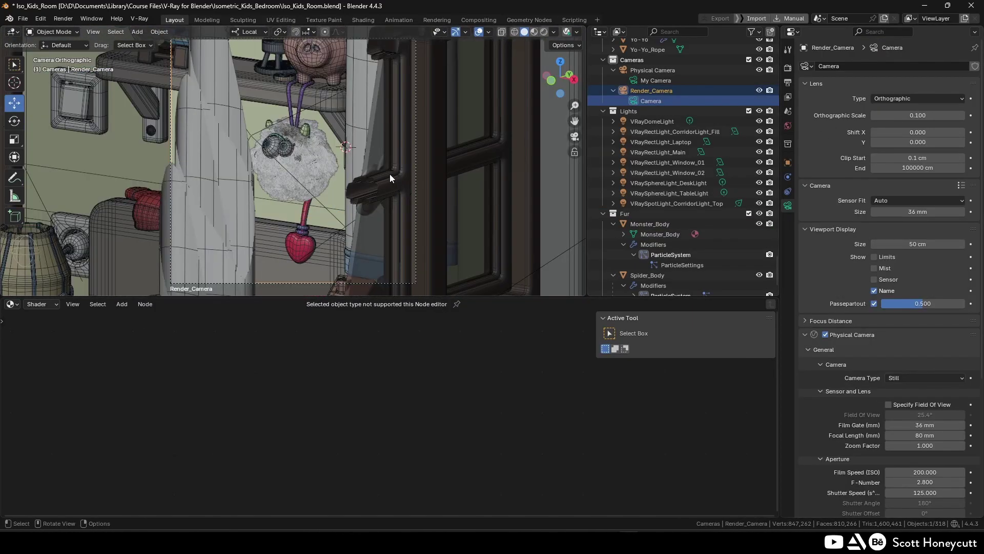
scroll(288, 188, "up", 3)
scroll(380, 170, "down", 1)
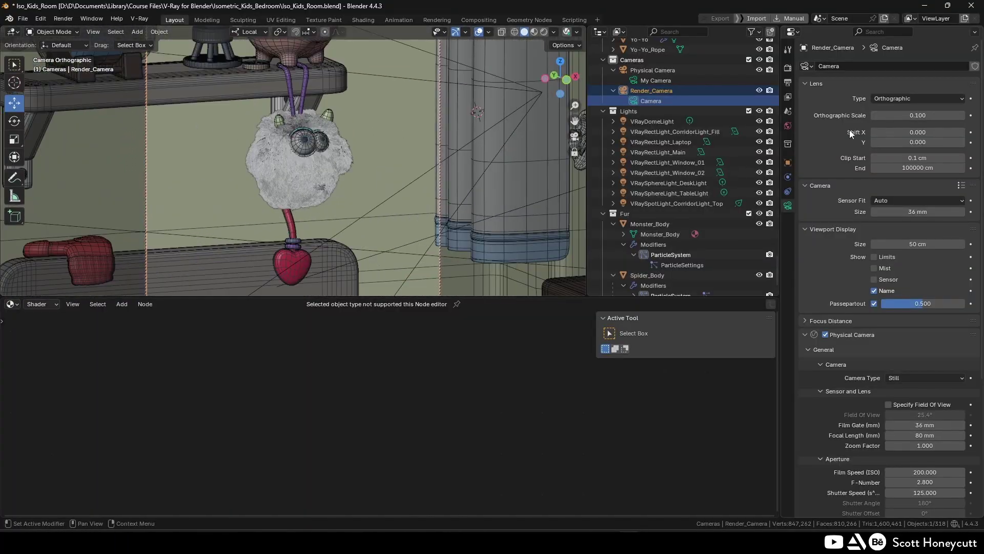
Set Render_Camera's Orthographic Scale to 0.09 and frame the furry monster in the camera view.
type("9")
key("Return")
scroll(313, 153, "down", 3)
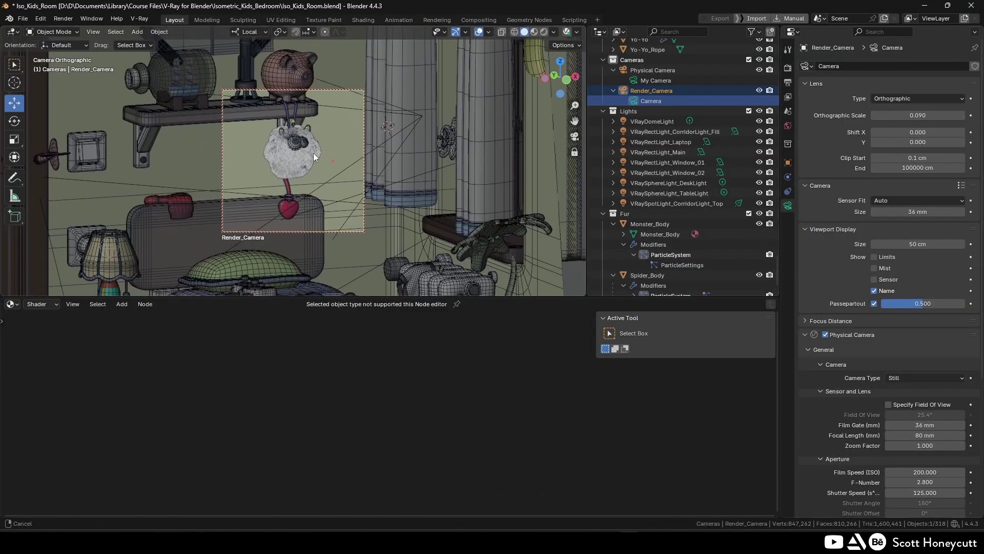
scroll(282, 169, "up", 3)
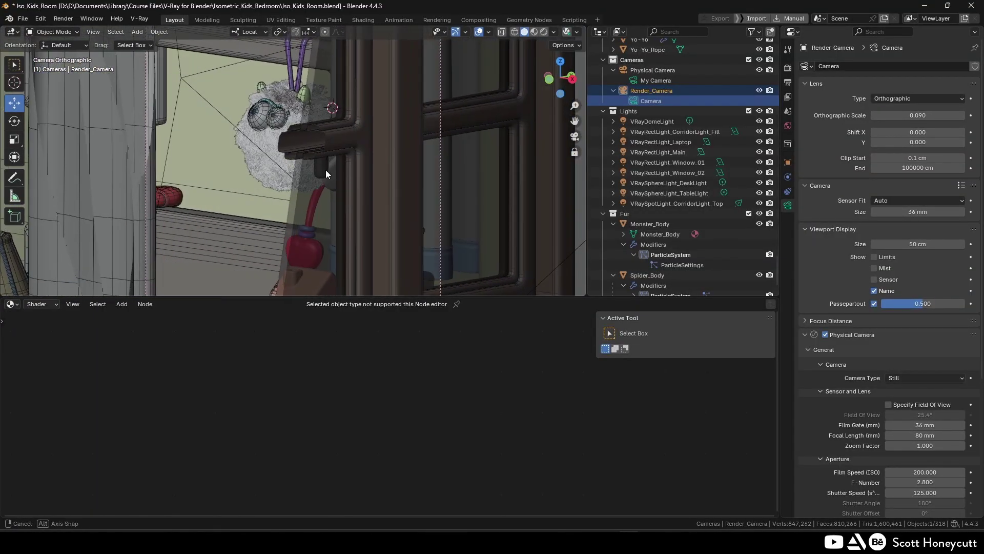
scroll(334, 163, "down", 1)
Save the scene file and start a V-Ray render of the monster.
key("ctrl+s")
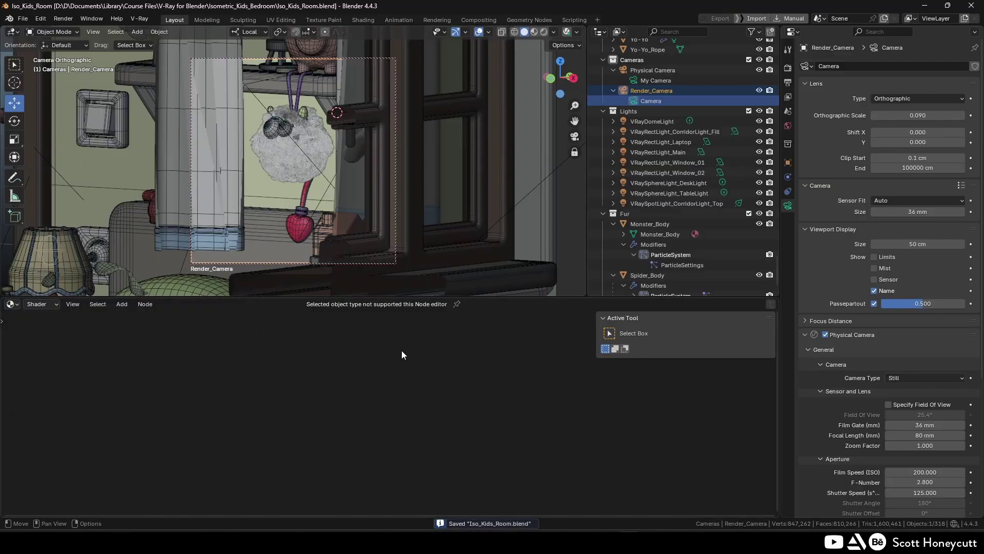
left_click(139, 18)
left_click(153, 57)
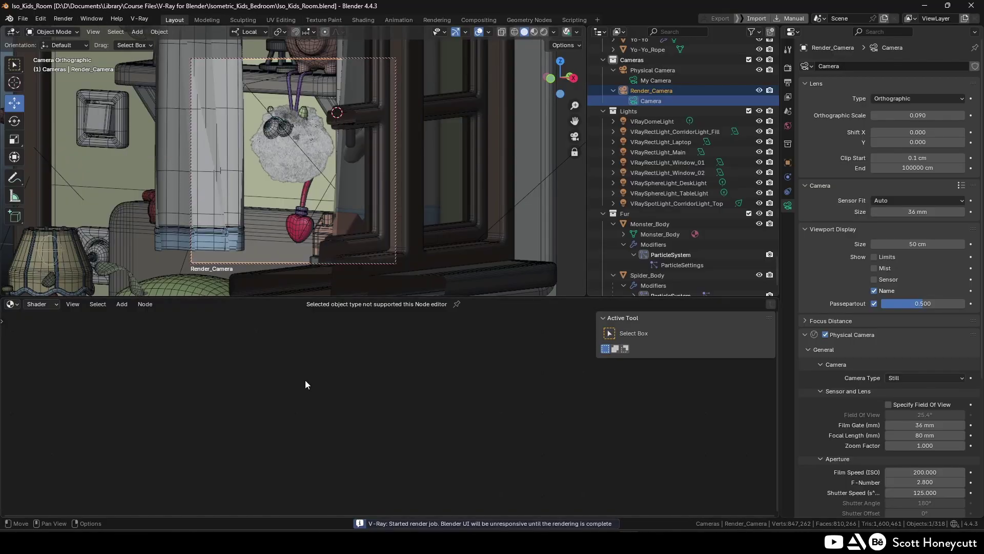
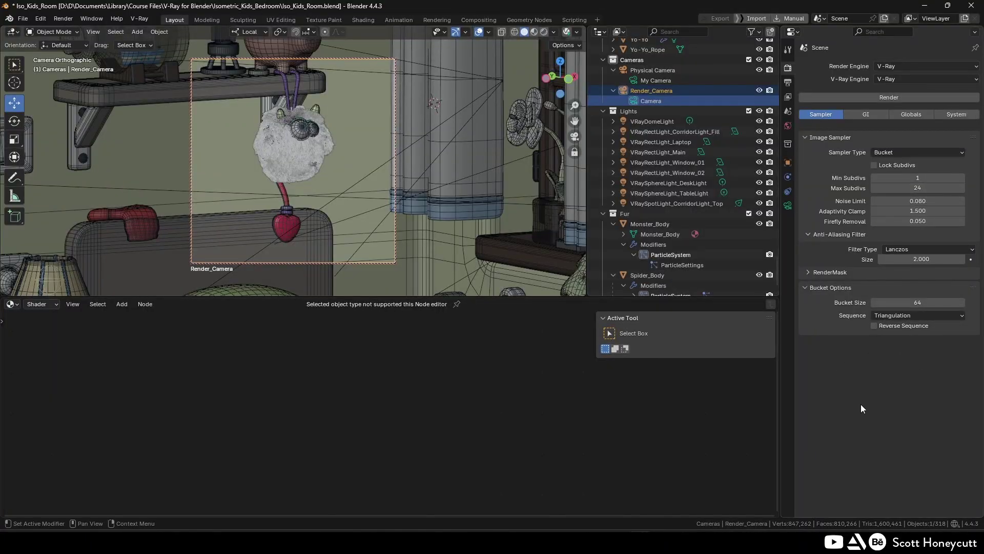
Set the bucket image sampler's Max Subdivs to 16 and render the image.
left_click(867, 115)
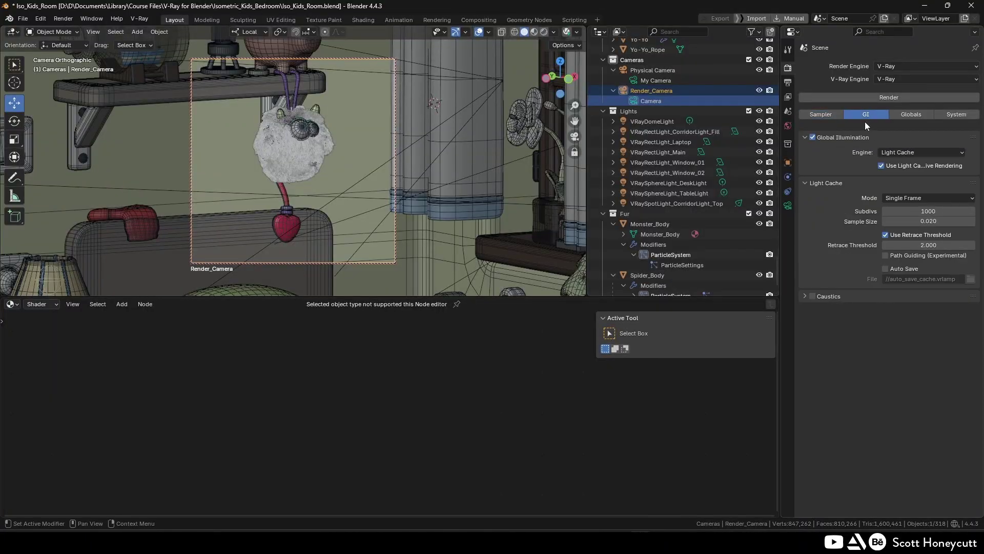
left_click(907, 152)
left_click_drag(780, 166, 717, 166)
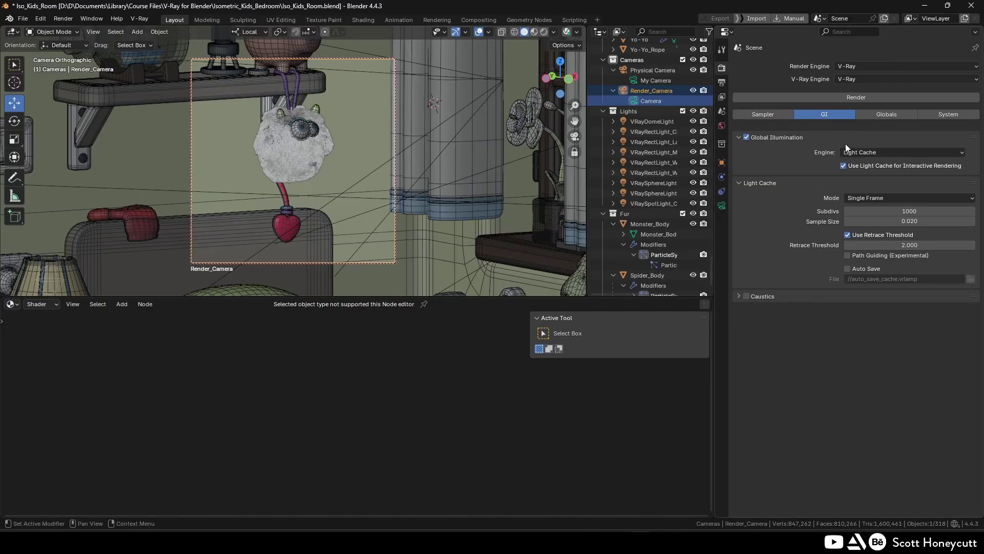
left_click(883, 115)
left_click(741, 152)
left_click(762, 115)
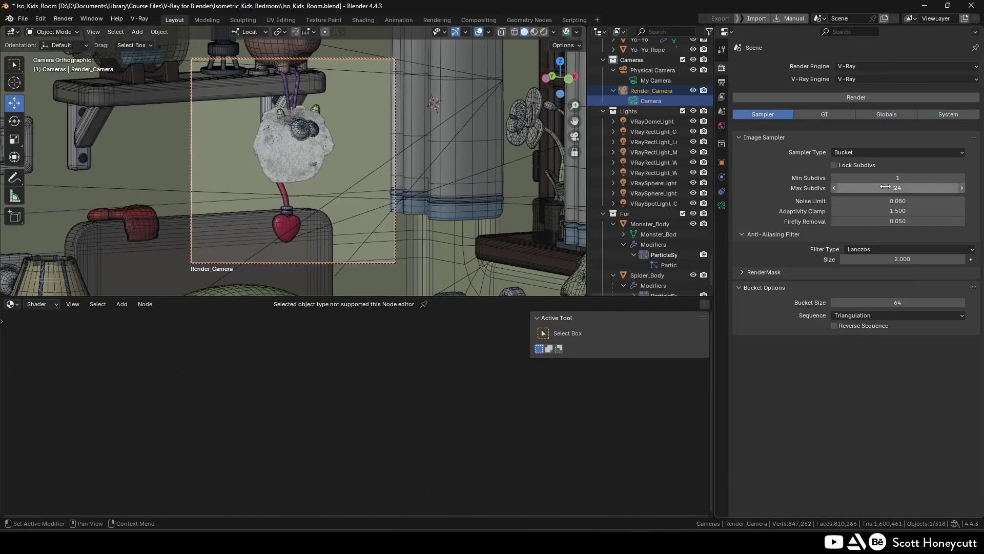
left_click(904, 187)
key("Return")
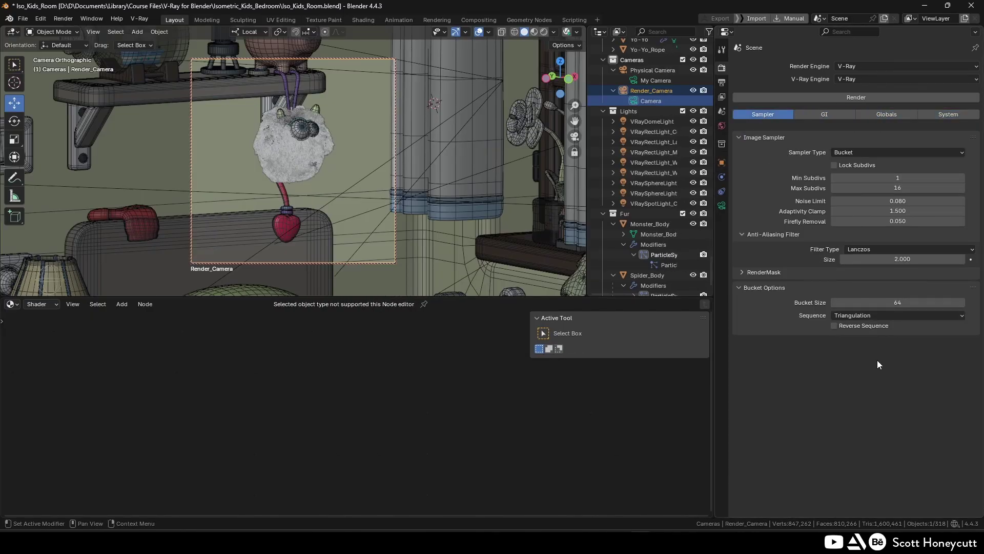
left_click(67, 19)
left_click(83, 32)
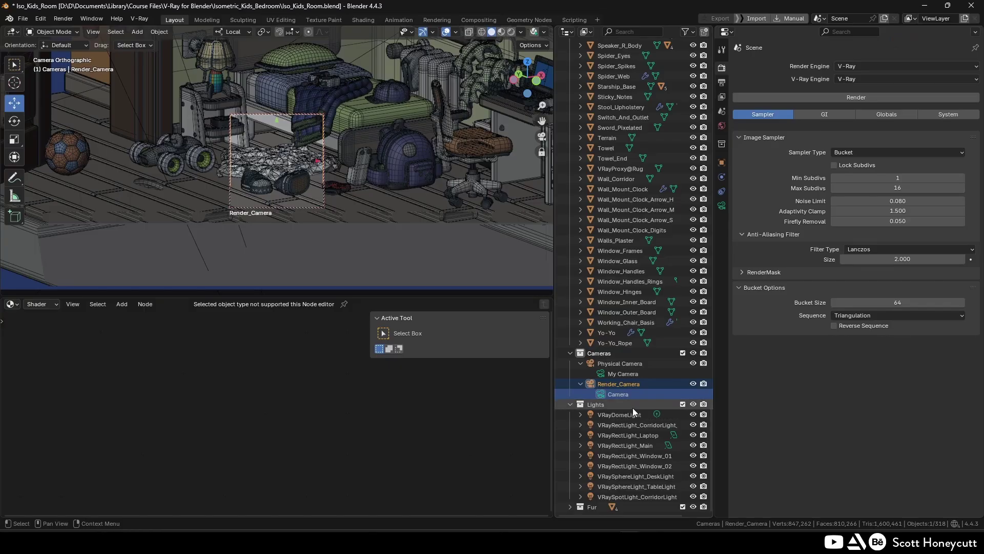
Select the toy car's body and frame the car from above through Render_Camera.
left_click(471, 198)
middle_click_drag(328, 174, 308, 179)
left_click(132, 176)
key("KP_Decimal")
key("KP_0")
scroll(316, 165, "up", 5)
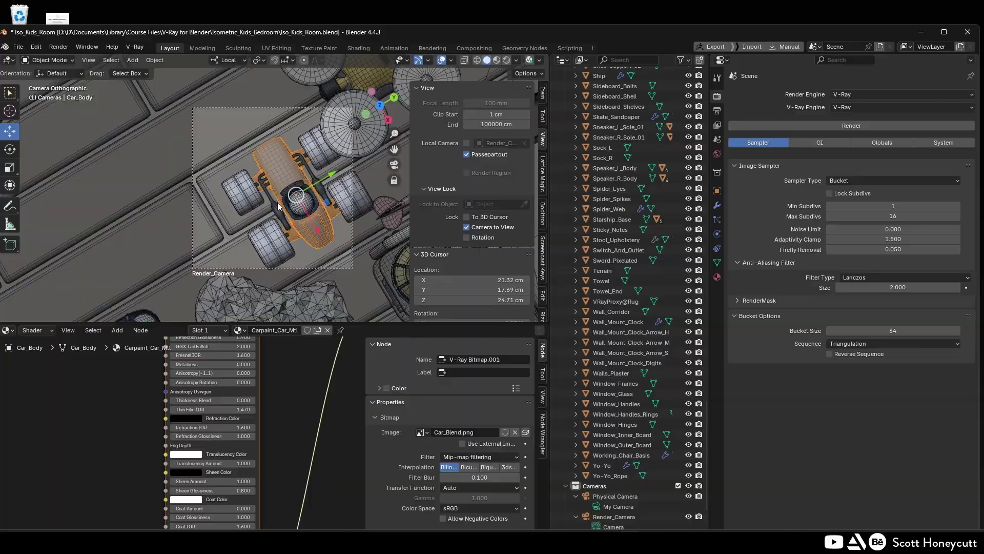
middle_click_drag(278, 202, 289, 181)
Turn off the Camera to View lock, check Render_Camera's lens settings and save the file.
left_click(467, 227)
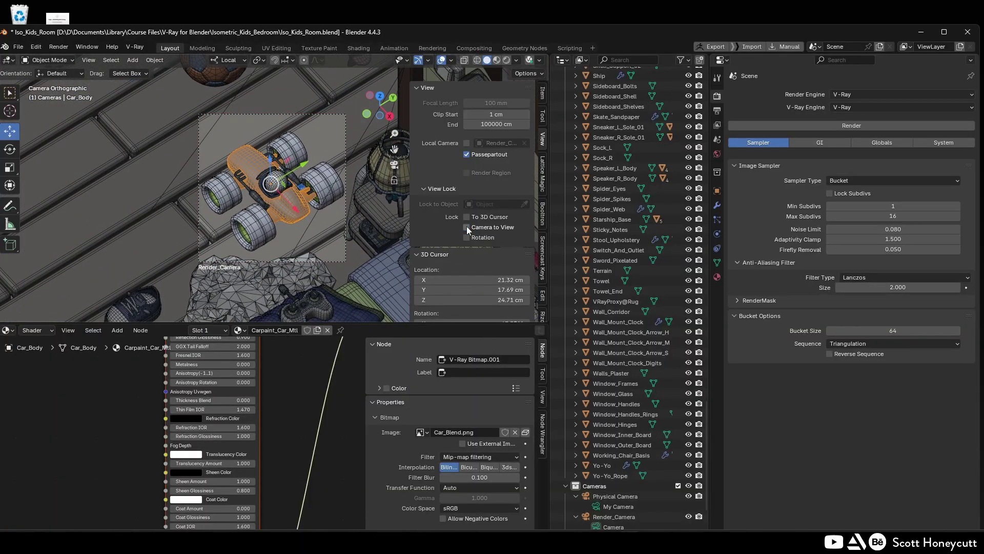
scroll(630, 308, "down", 5)
left_click(615, 387)
left_click(613, 408)
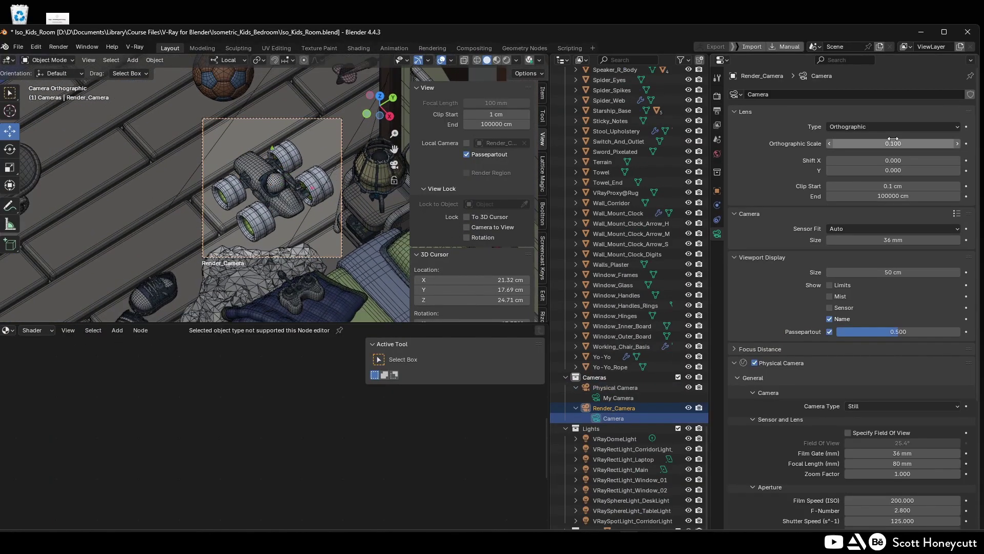
left_click(232, 255)
key("ctrl+s")
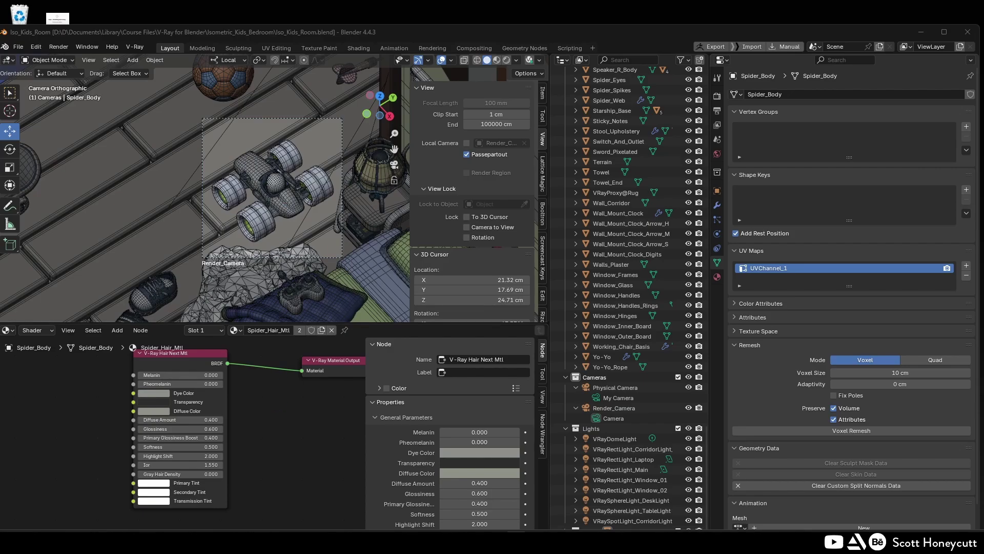
Delete the existing shading nodes feeding the Material Output in the car body's Carpaint_Car_Mtl.
left_click(263, 169)
left_click_drag(369, 323, 369, 212)
scroll(361, 266, "down", 3)
middle_click_drag(361, 267, 204, 406)
scroll(250, 414, "up", 1)
scroll(140, 344, "up", 4)
scroll(204, 406, "down", 10)
middle_click_drag(216, 359, 247, 444)
left_click_drag(125, 250, 274, 512)
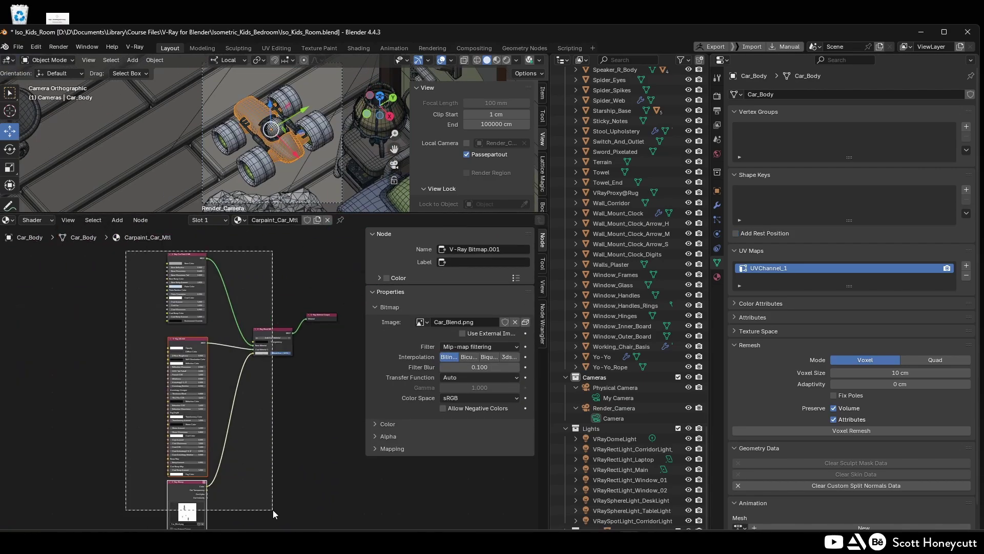
key("x")
Add a V-Ray Mtl node to the car material and connect its BRDF to the Material Output.
scroll(296, 313, "up", 5)
scroll(296, 331, "up", 3)
key("shift+a")
left_click(247, 361)
left_click(122, 296)
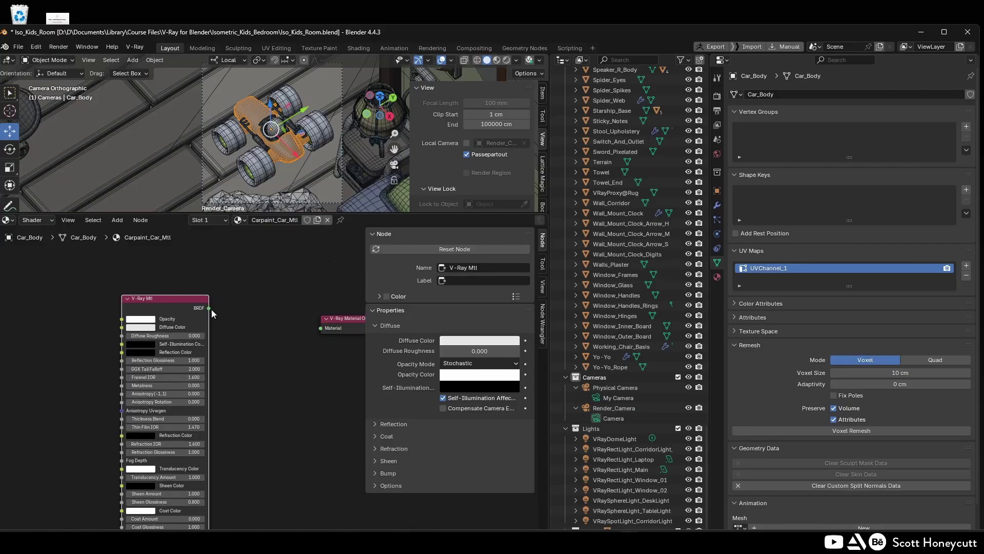
left_click_drag(209, 308, 320, 327)
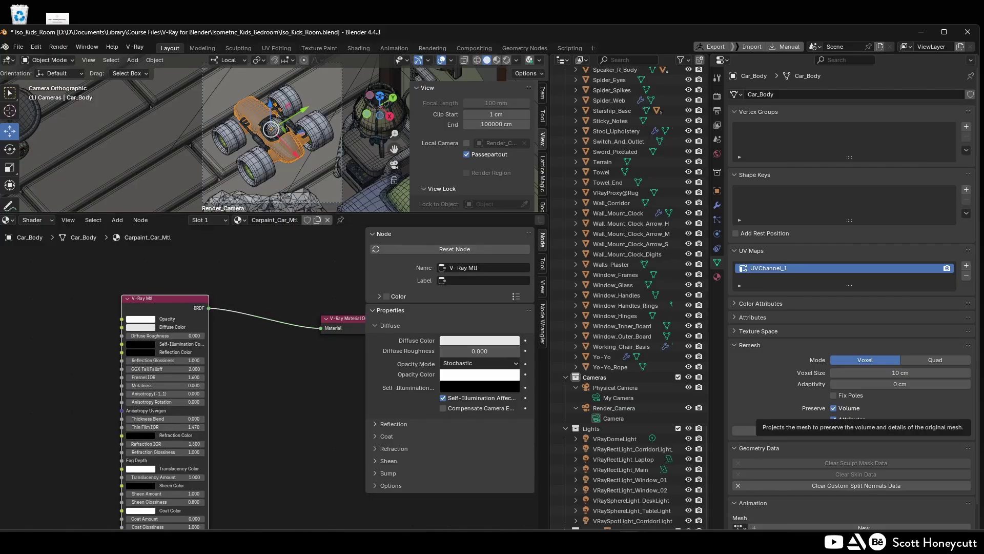
Replace the V-Ray Mtl node with a V-Ray Car Paint 2 Mtl node.
key("shift+a")
mouse_move(69, 291)
left_click(122, 364)
left_click(239, 359)
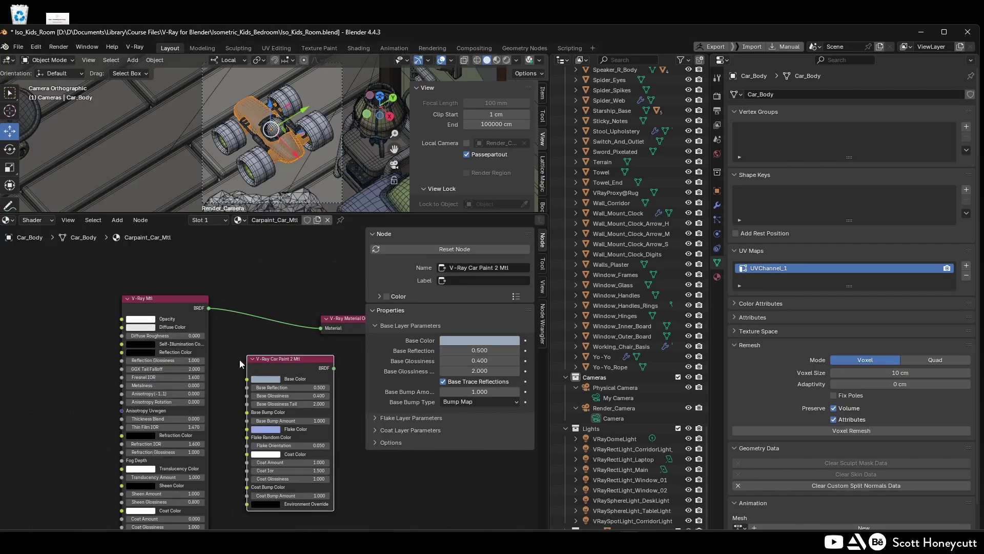
middle_click_drag(239, 359, 231, 382)
scroll(230, 382, "down", 1)
mouse_move(266, 382)
left_mouse_down()
mouse_move(36, 350)
mouse_move(153, 391)
left_mouse_up()
left_click(146, 326)
key("x")
Add a V-Ray Blend Mtl feeding the Material Output, with the car paint node as its Base Material.
key("shift+a")
mouse_move(145, 327)
left_click(198, 352)
left_click(153, 357)
mouse_move(233, 367)
left_mouse_down()
mouse_move(306, 353)
mouse_move(257, 347)
left_mouse_up()
left_click_drag(71, 350, 147, 345)
Set the car paint's Base Color to hue 0.449 and saturation 0.128.
left_click(476, 350)
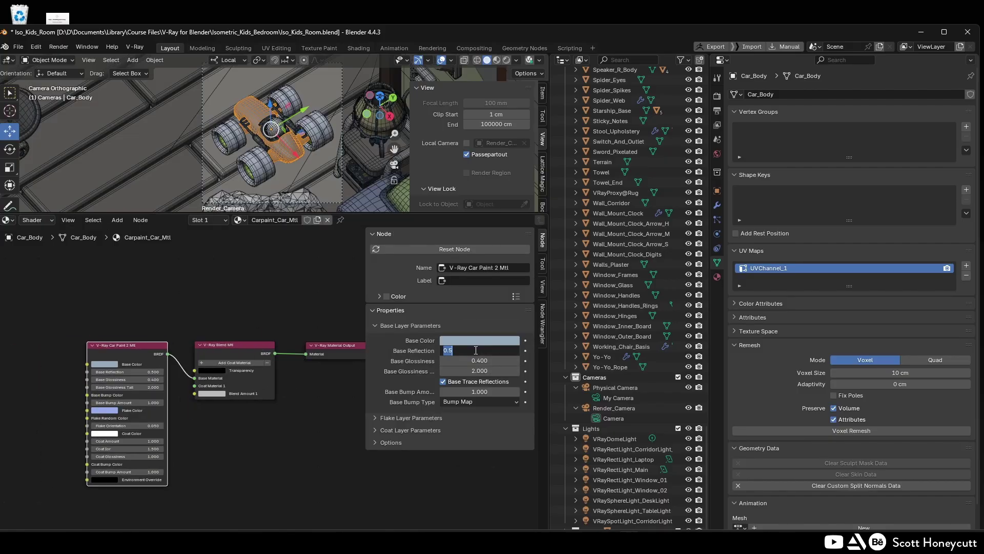
key("Escape")
left_click(467, 341)
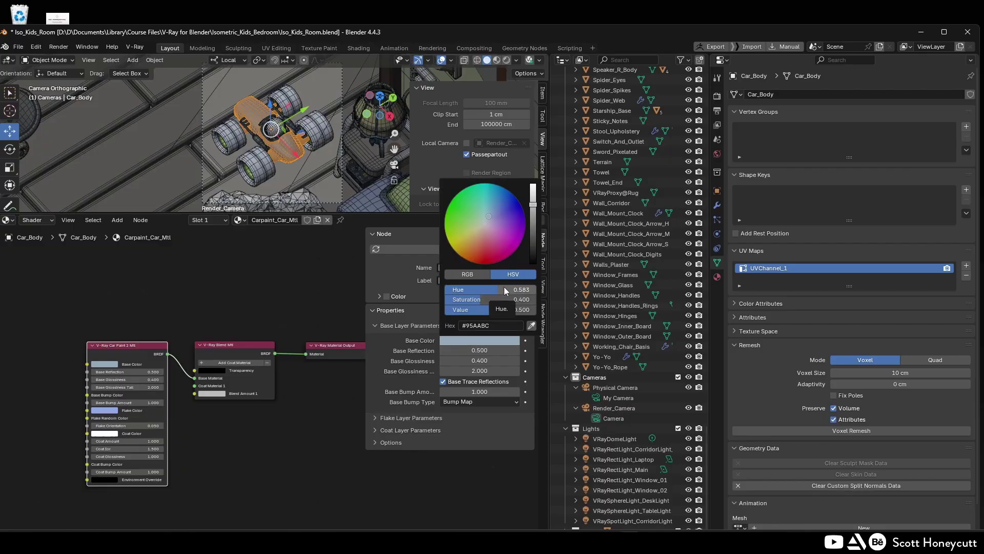
left_click(504, 287)
key("BackSpace")
type("0.449")
key("Return")
left_click(520, 300)
type(".12")
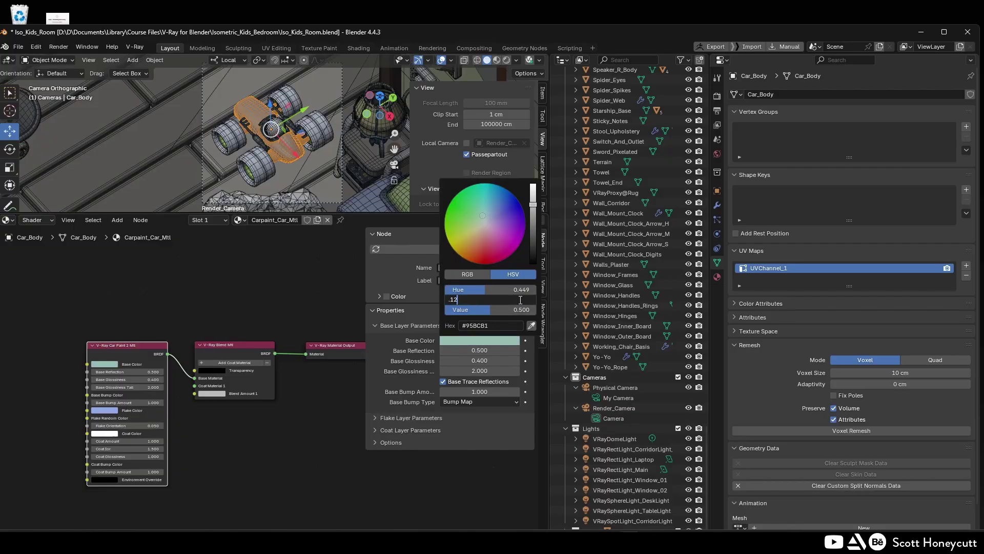
type("8")
key("Return")
left_click(512, 309)
key("BackSpace")
key("Return")
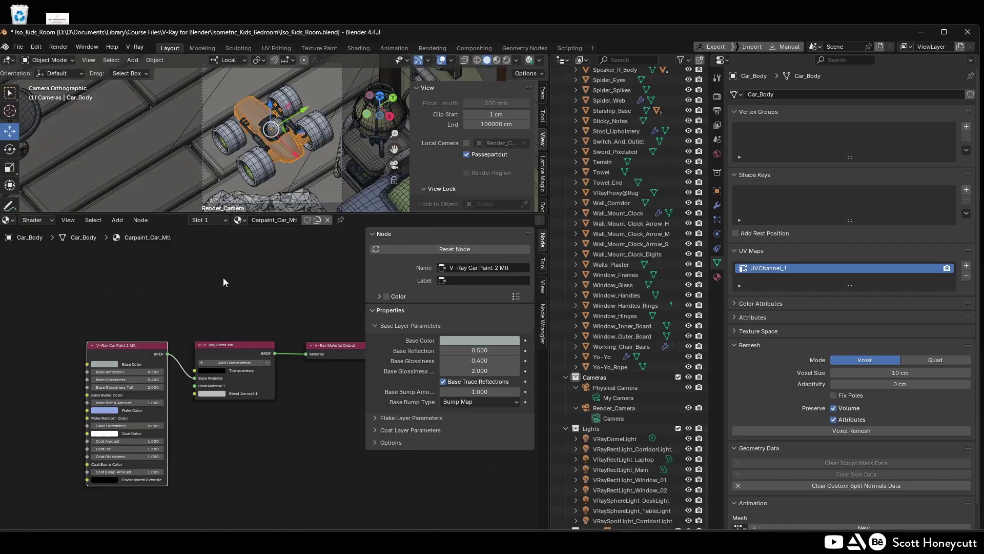
Set the car paint's Flake Color to hue 0.586 and saturation 0.442.
left_click(375, 417)
scroll(389, 418, "down", 1)
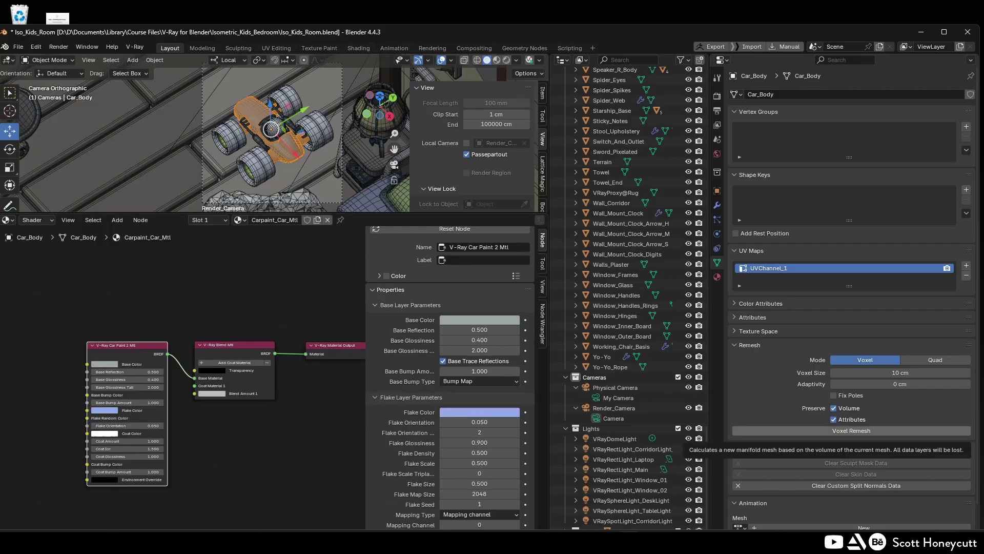
left_click(482, 412)
left_click(526, 361)
type(".585")
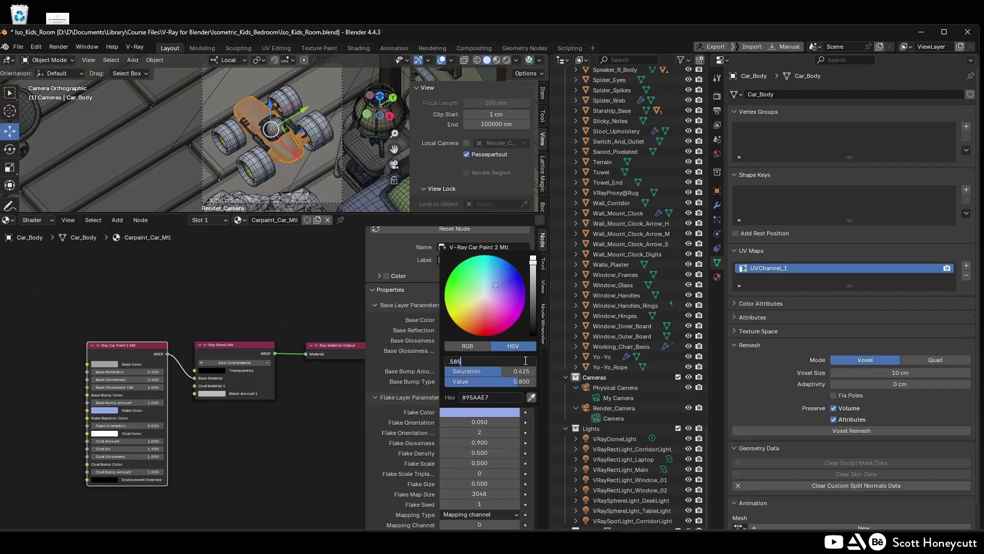
key("Tab")
type(".442")
key("Tab")
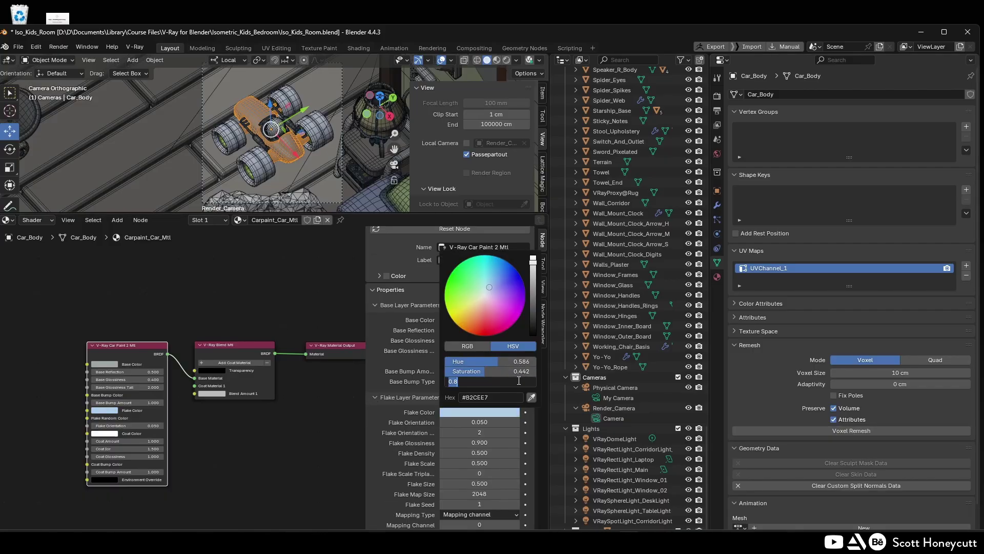
key("Return")
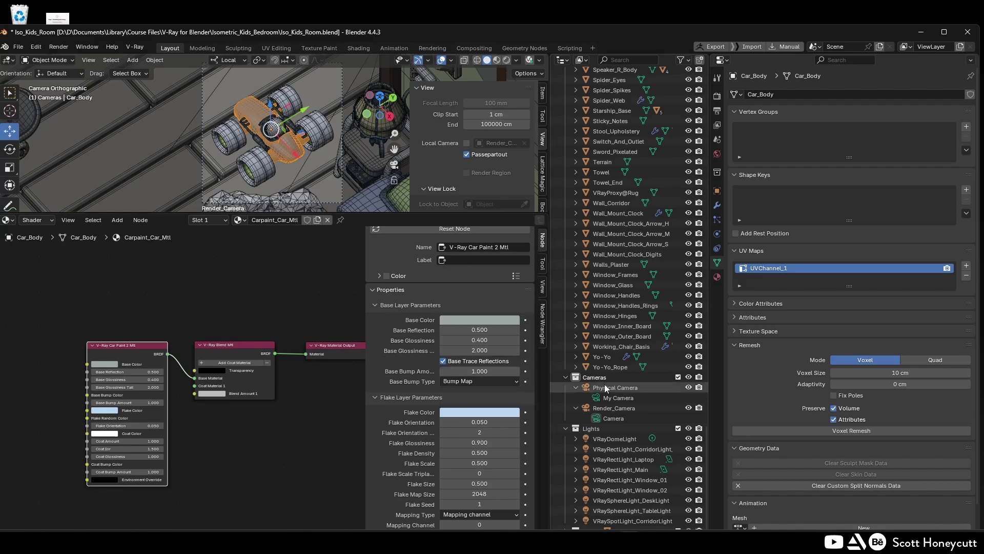
Set the car paint's Flake Orientation to 0.25 and Flake Glossiness to 0.8.
left_click(479, 422)
type(".25")
key("Return")
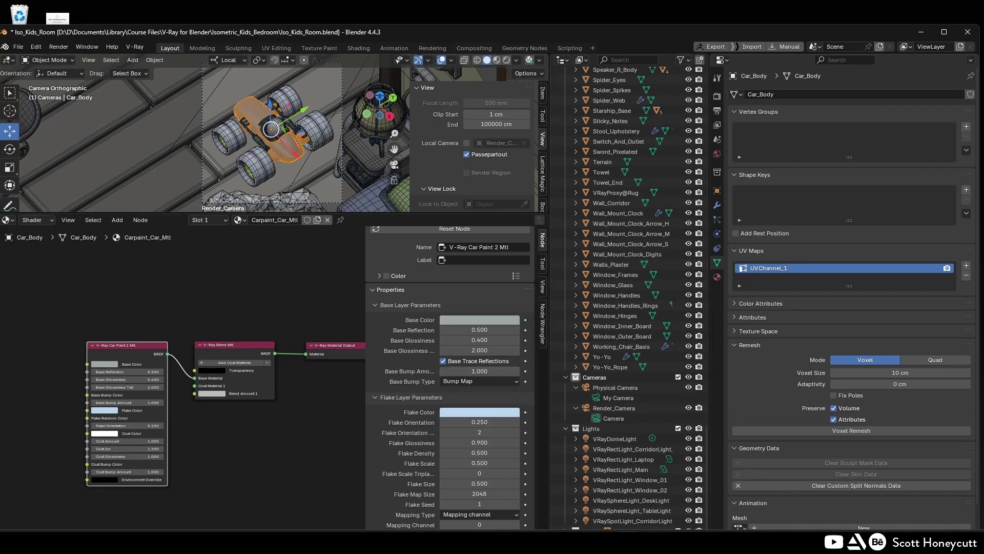
left_click(479, 443)
type(".8")
key("Return")
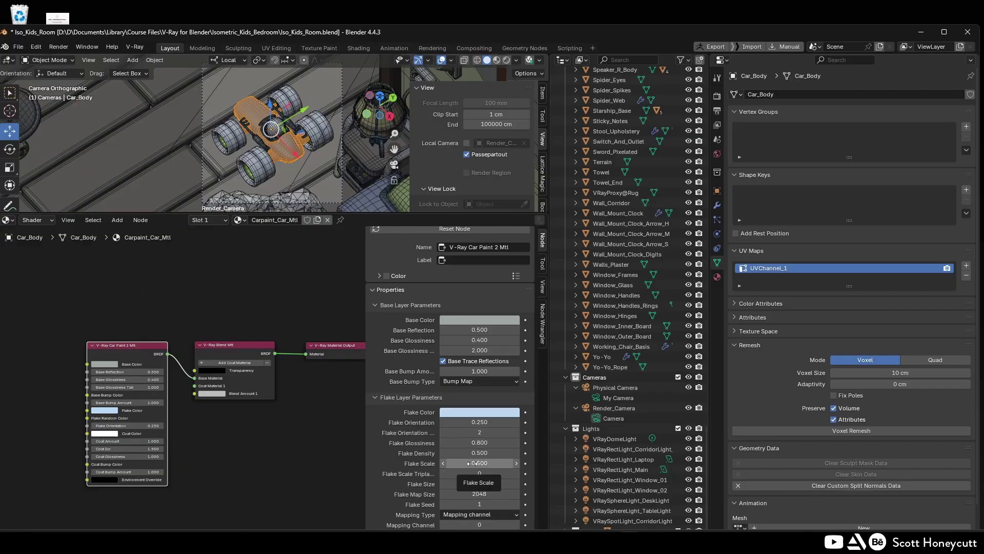
Set the car paint's Flake Density to 7 and Flake Size to 0.25.
left_click(480, 452)
type("7")
key("Return")
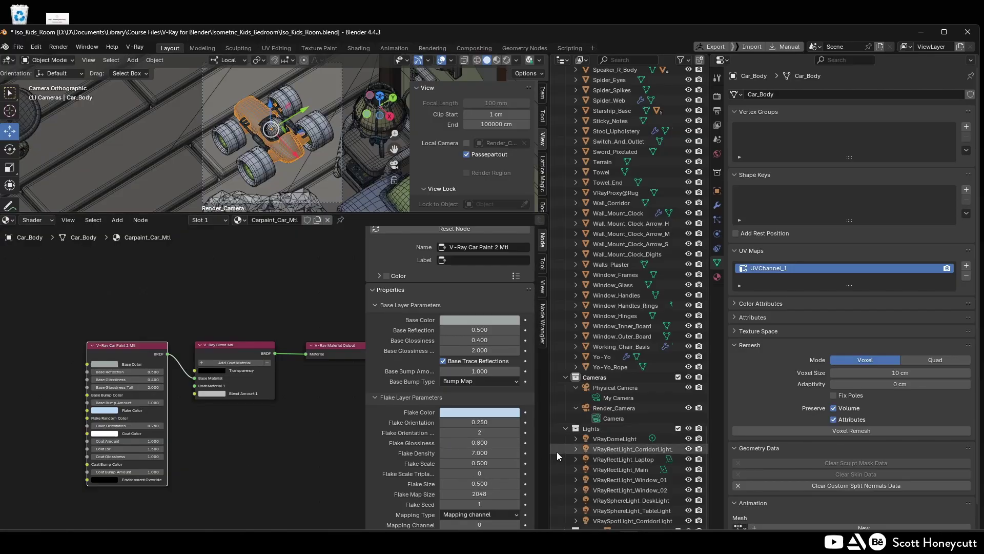
left_click(479, 483)
type(".25")
key("Return")
scroll(390, 451, "down", 1)
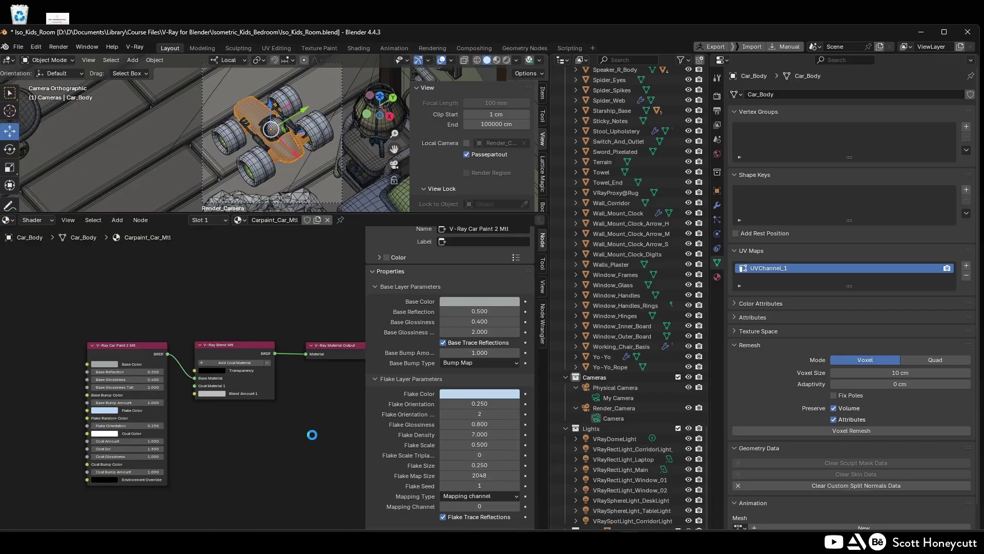
Add a V-Ray Mtl node below the car paint and connect it to the blend's Coat Material 1.
key("shift+a")
mouse_move(239, 433)
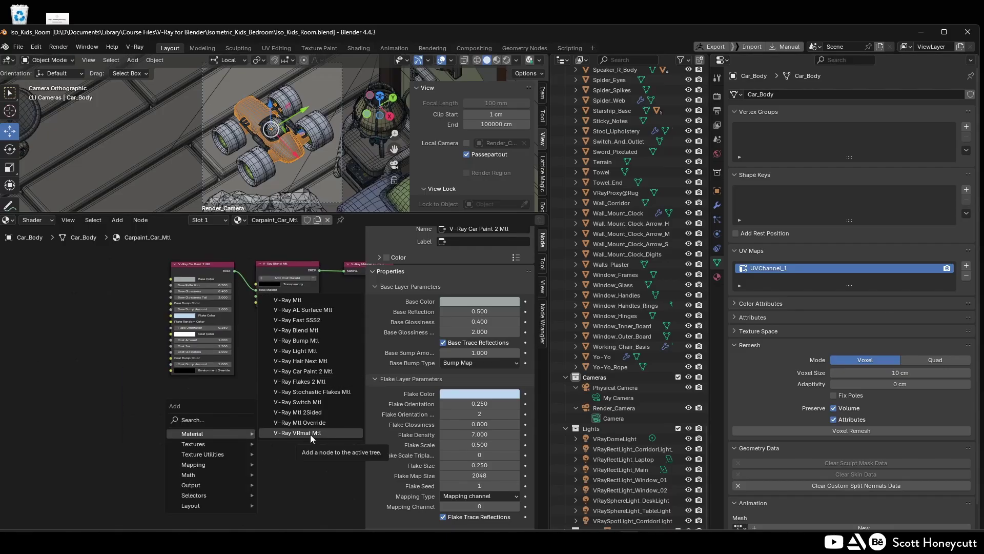
mouse_move(211, 444)
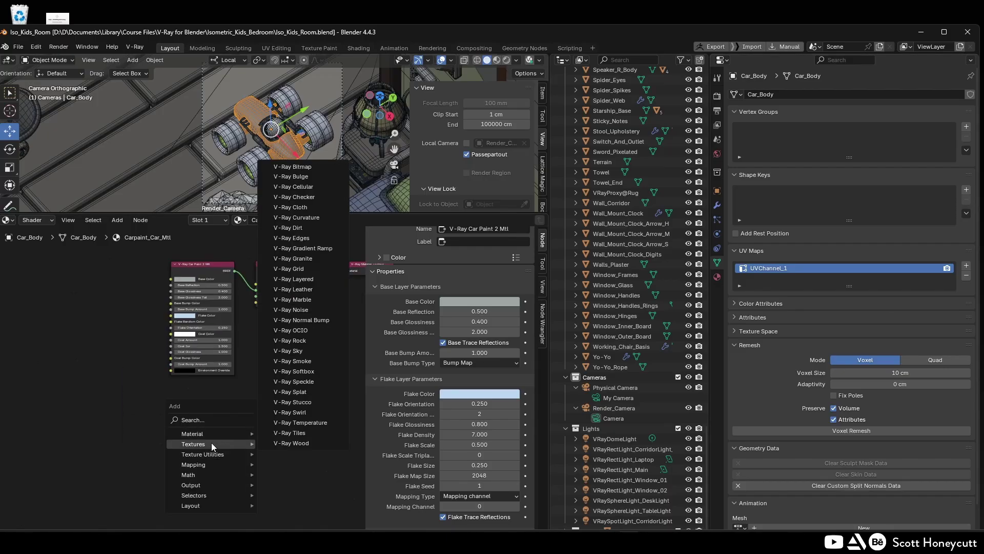
left_click(292, 301)
scroll(187, 403, "up", 3)
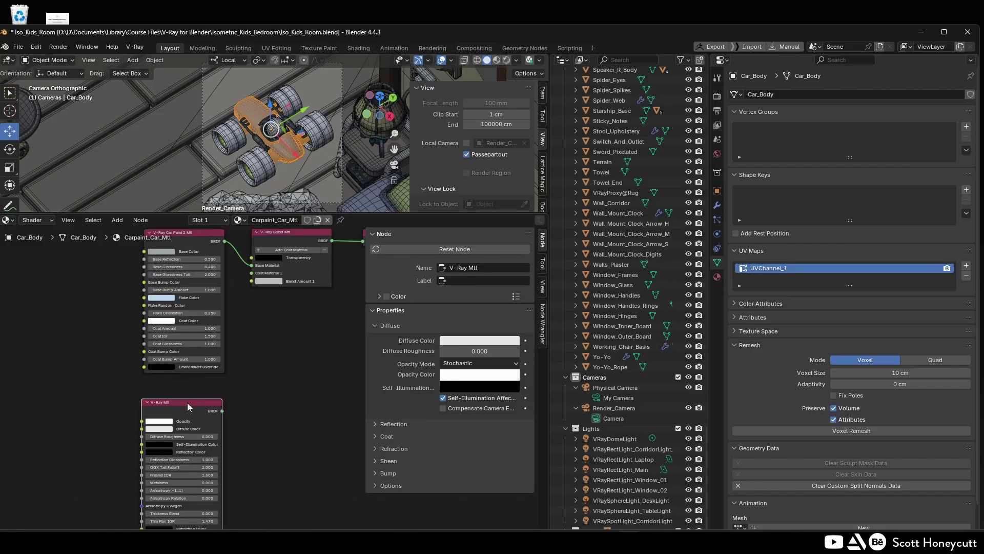
left_click_drag(222, 411, 207, 392)
Set the value of the coat material's Diffuse Color to 0.49.
left_click(472, 342)
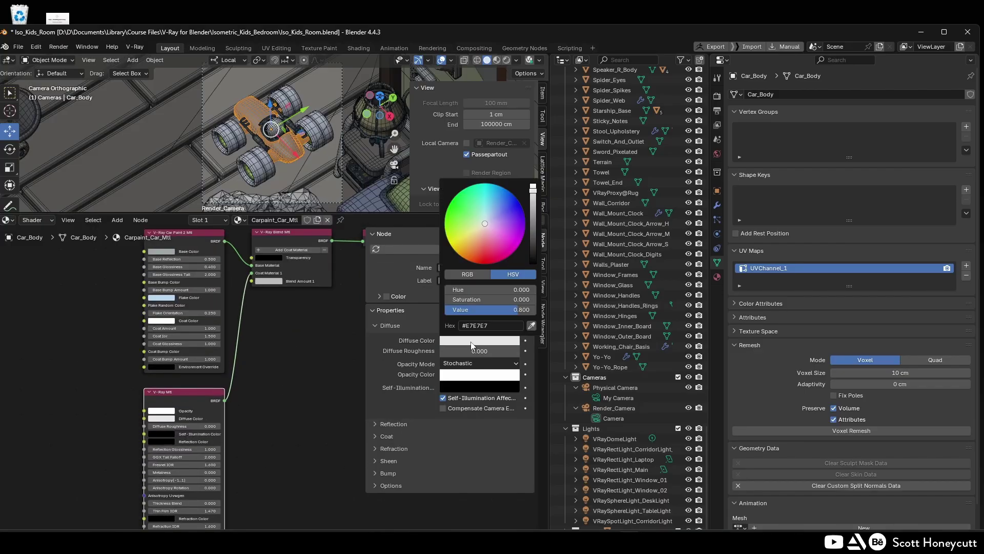
left_click(522, 309)
type(".49")
key("Return")
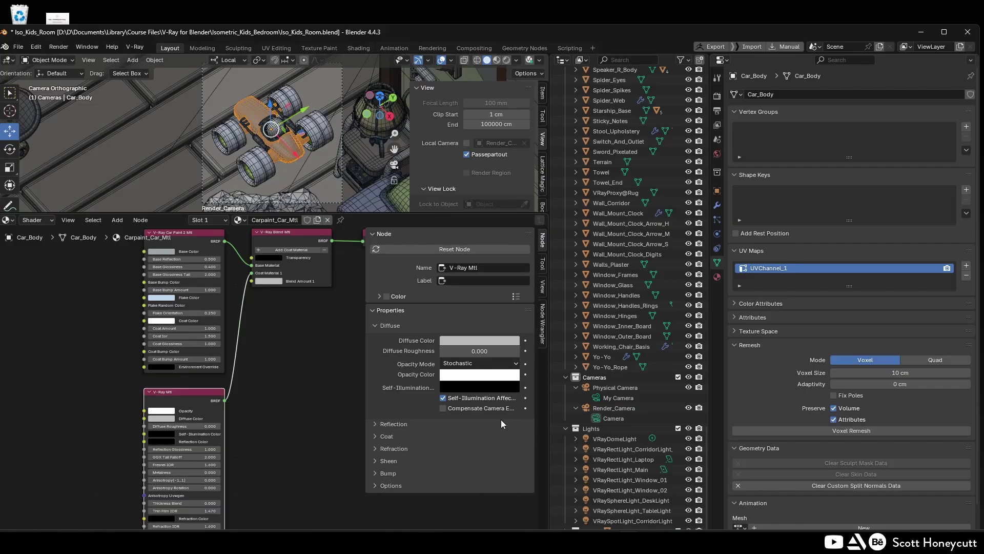
Set the coat material's Reflection Color to white and its Glossiness to 0.9.
left_click(501, 422)
left_click(502, 449)
left_click_drag(533, 373, 533, 293)
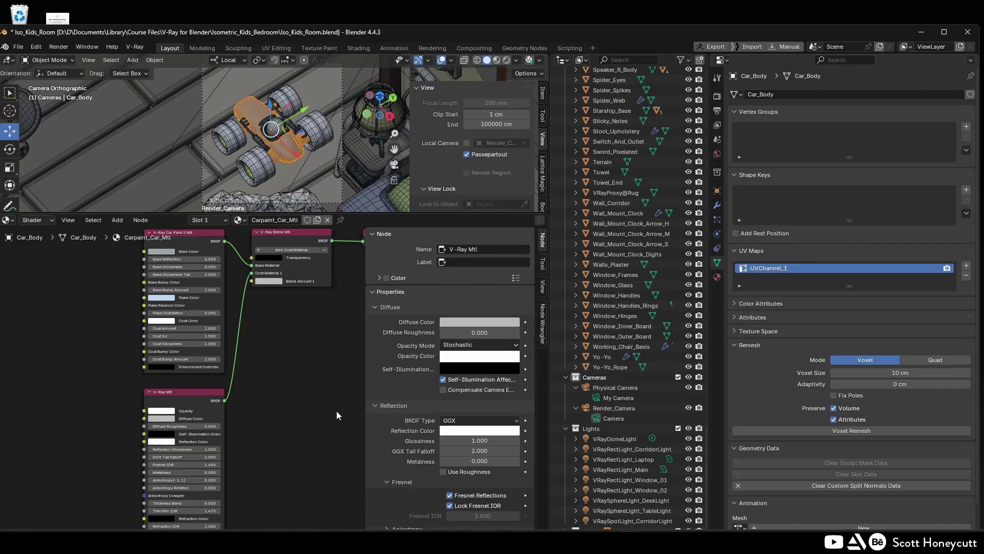
scroll(410, 389, "down", 1)
left_click(465, 420)
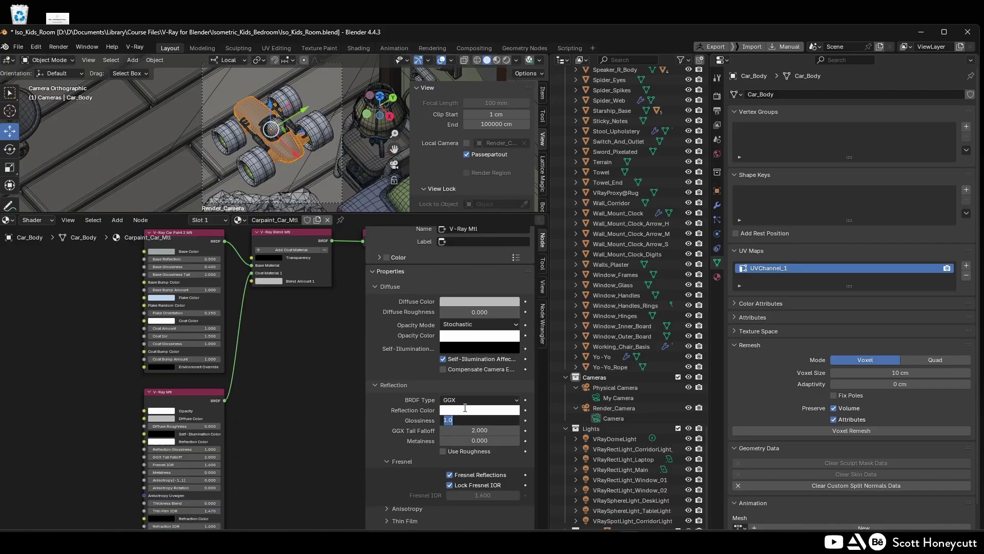
type("0.9")
key("Return")
Add a V-Ray Bitmap with Car_Blend.png and connect its color to the blend's Blend Amount 1.
key("shift+a")
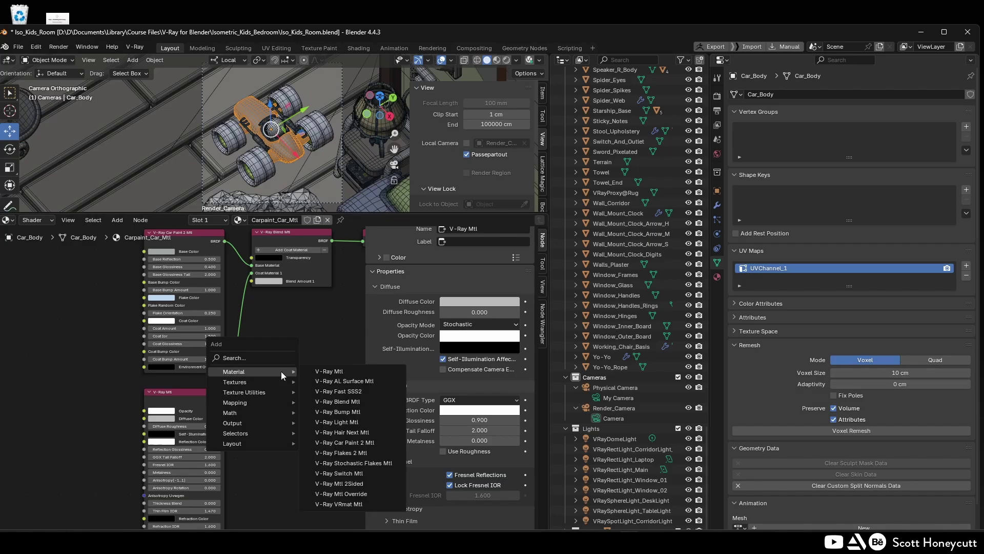
mouse_move(280, 380)
left_click(339, 103)
left_click(281, 405)
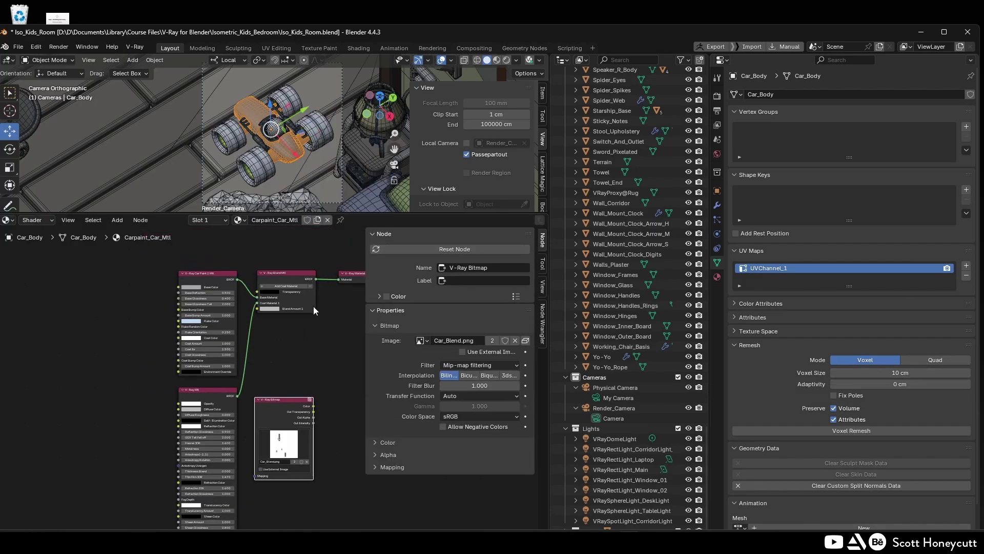
left_click_drag(135, 268, 221, 396)
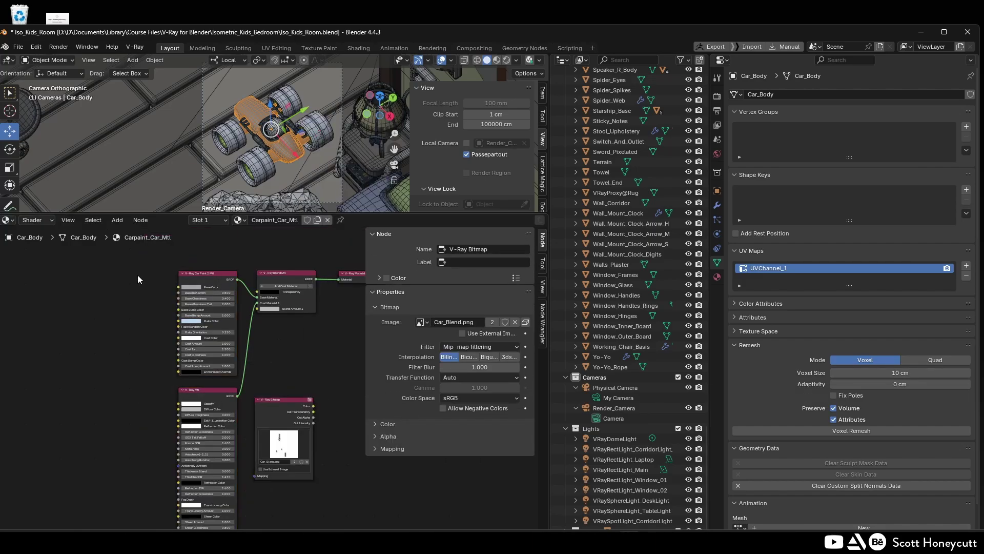
left_click_drag(205, 274, 109, 275)
mouse_move(269, 401)
left_mouse_down()
mouse_move(166, 414)
mouse_move(253, 288)
left_mouse_up()
scroll(197, 425, "up", 3)
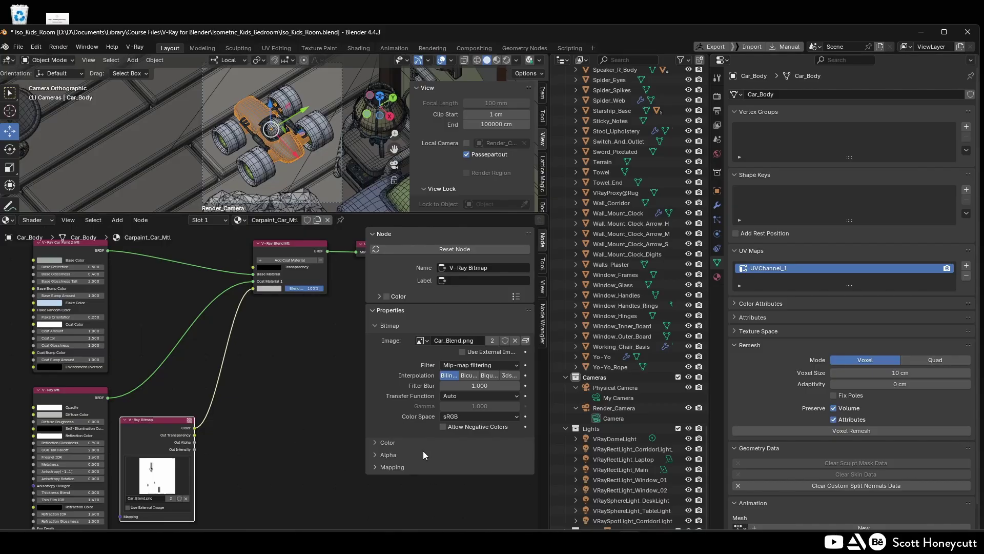
Set the Car_Blend.png bitmap's Filter Blur to 0.1.
double_click(480, 385)
type("0.1")
key("Return")
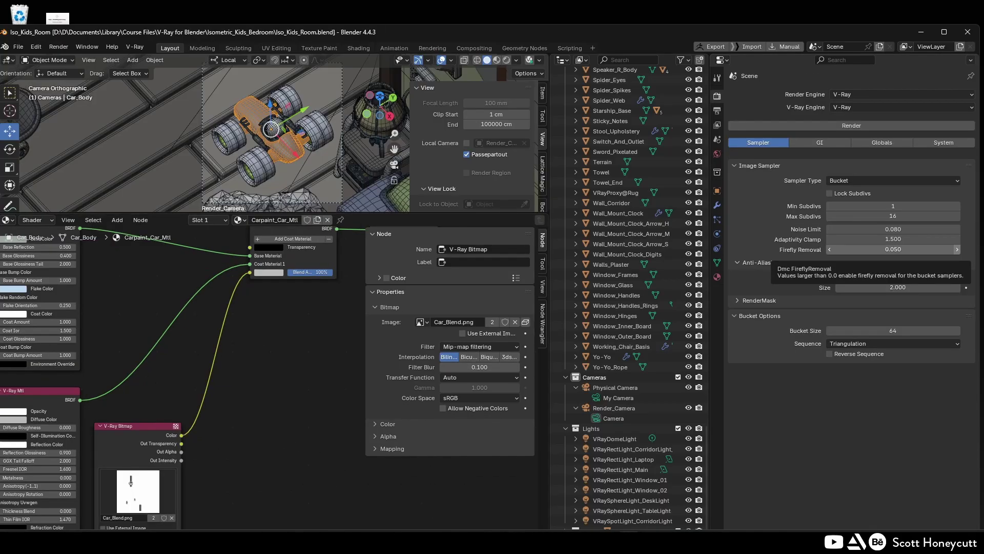
Set the bucket image sampler's Max Subdivs to 24.
left_click(893, 215)
type("24")
key("Return")
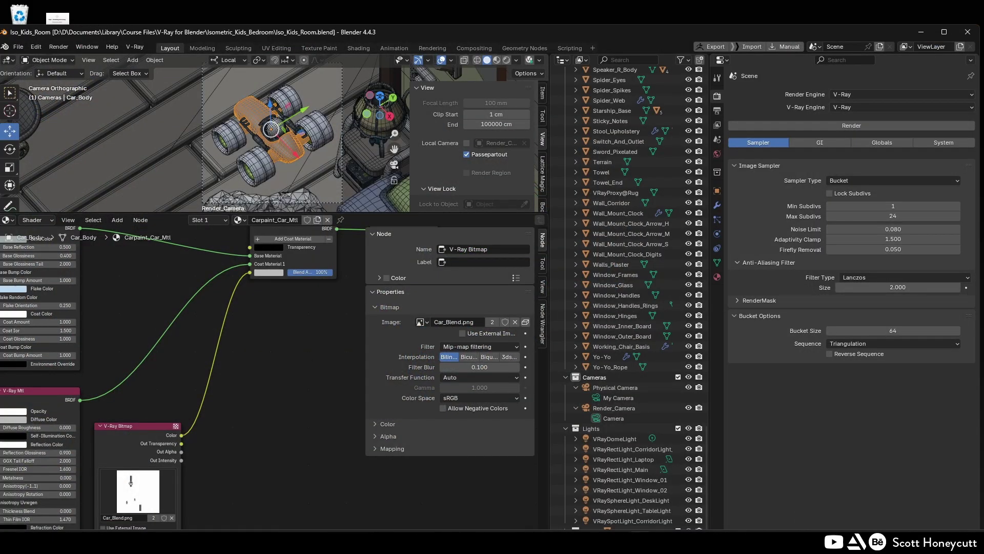
Lock the camera to the view and move the render camera's framing from the toy car to the bed.
middle_click_drag(380, 97, 284, 161)
scroll(344, 140, "down", 5)
scroll(268, 168, "up", 4)
key("KP_0")
scroll(479, 163, "down", 3)
left_click(470, 165)
scroll(268, 155, "up", 2)
scroll(263, 159, "down", 3)
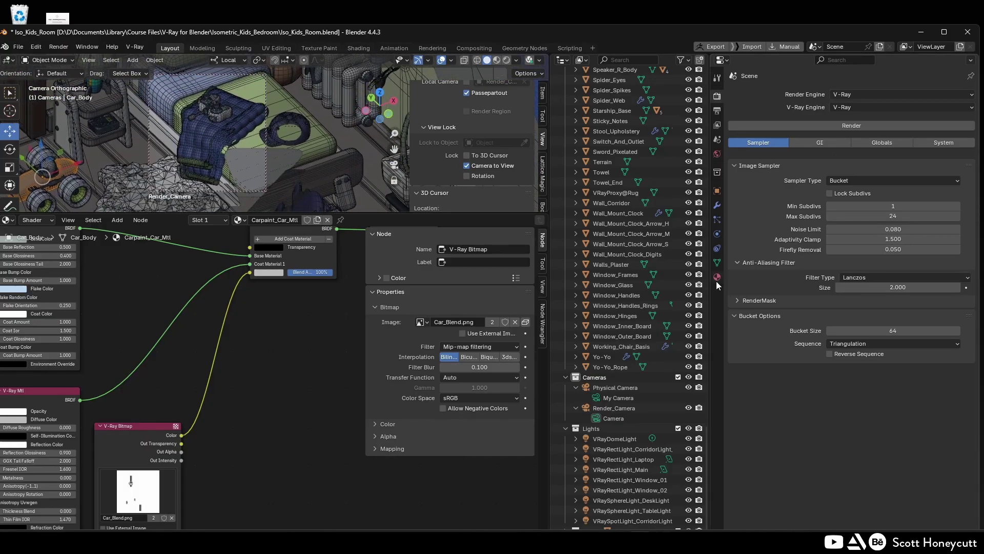
Center Render_Camera on the blue blanket and set its Orthographic Scale to 0.1.
left_click(614, 408)
left_click(717, 234)
left_click_drag(893, 143, 866, 144)
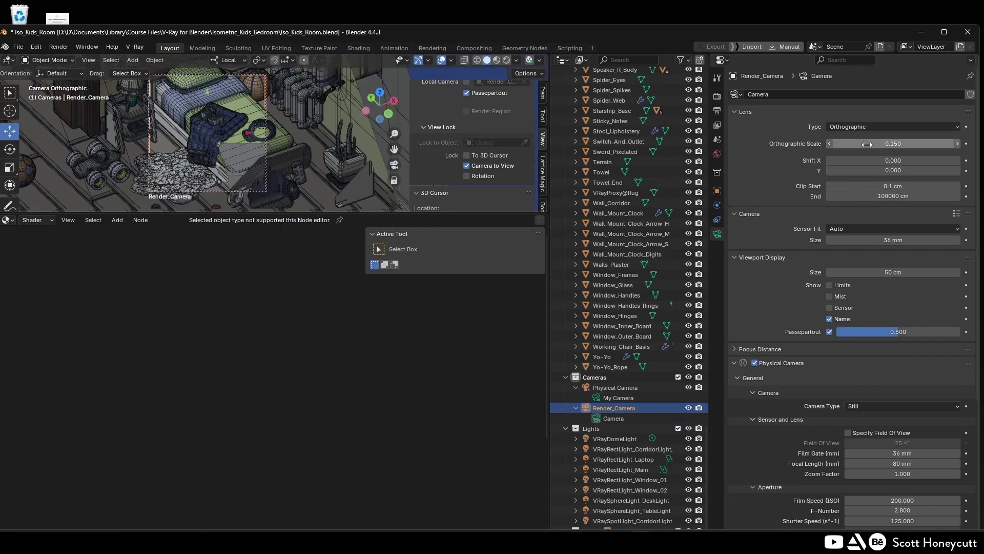
mouse_move(304, 160)
middle_mouse_down()
mouse_move(233, 143)
mouse_move(264, 202)
mouse_move(287, 159)
middle_mouse_up()
scroll(288, 159, "up", 1)
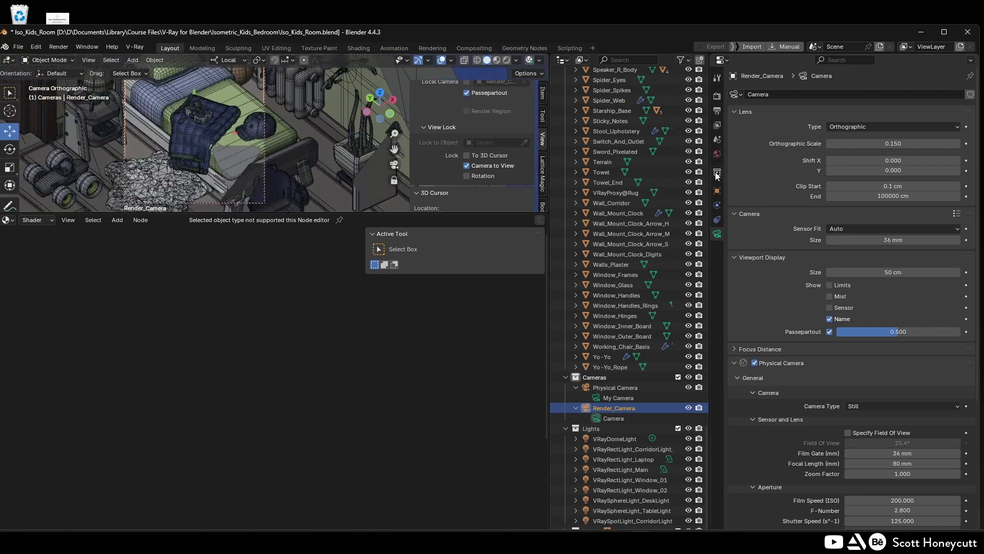
left_click_drag(893, 143, 896, 149)
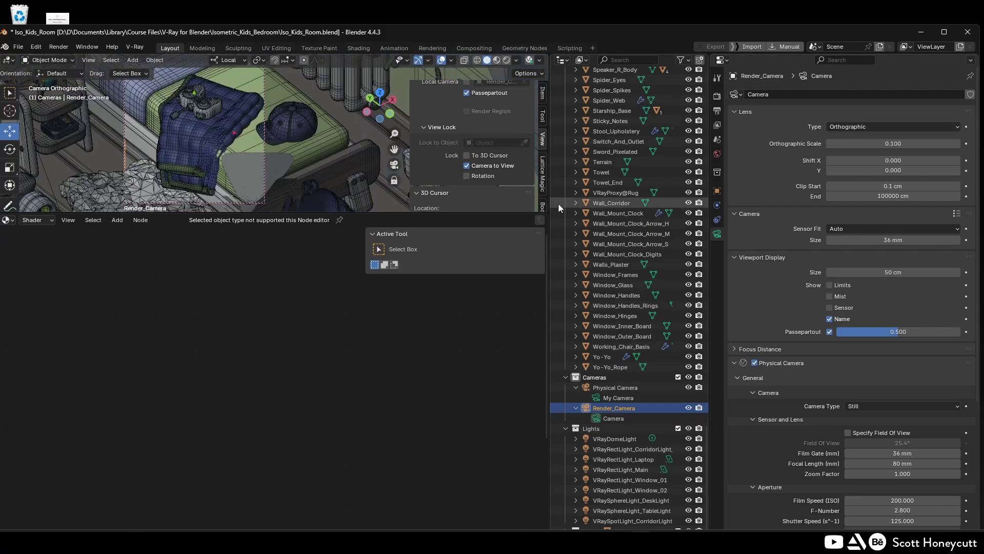
Set the camera's focus object to Blanket_Puffer and render the blanket view.
scroll(771, 189, "down", 8)
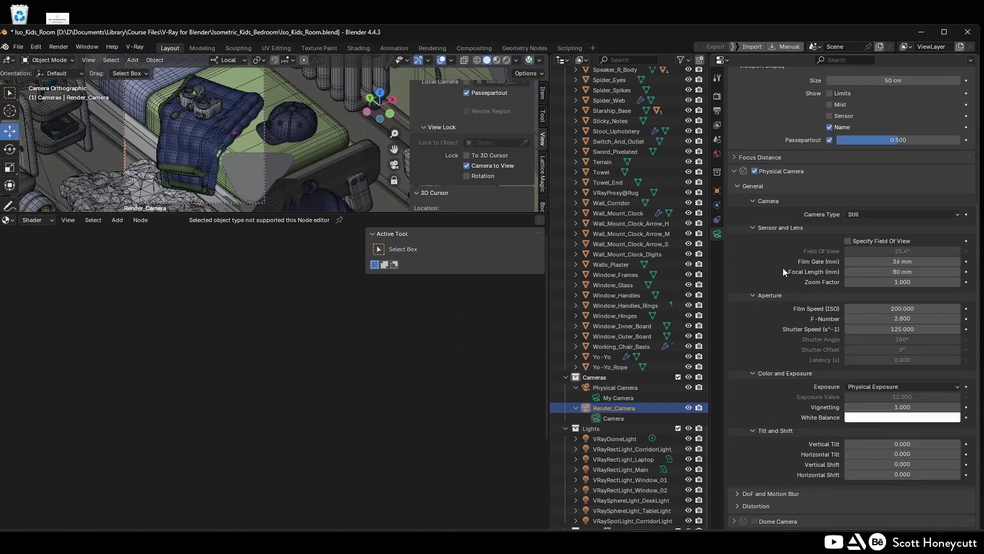
left_click(754, 158)
scroll(923, 279, "up", 2)
left_click(953, 234)
left_click(185, 137)
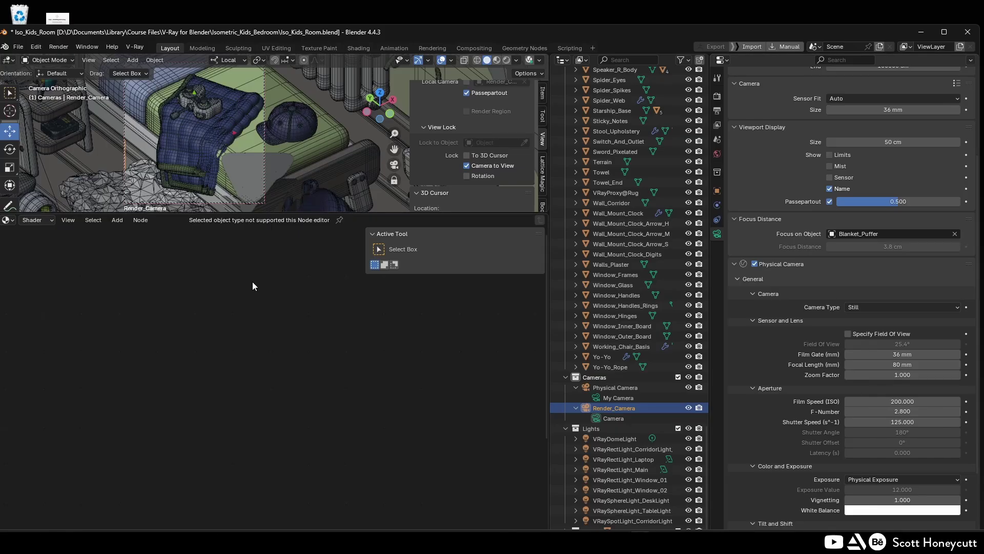
key("F12")
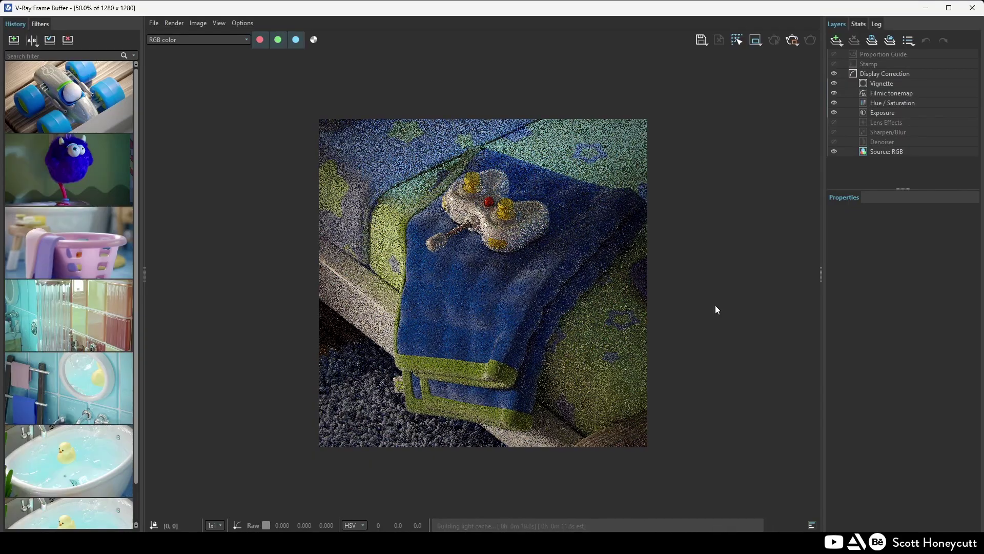
left_click(174, 23)
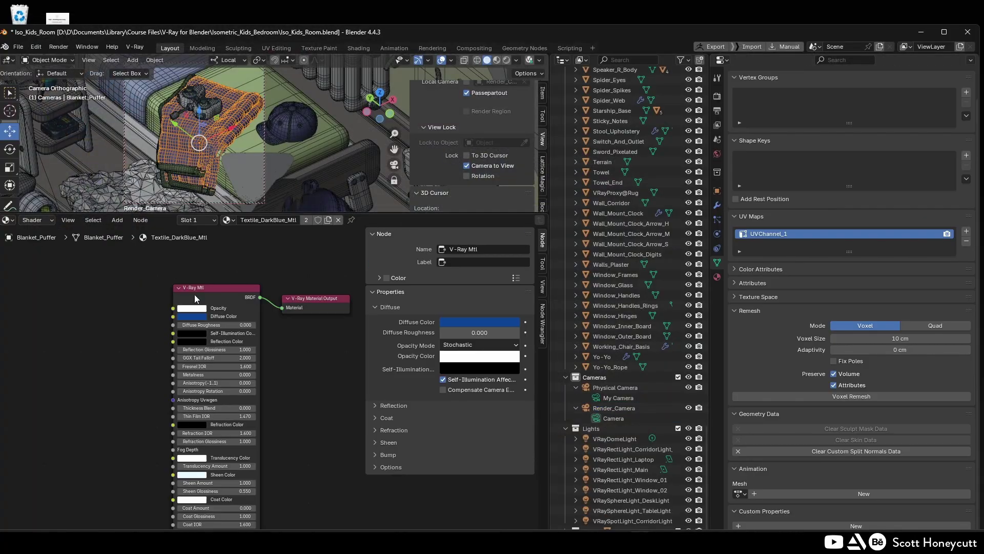
Replace the blanket material's shader with a new V-Ray Mtl connected to the V-Ray Material Output.
middle_click_drag(211, 296, 255, 299)
left_click(118, 221)
left_click(205, 349)
left_click(147, 324)
left_click_drag(235, 337, 325, 310)
left_click_drag(189, 328, 212, 305)
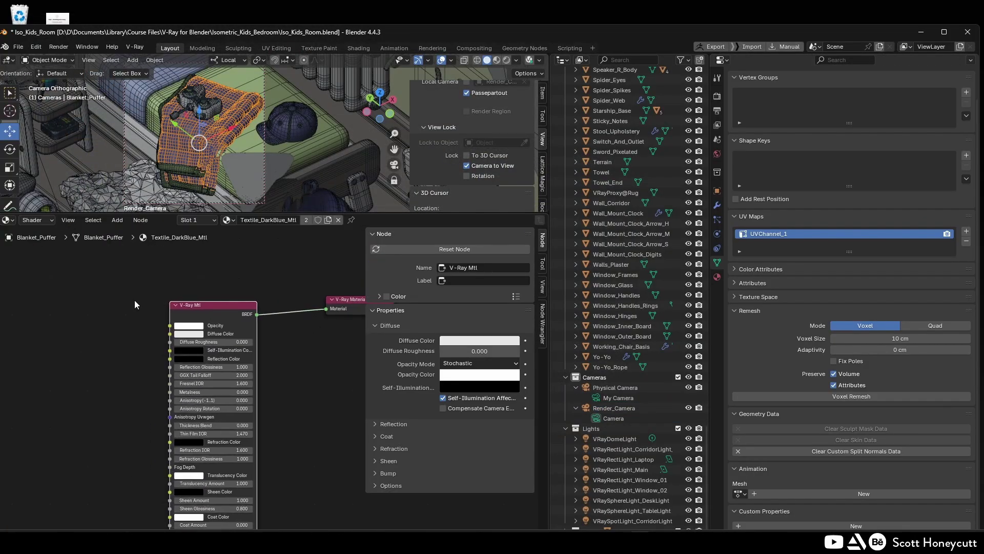
left_click(134, 300)
scroll(135, 300, "up", 1)
left_click_drag(352, 301, 327, 301)
Show the blanket's material preview and switch the viewport to the V-Ray interactive preview.
left_click(717, 277)
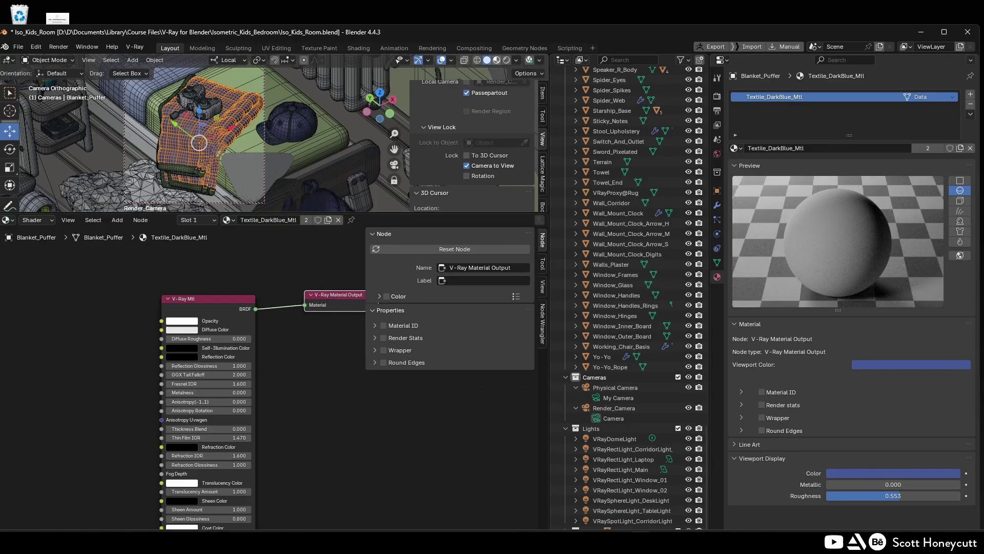
key("z")
key("2")
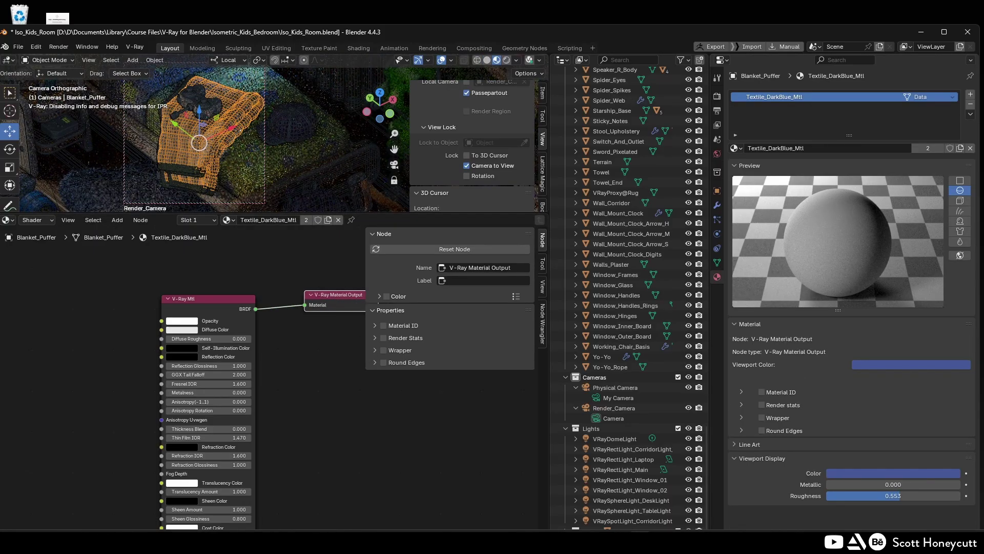
Set the blanket material's viewport display color to white, with full value and zero saturation.
left_click_drag(227, 303, 227, 301)
left_click(910, 364)
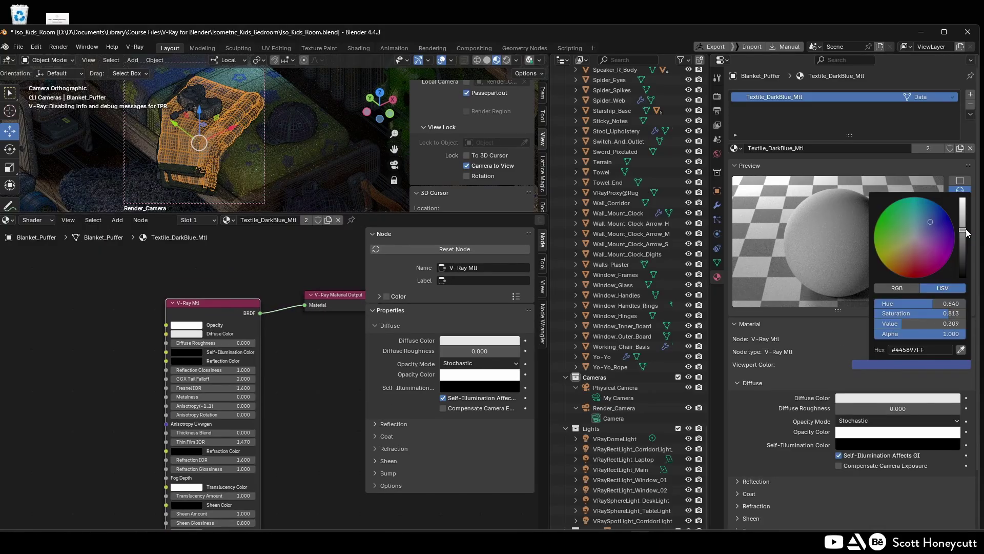
left_click_drag(962, 230, 961, 197)
left_click(118, 350)
left_click(860, 366)
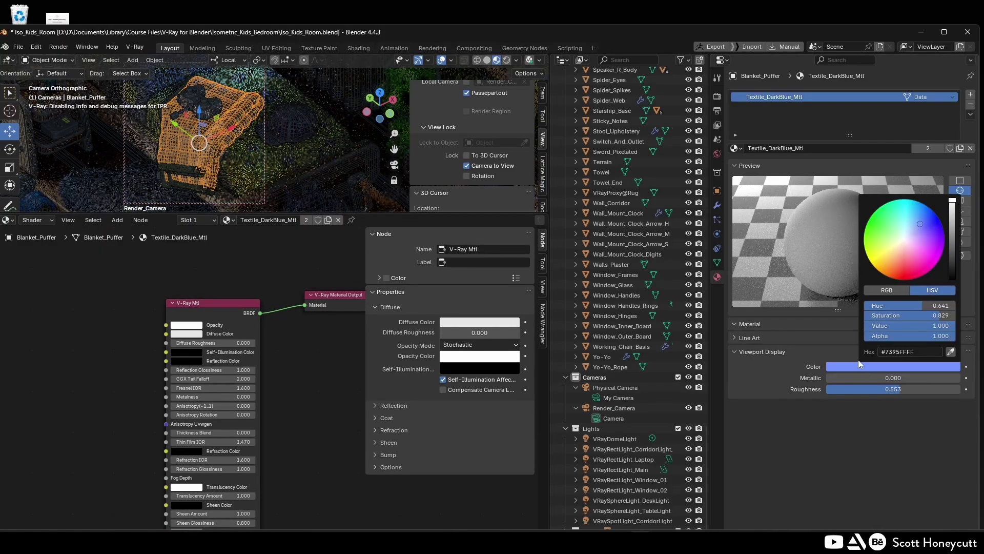
left_click_drag(938, 315, 864, 315)
key("ctrl+z")
key("ctrl+shift+z")
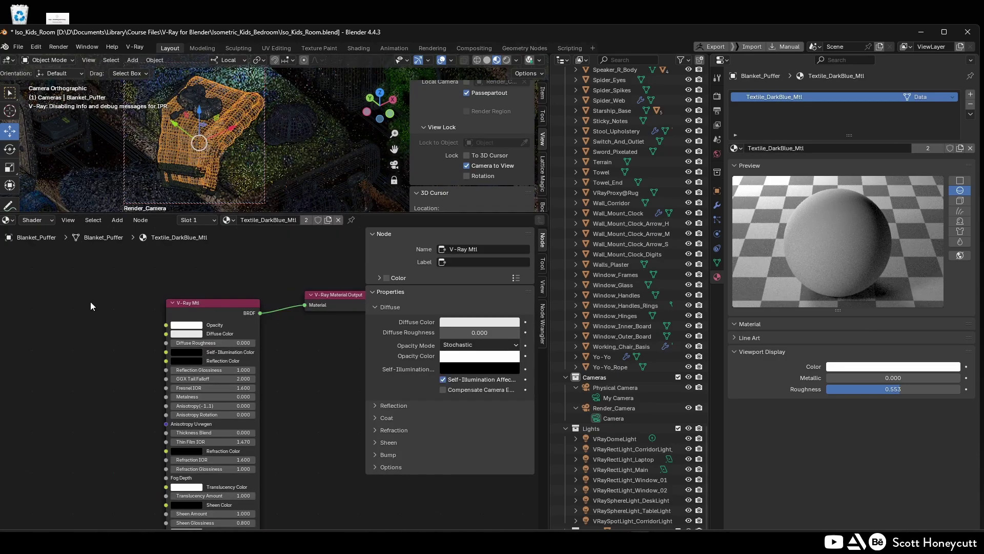
Set the blanket material's Diffuse Color to hue 0.636, saturation 0.987 and value 0.3.
left_click_drag(231, 301, 236, 294)
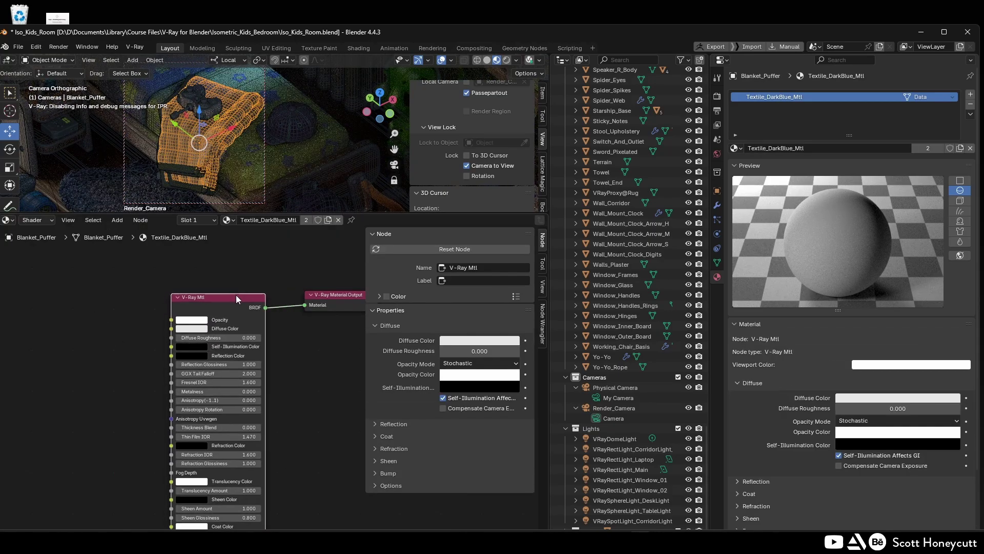
left_click(464, 341)
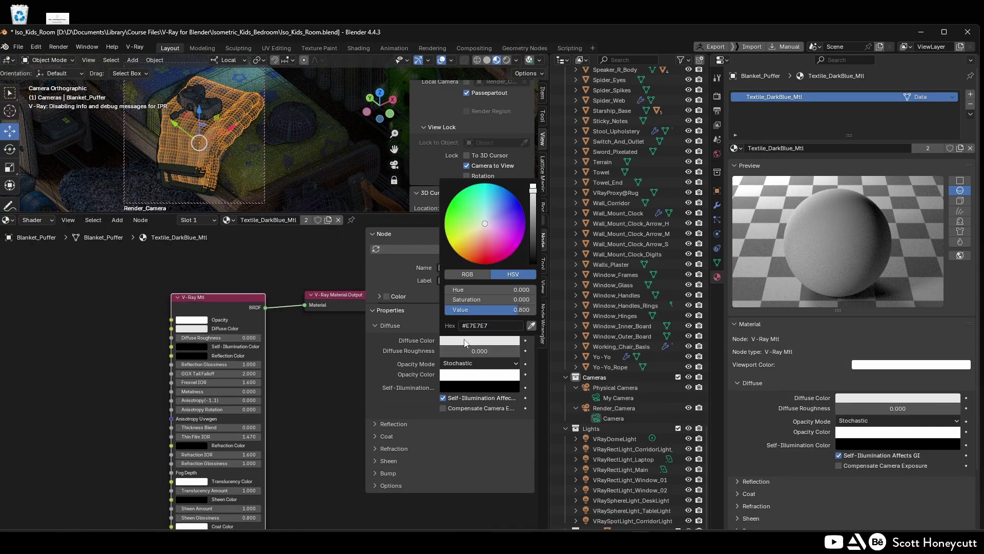
left_click(515, 290)
key("BackSpace")
type(".636")
key("Return")
left_click(515, 300)
type(".987")
key("Return")
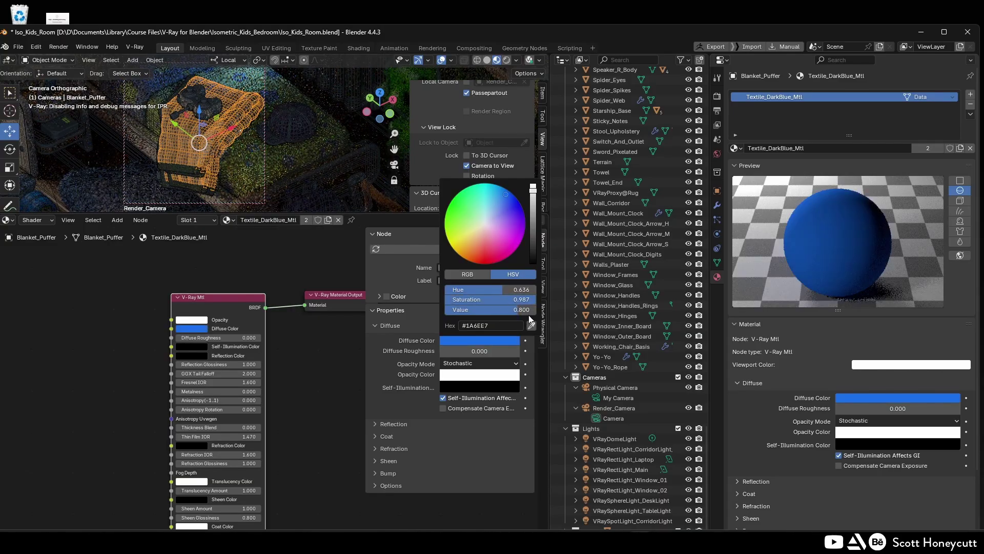
left_click(521, 309)
type(".3")
key("Return")
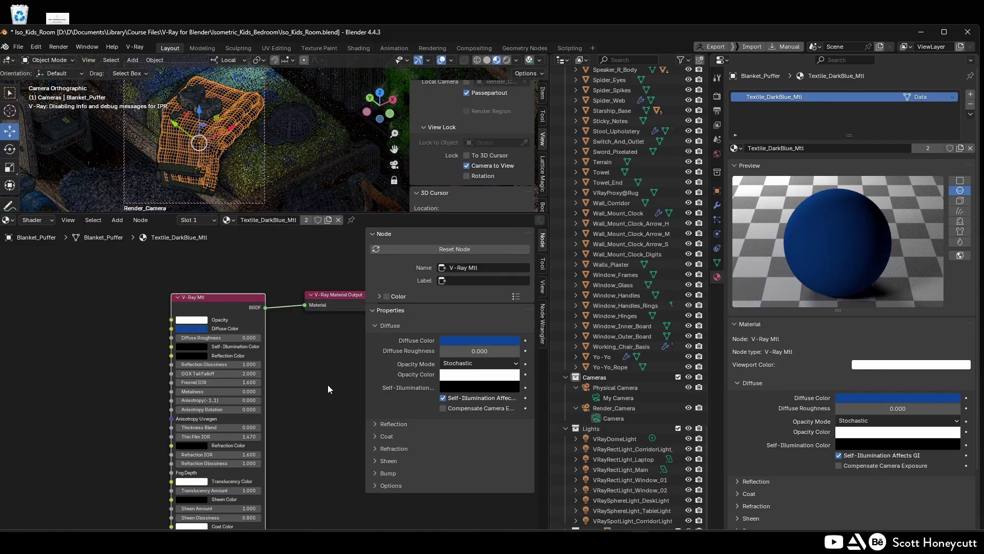
Set the blanket material's Sheen Color to hue 0.53 and saturation 0.185.
left_click(388, 461)
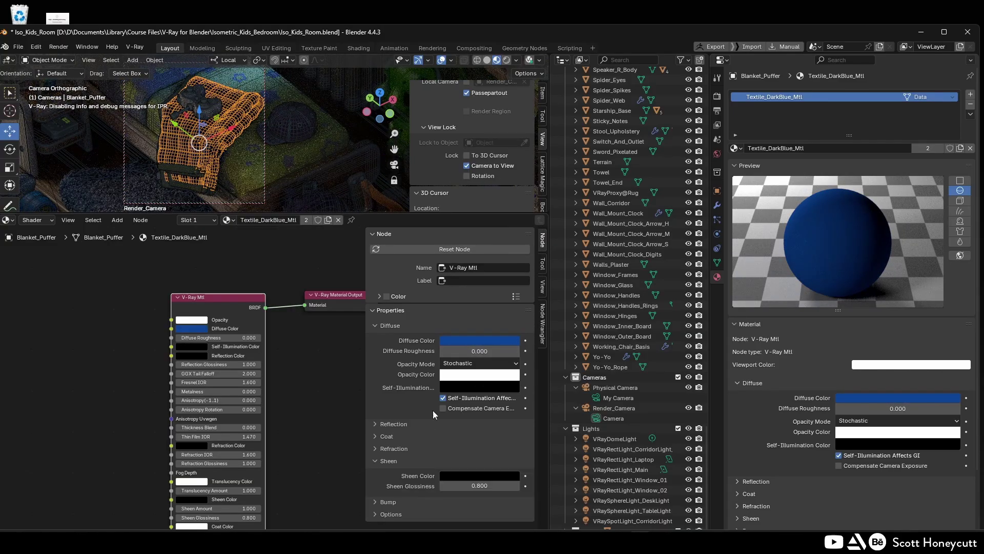
left_click(464, 476)
left_click(489, 425)
type("0.53")
key("Tab")
type("0.185")
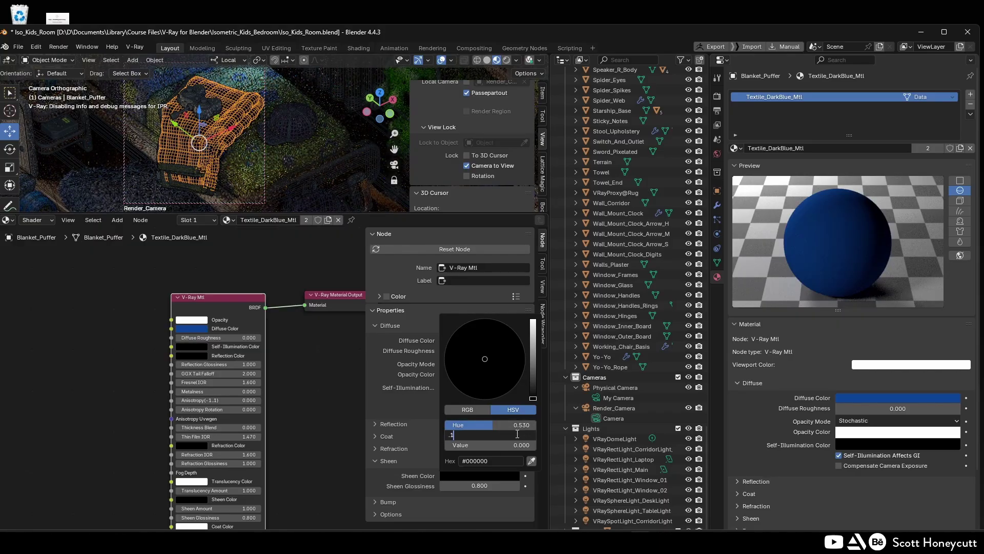
key("Return")
Set the value of the blanket's Sheen Color to 1.
left_click(512, 446)
type("0.3")
key("Return")
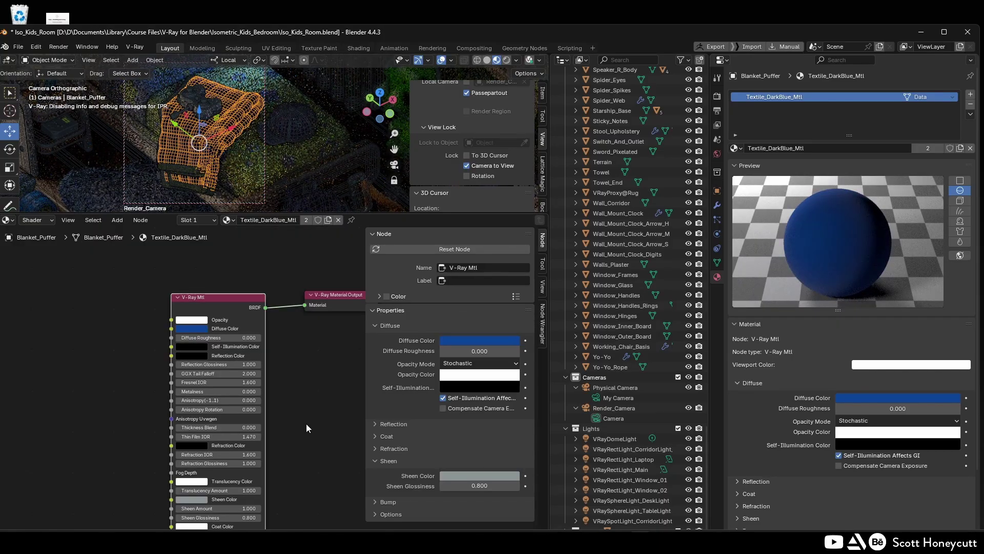
left_click(479, 476)
left_click(502, 444)
type("10")
key("Return")
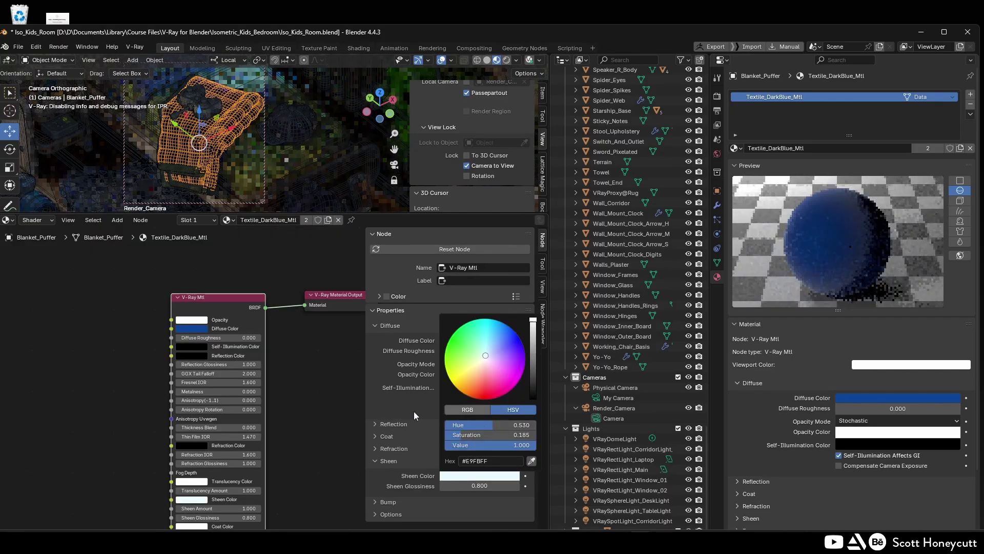
Set the dark blue blanket material's Sheen Glossiness to 0.55.
left_click(458, 486)
type("0.55")
key("Return")
left_click(320, 411)
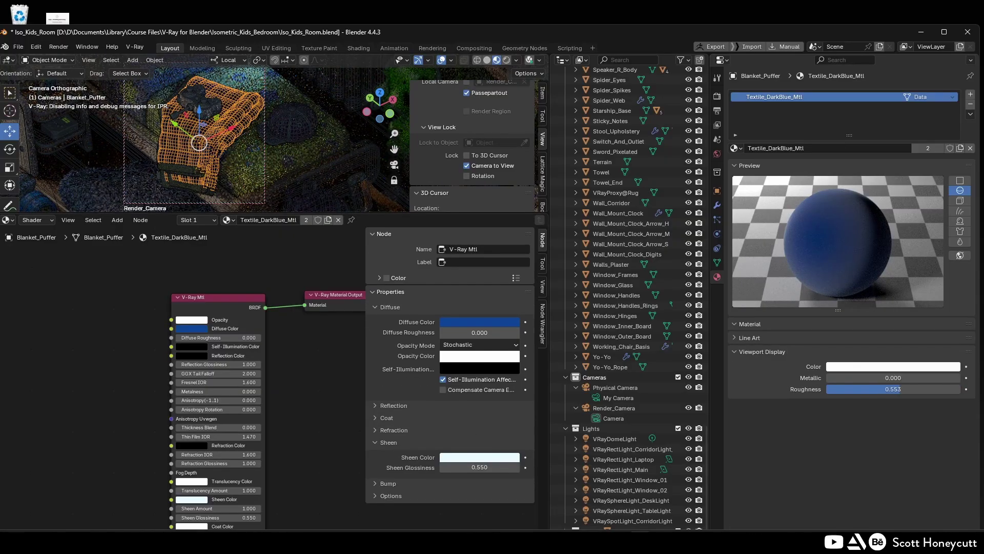
Select the blanket's folded end piece and replace its dark green material's shader node with a fresh V-Ray Mtl node.
left_click(180, 168)
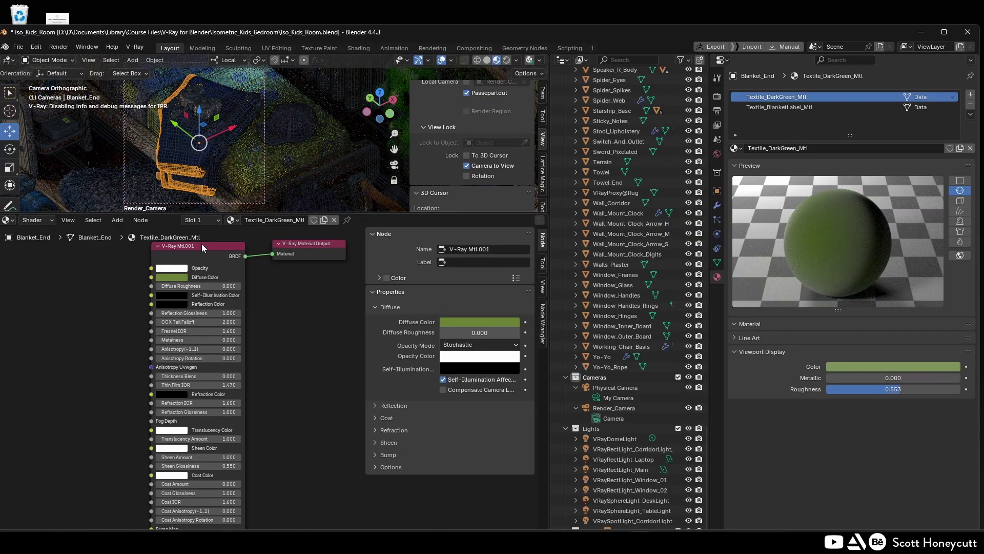
key("Delete")
left_click(117, 220)
mouse_move(135, 231)
left_click(208, 232)
left_click(208, 282)
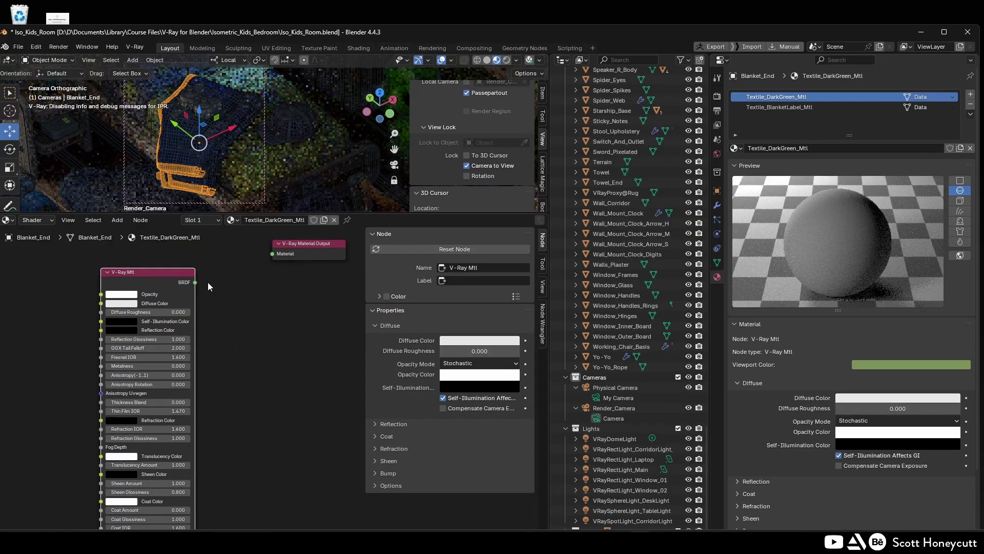
Connect the new V-Ray Mtl's BRDF output to the material output and line up the two nodes.
left_click_drag(197, 281, 272, 254)
left_click_drag(296, 248, 292, 275)
left_click_drag(138, 272, 172, 272)
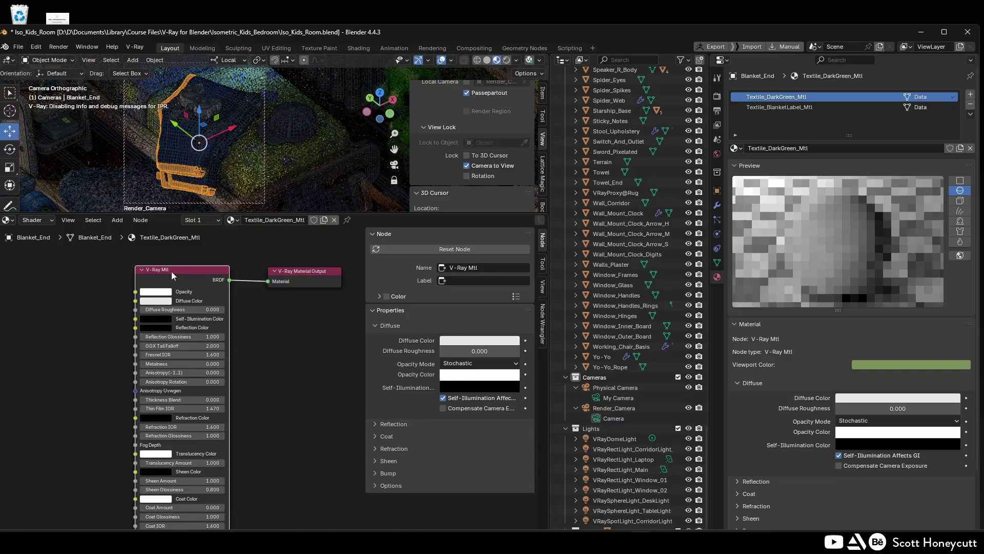
Set the dark green material's Diffuse Color to hue 0.237, saturation 0.843 and value 0.25.
left_click(467, 339)
left_click(513, 290)
type(".237")
key("Return")
left_click(514, 300)
type(".85")
key("Return")
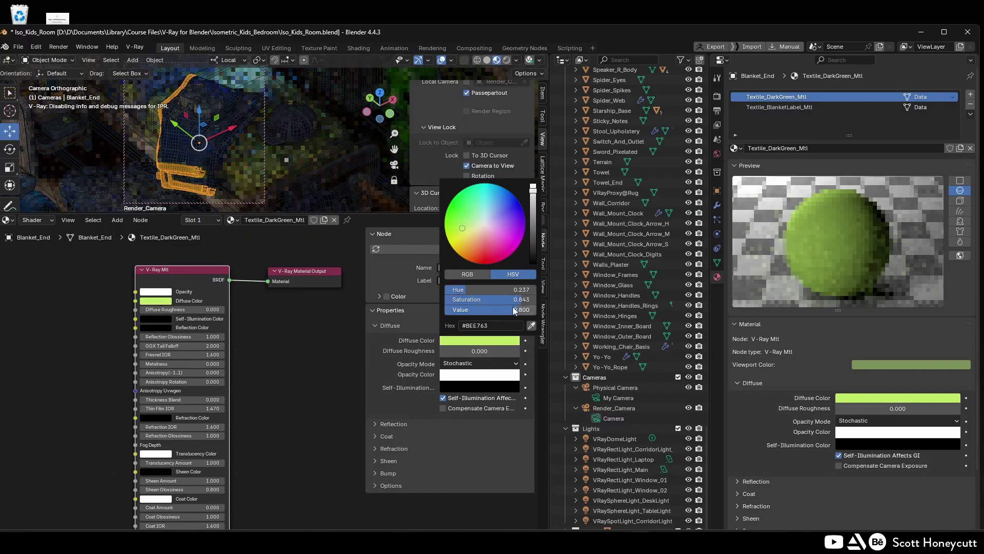
left_click(513, 310)
type(".25")
key("Return")
Make the dark green material's Sheen Color white and set its Sheen Glossiness to 0.55.
left_click(388, 460)
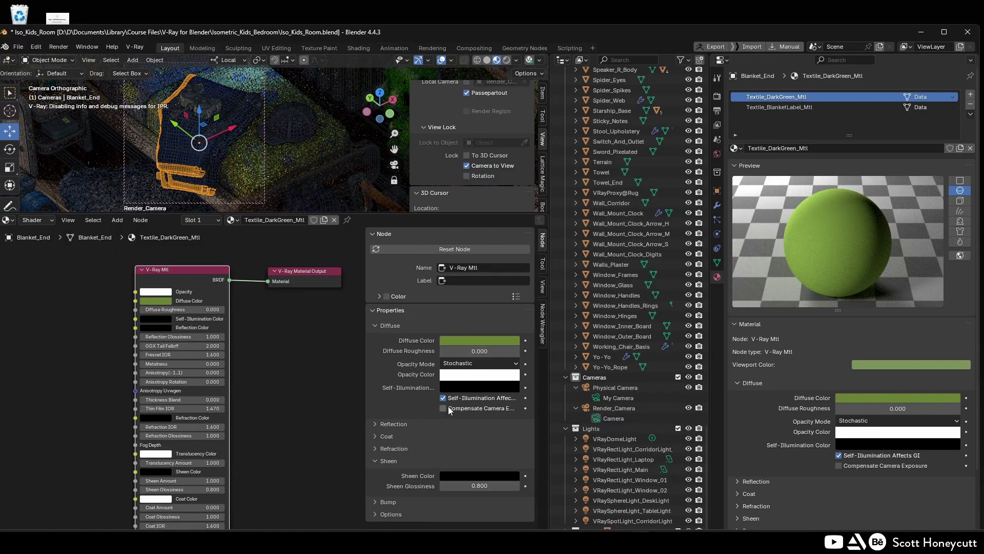
left_click(477, 477)
left_click_drag(487, 445, 534, 445)
left_click(480, 484)
type(".0.55")
key("Return")
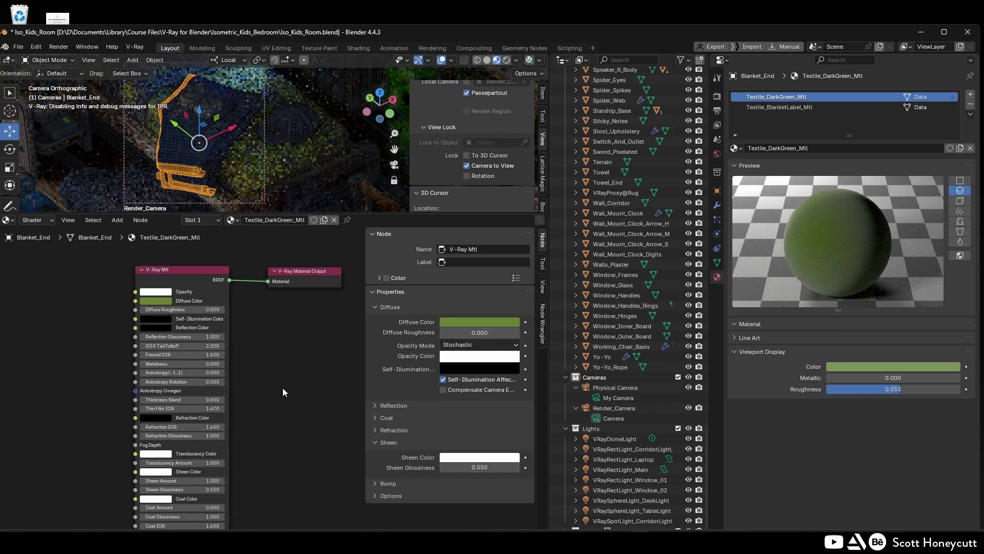